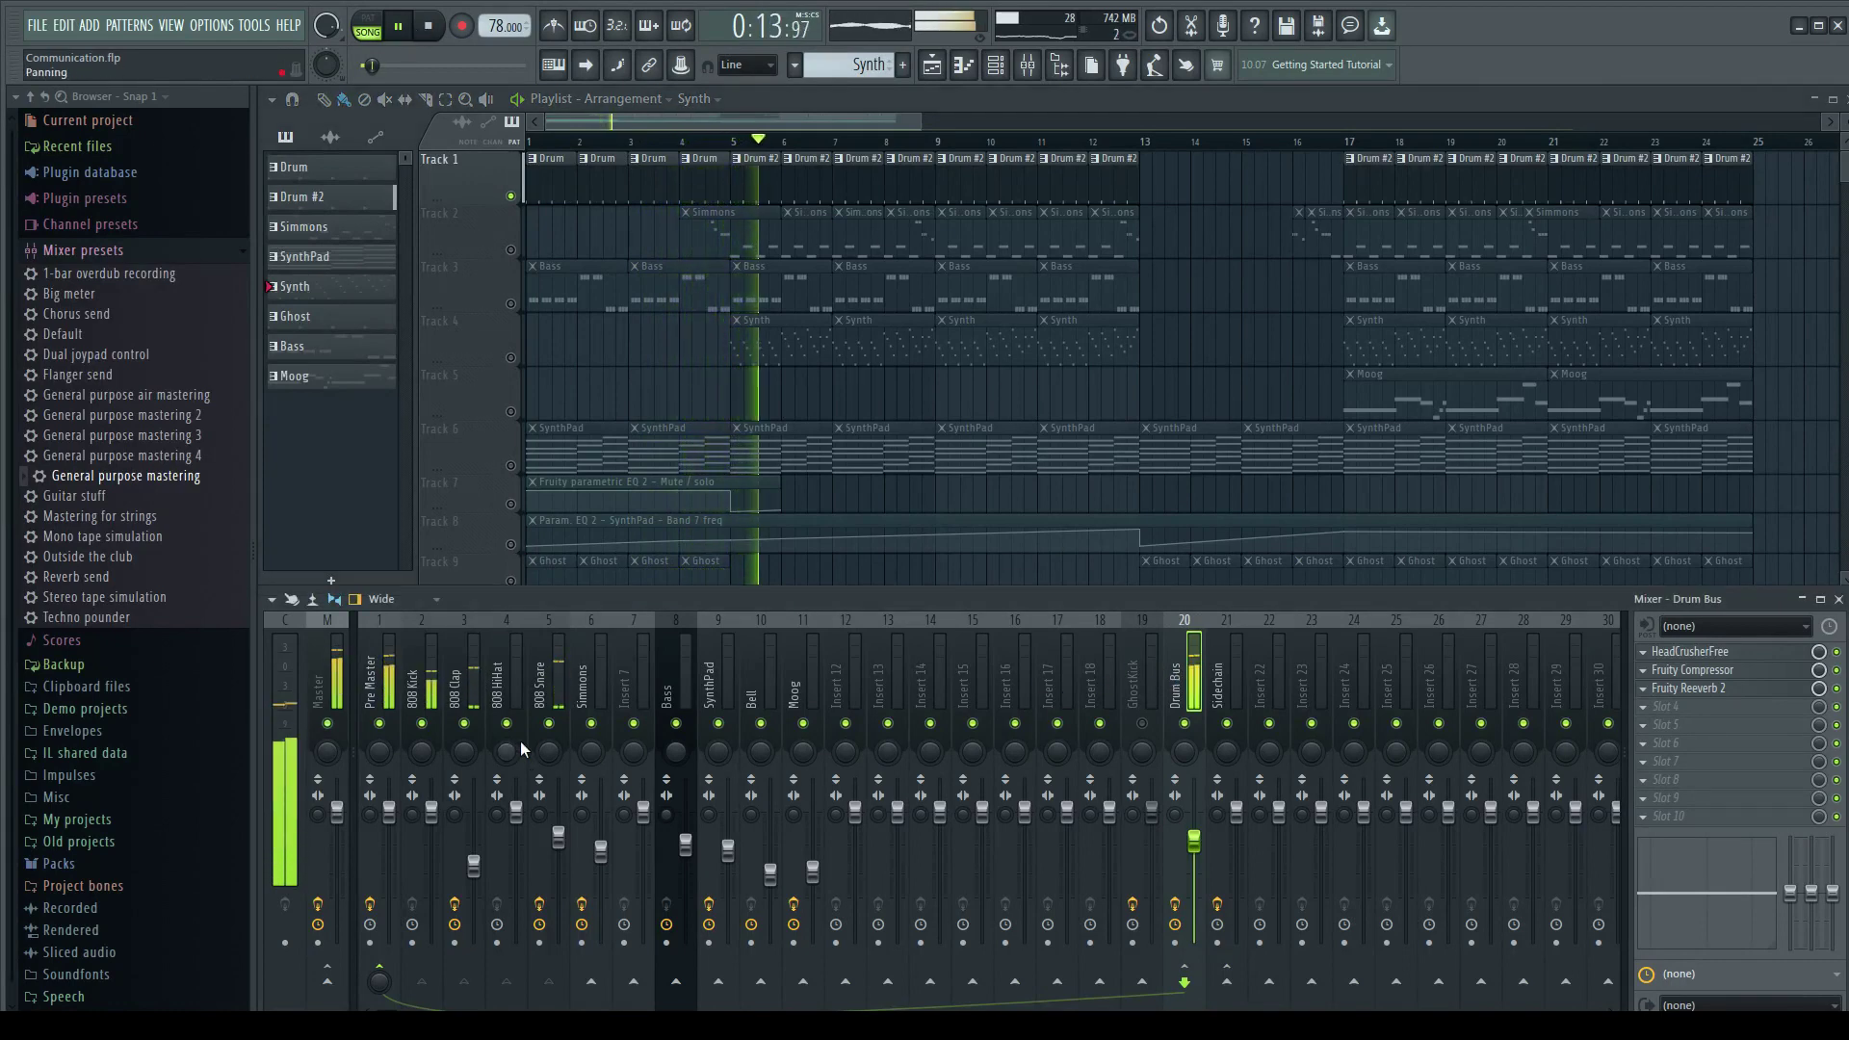
Review the individual drum tracks in the mixer during playback, from 808 Kick through 808 Clap and 808 HiHat to 808 Snare.
left_click(424, 697)
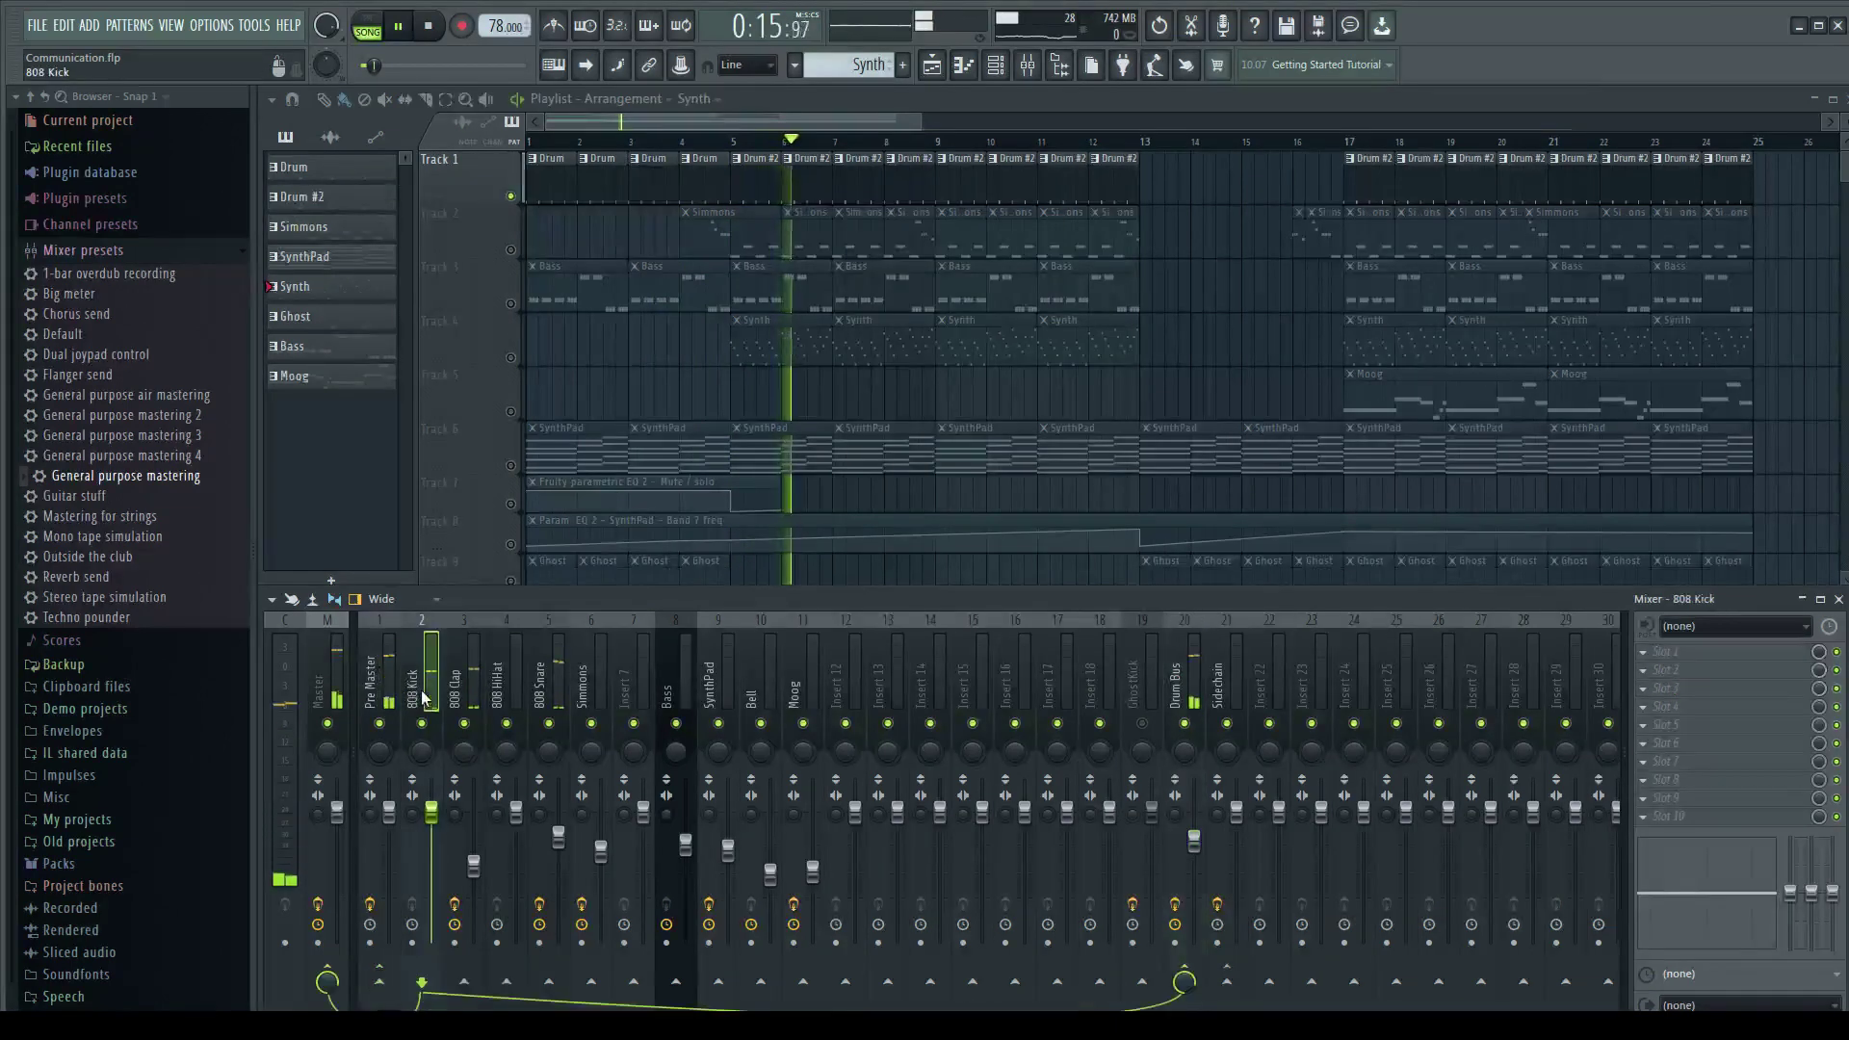
left_click(456, 688)
left_click(497, 683)
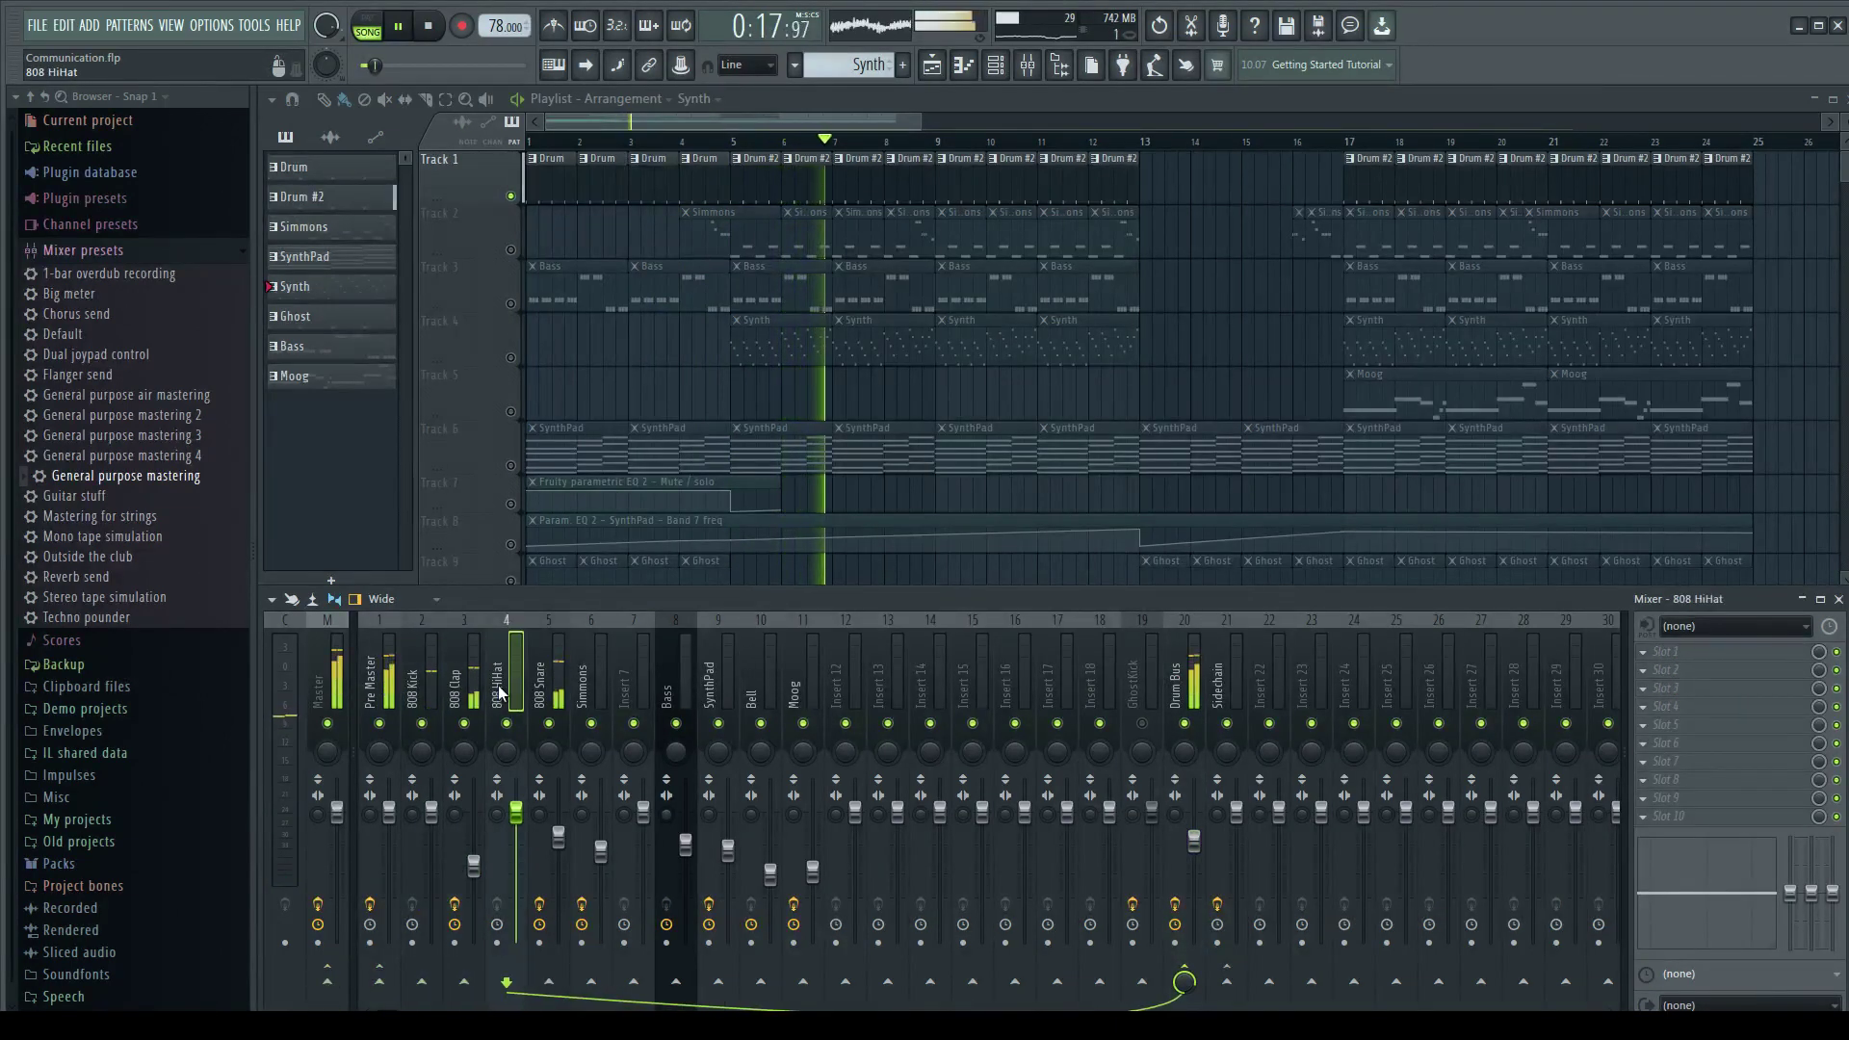
left_click(549, 691)
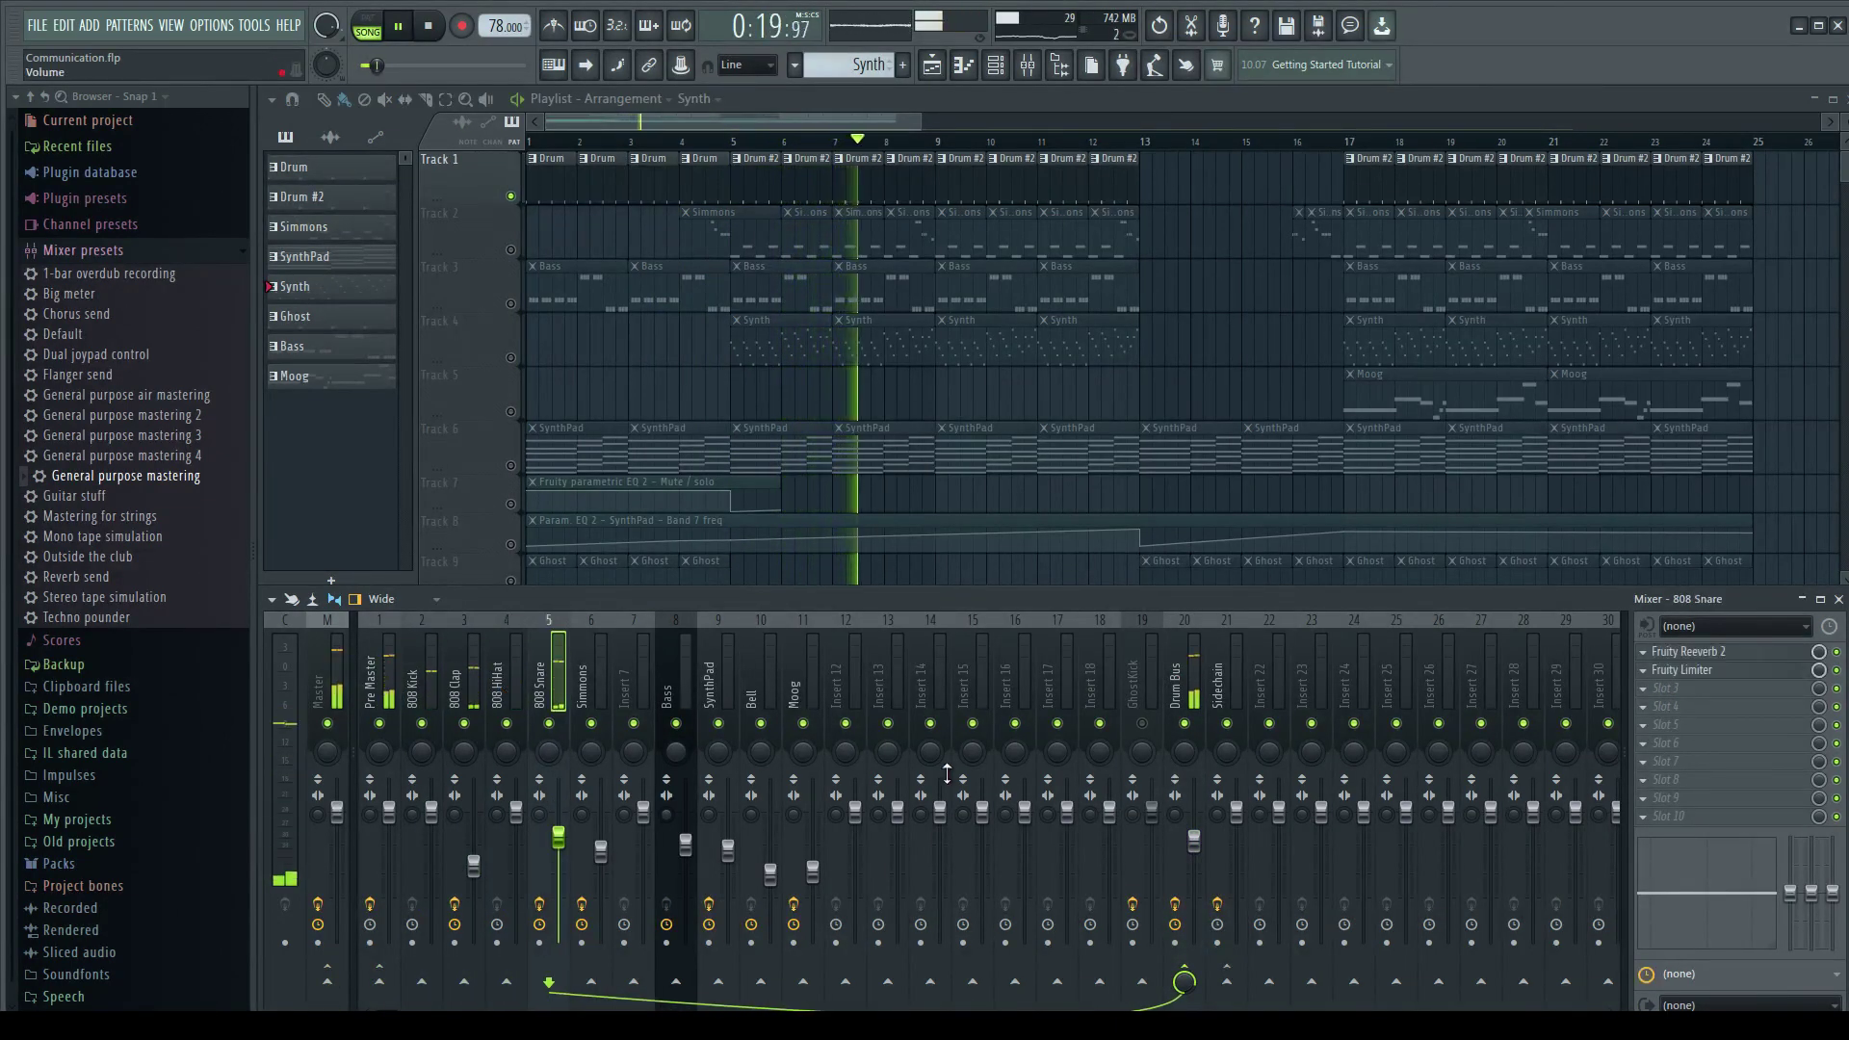
Inspect the HeadCrusherFree effect on the Drum Bus mixer track and close its window.
left_click(1192, 704)
left_click(1677, 654)
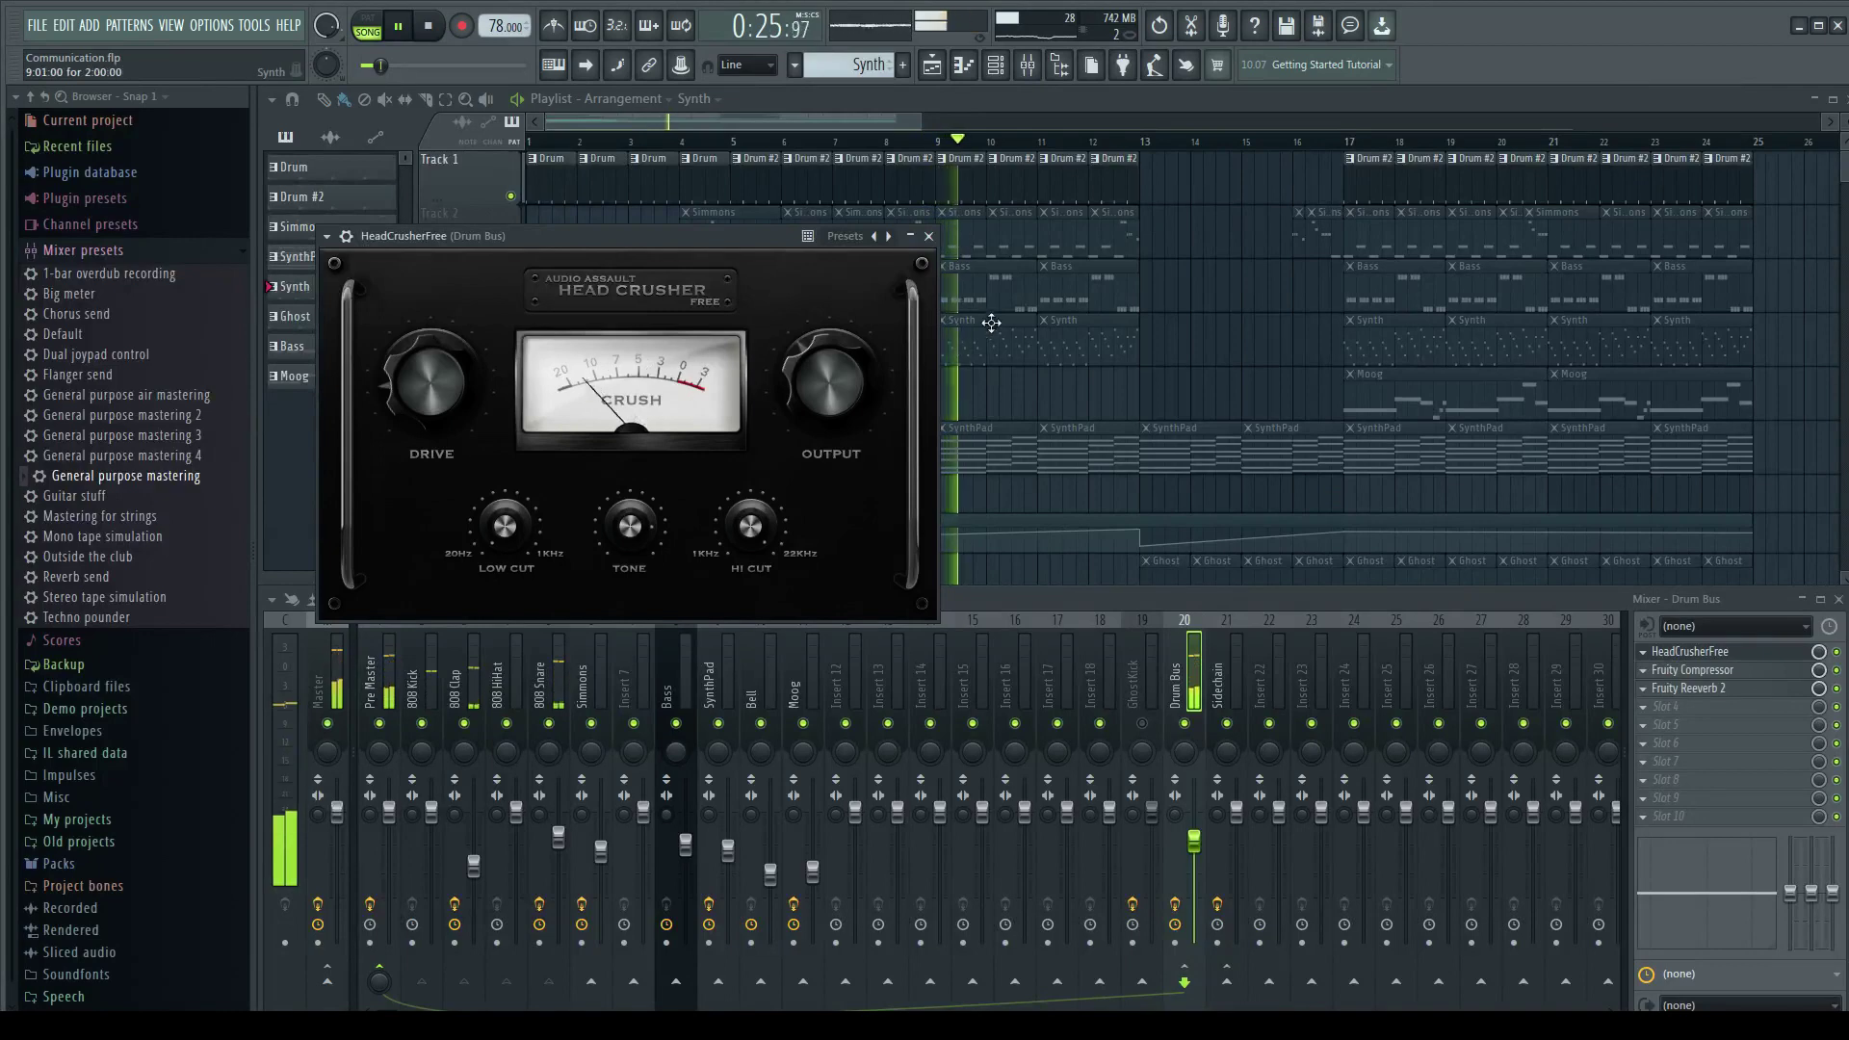
left_click(929, 237)
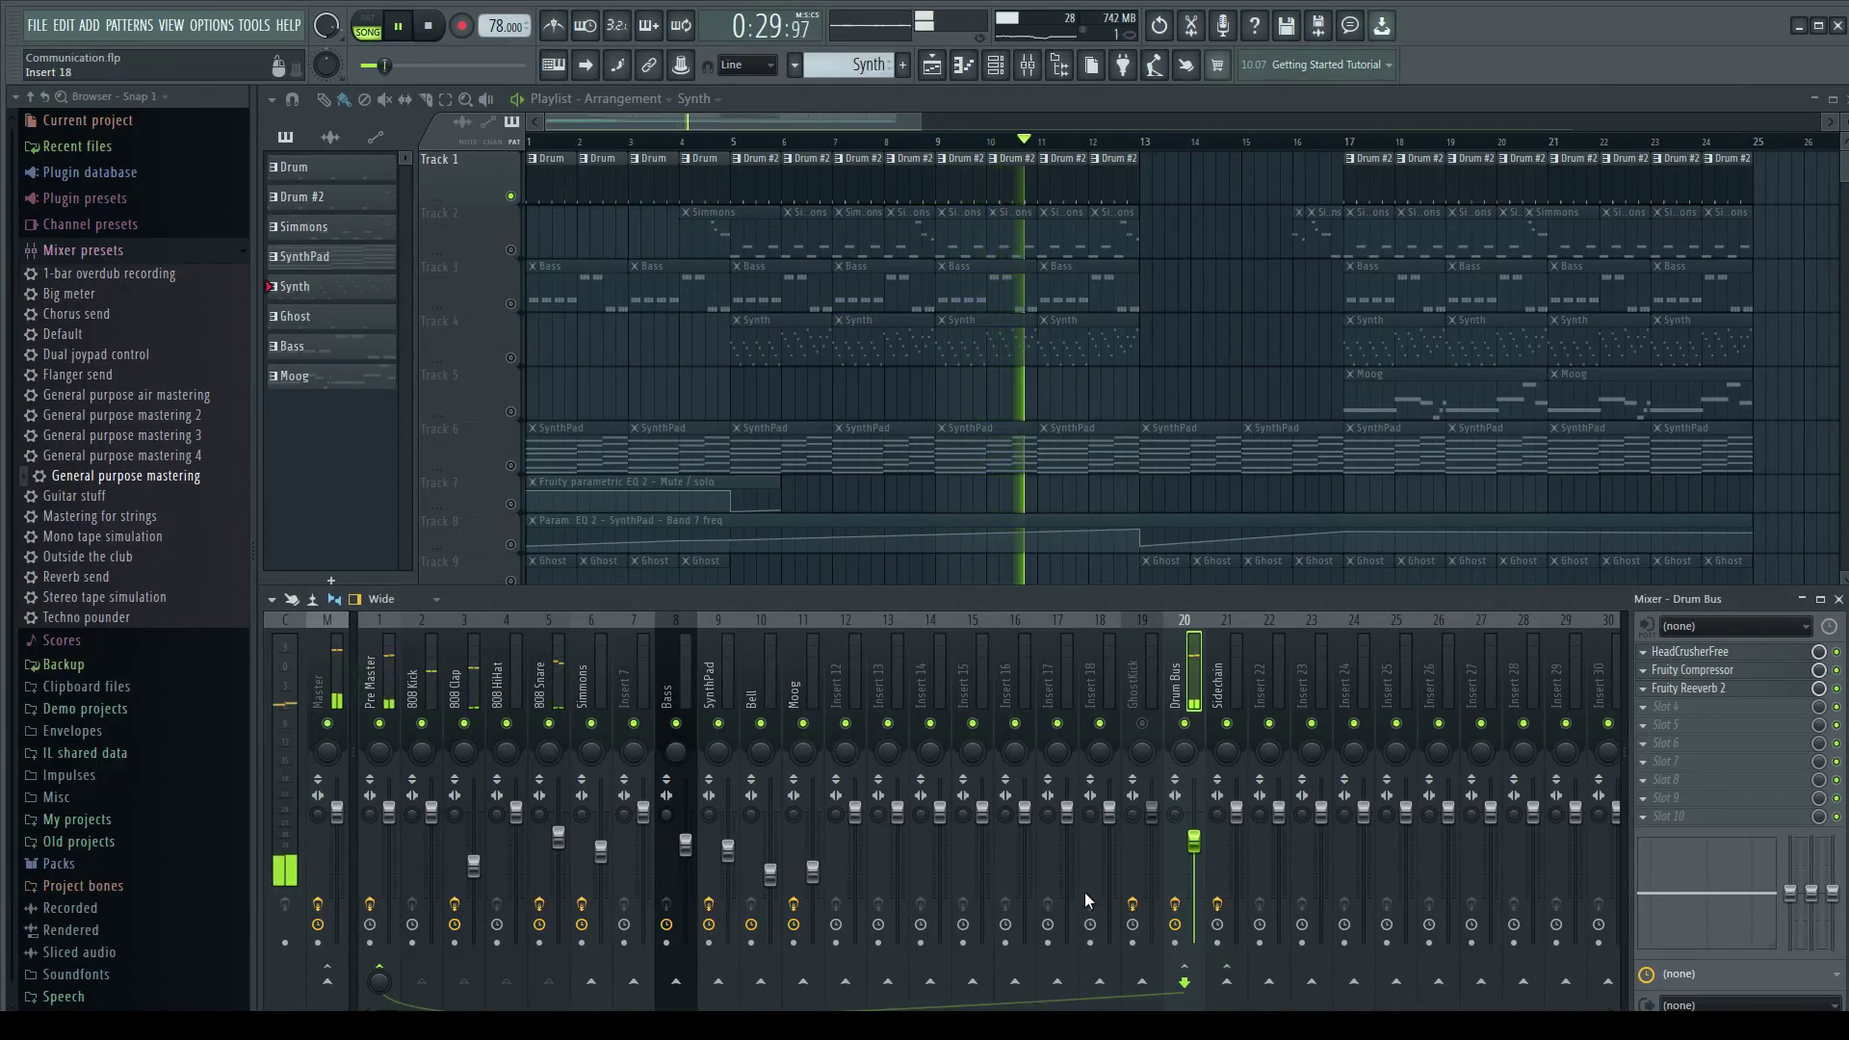
Unmute playlist Track 2 and audition it from bar 4 with the Simmons mixer track selected.
key("space")
left_click(681, 142)
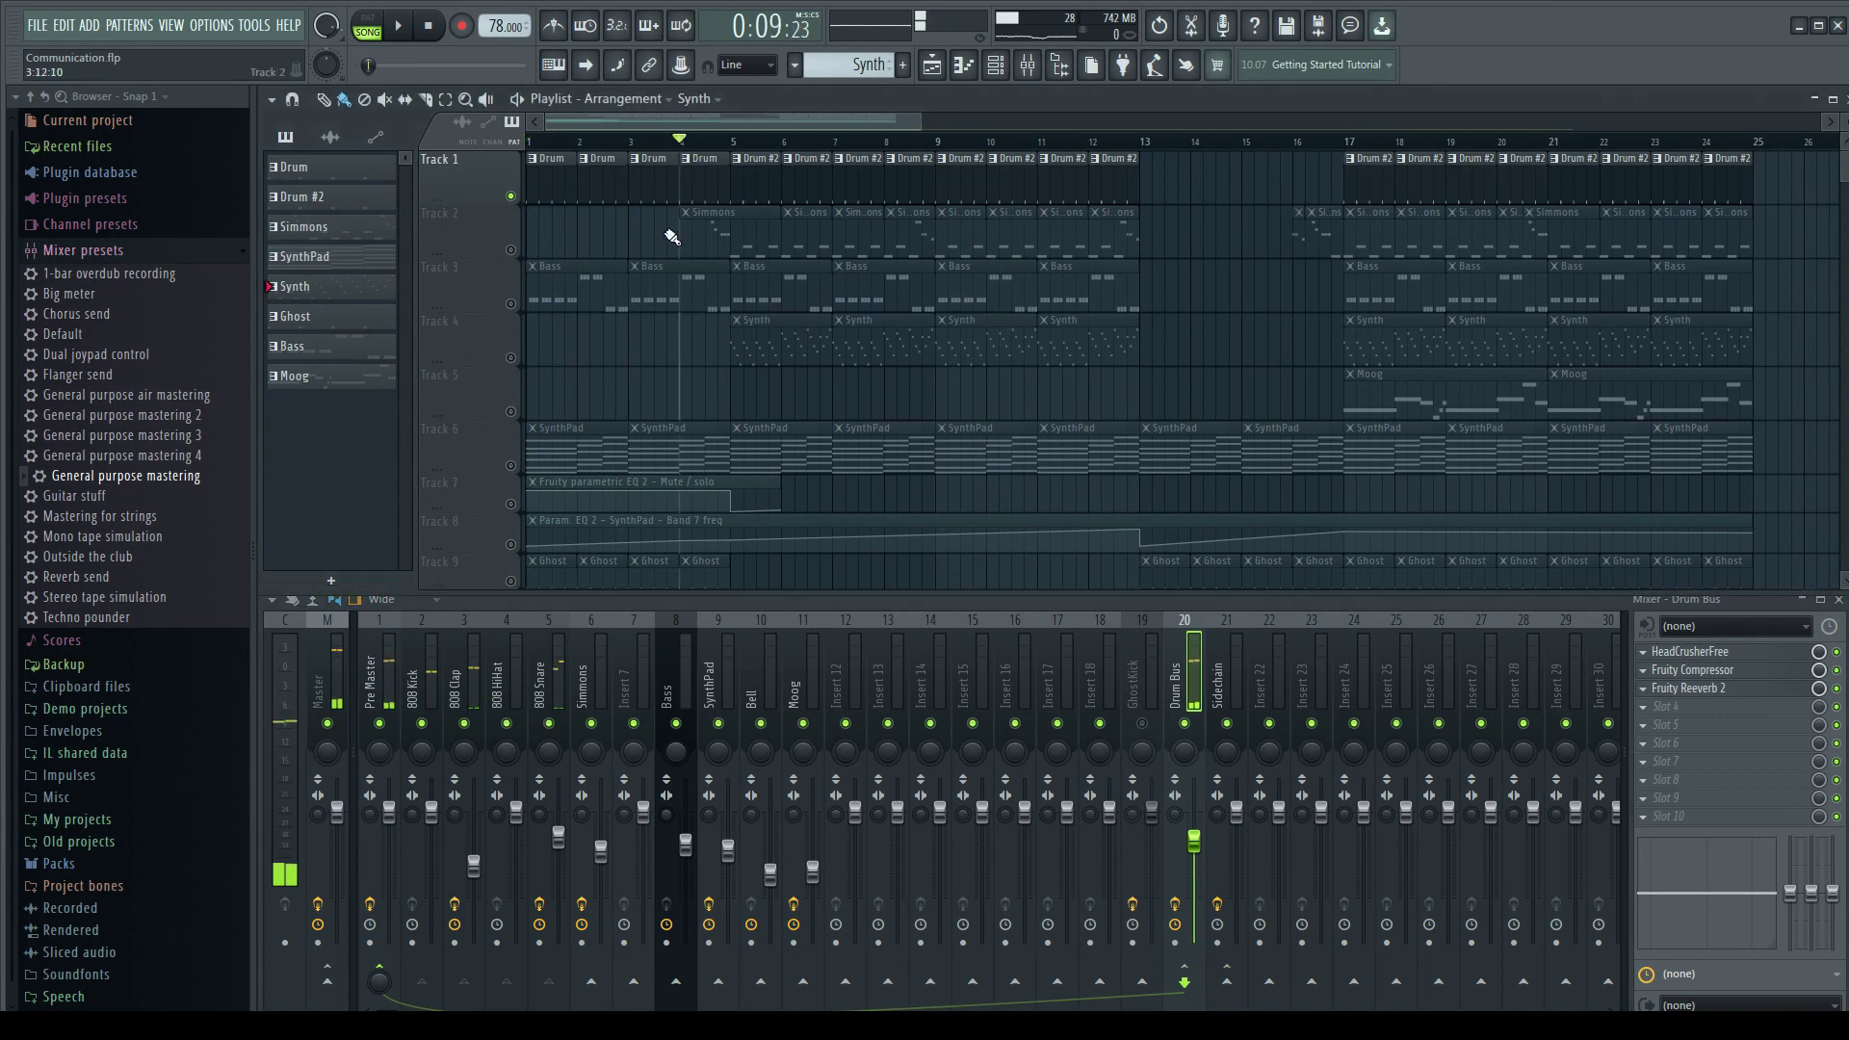
left_click(511, 251)
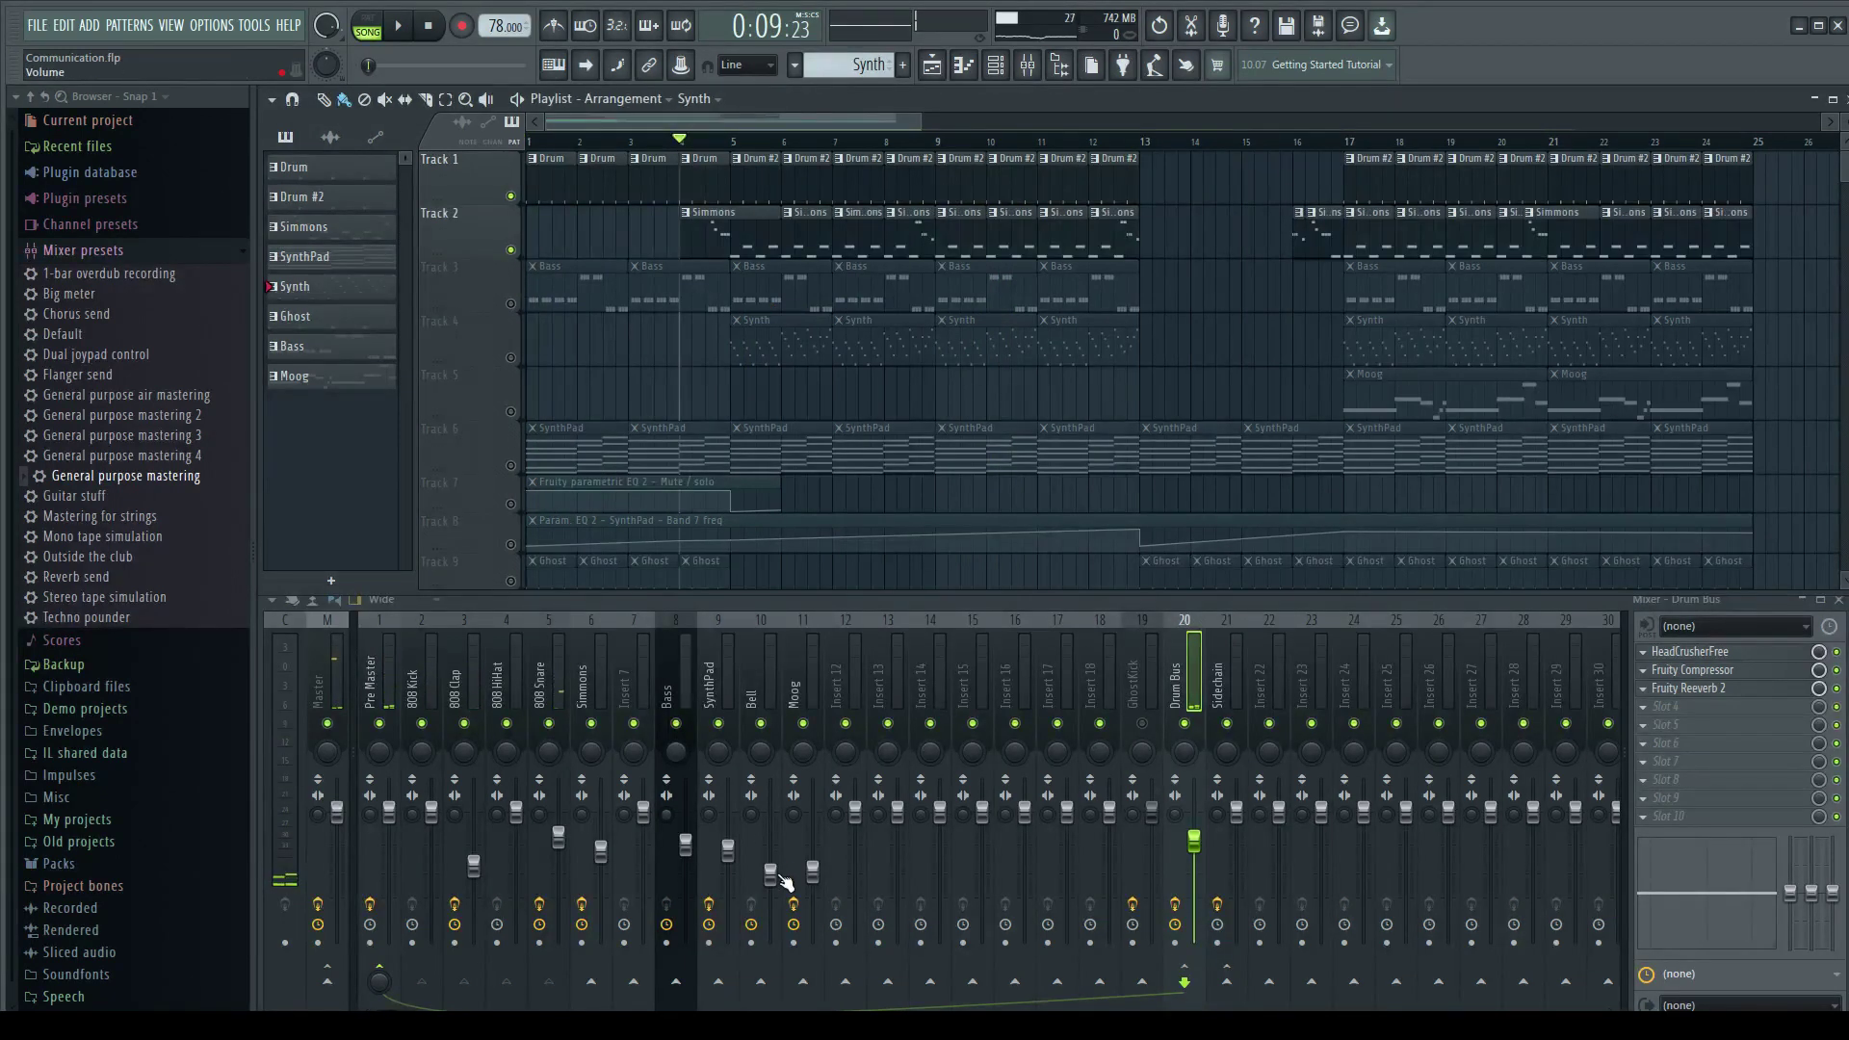
left_click(597, 706)
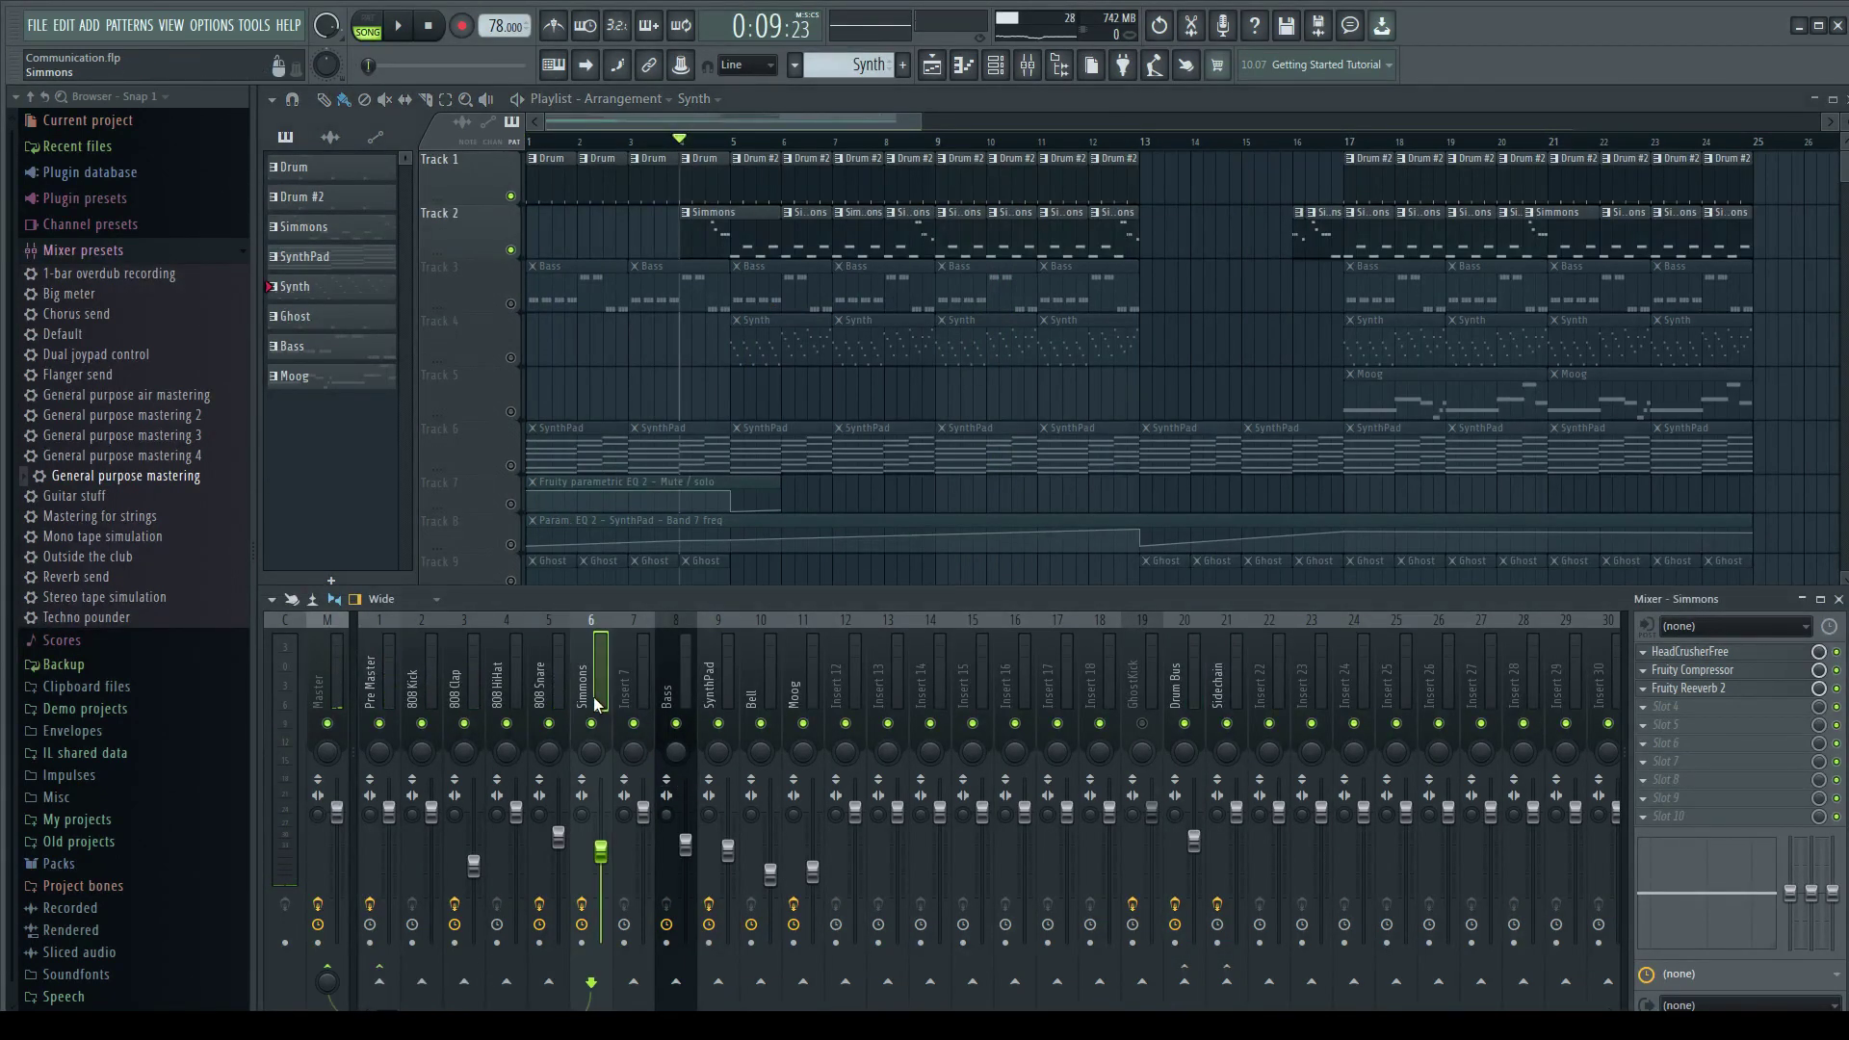
key("space")
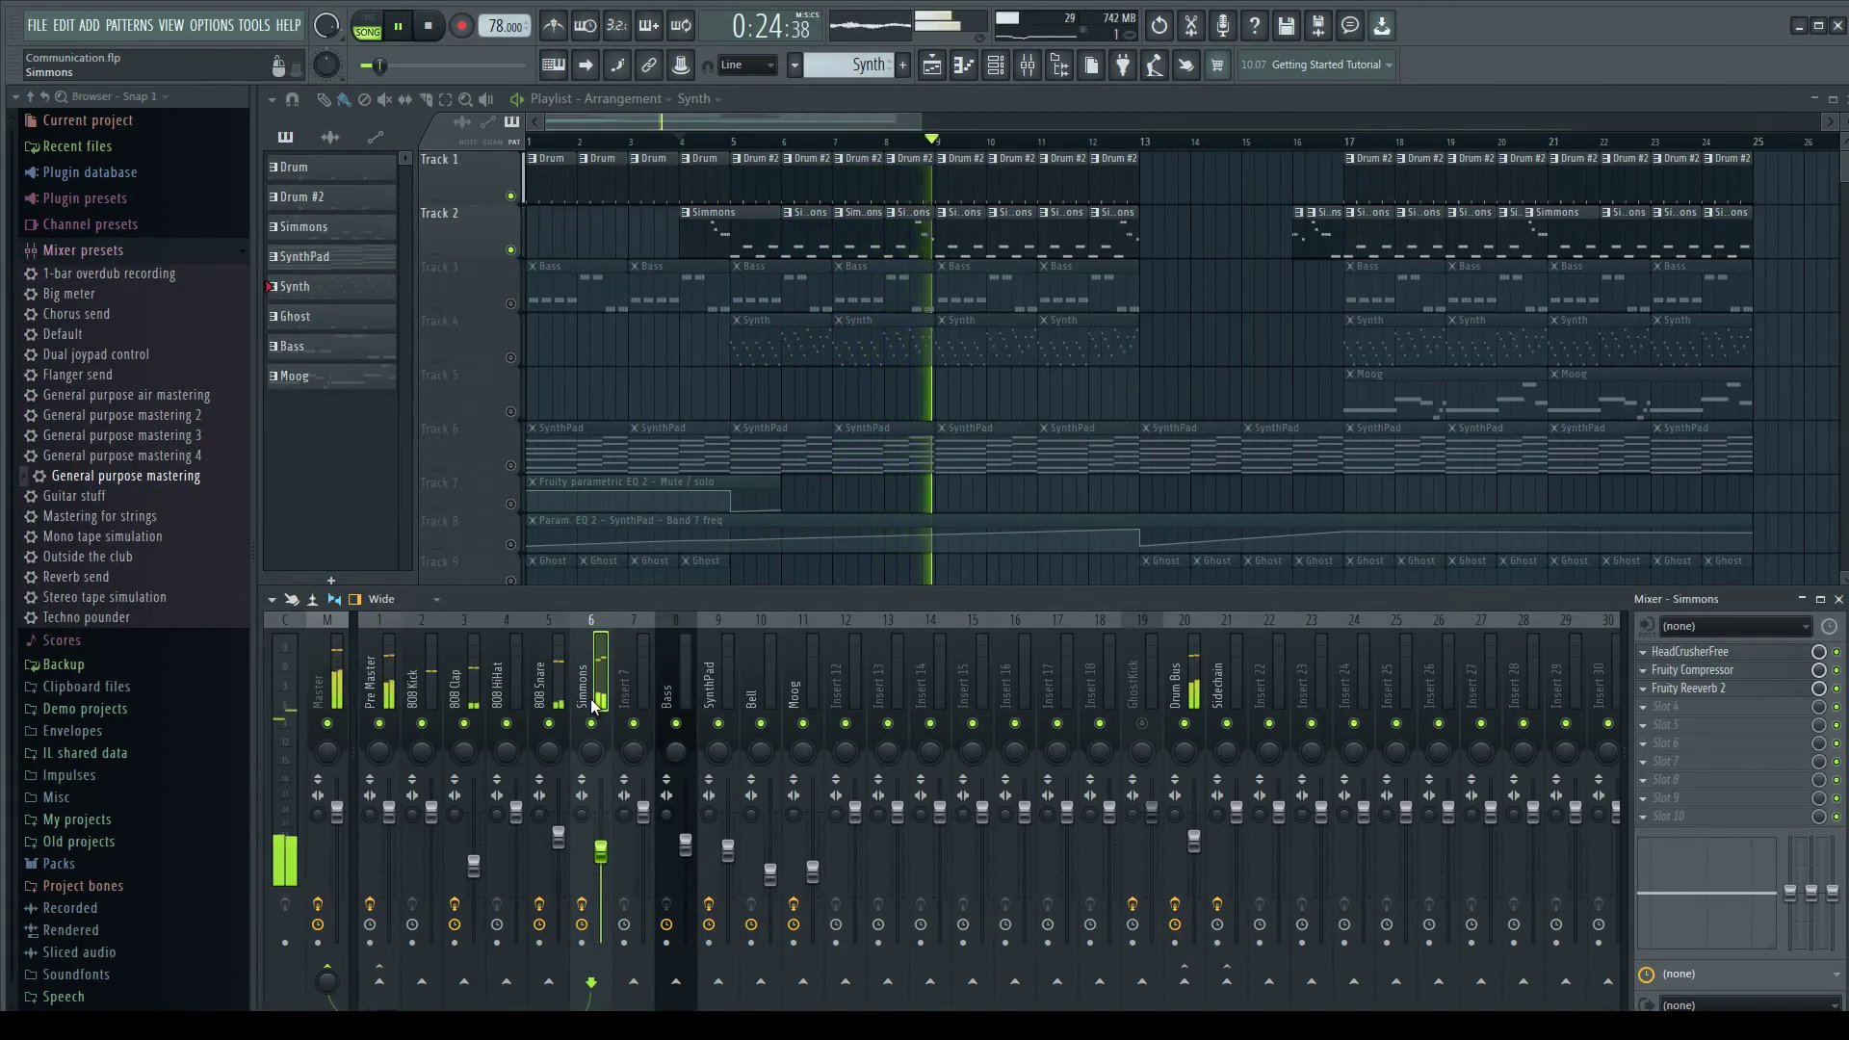
key("space")
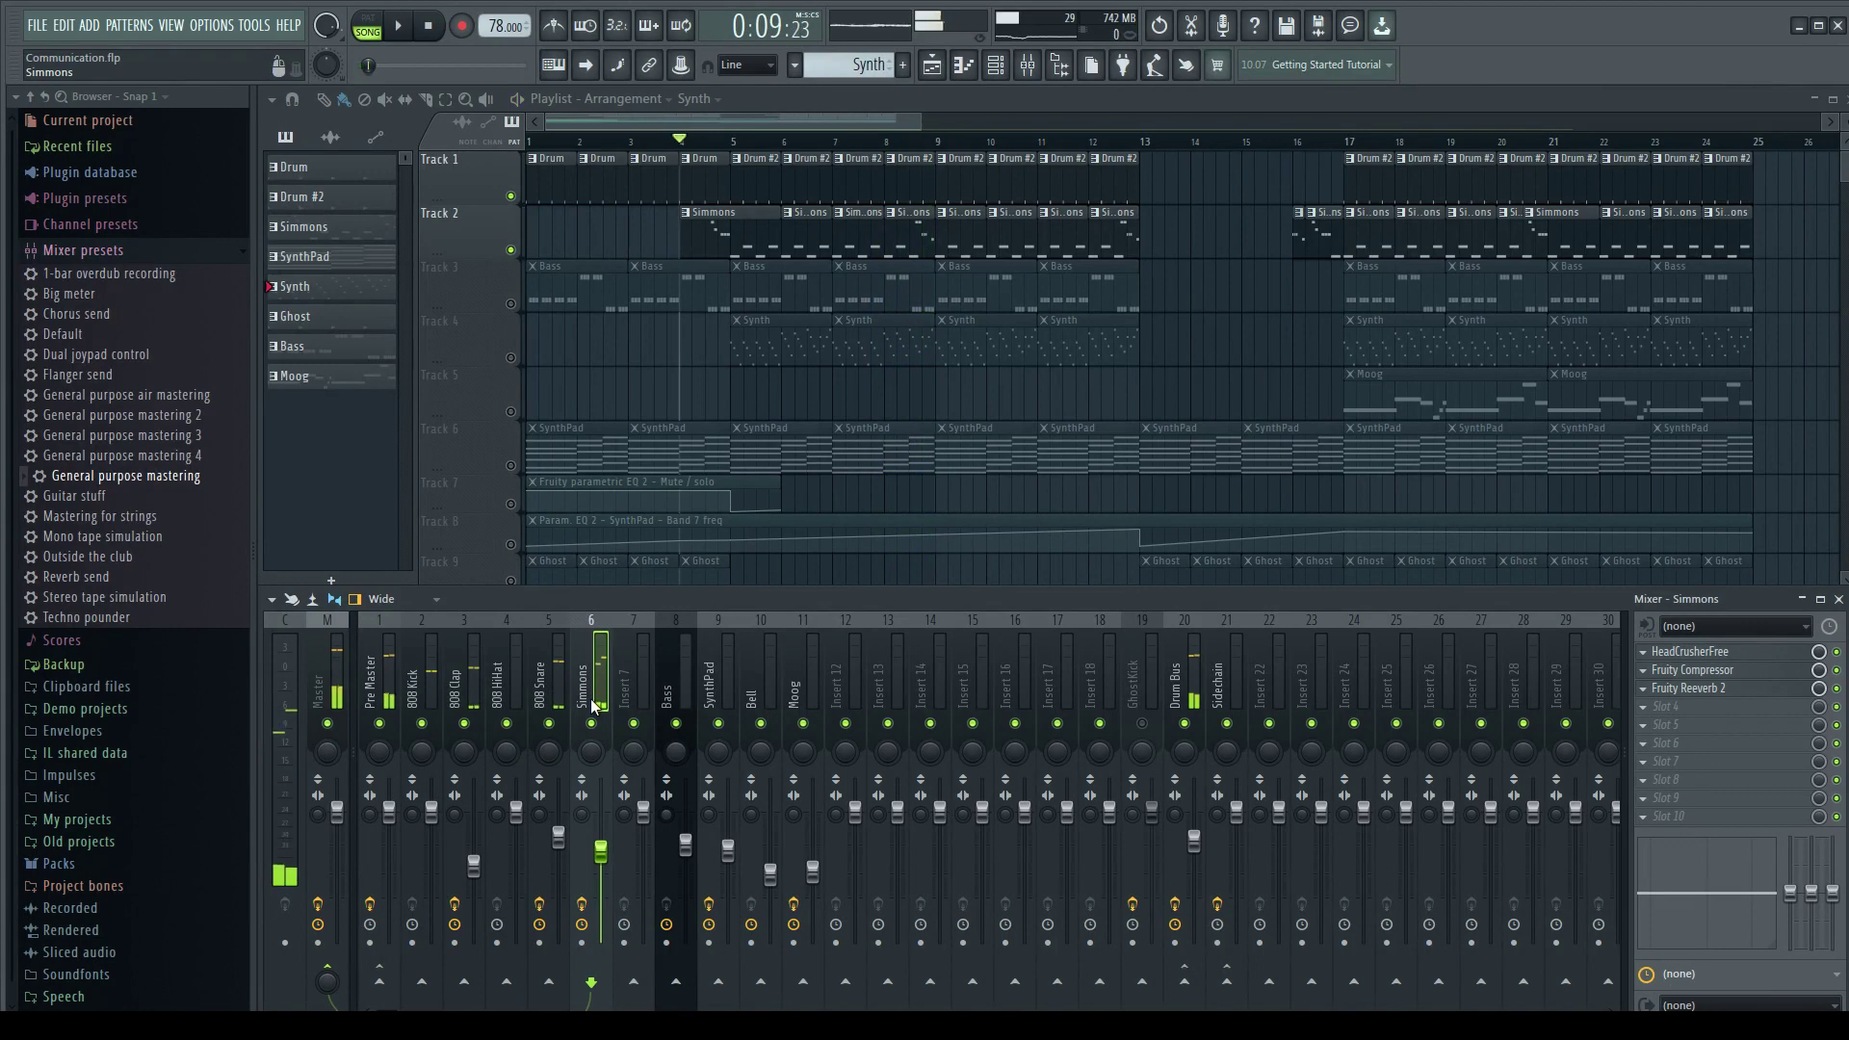
Unmute playlist Track 3 and audition the song from bar 4 with the Bass pattern shown in the piano roll.
left_click(746, 299)
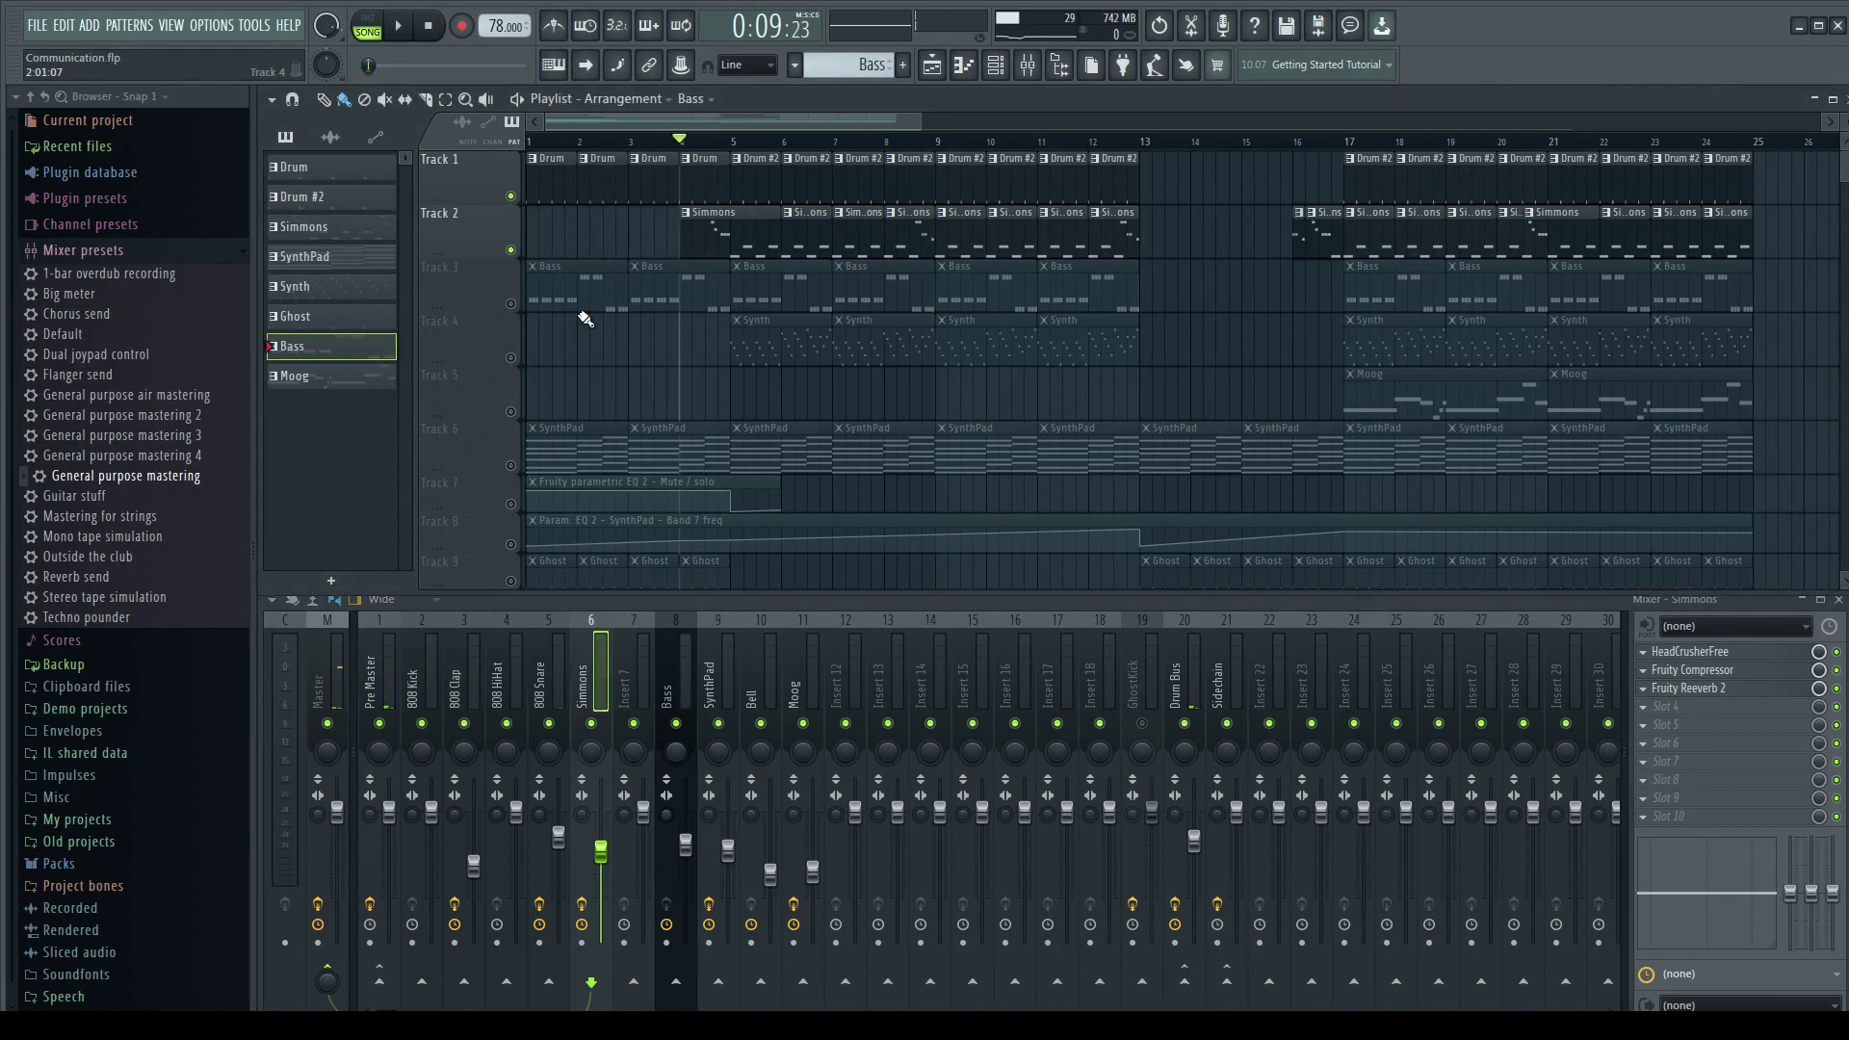
left_click(511, 303)
double_click(748, 280)
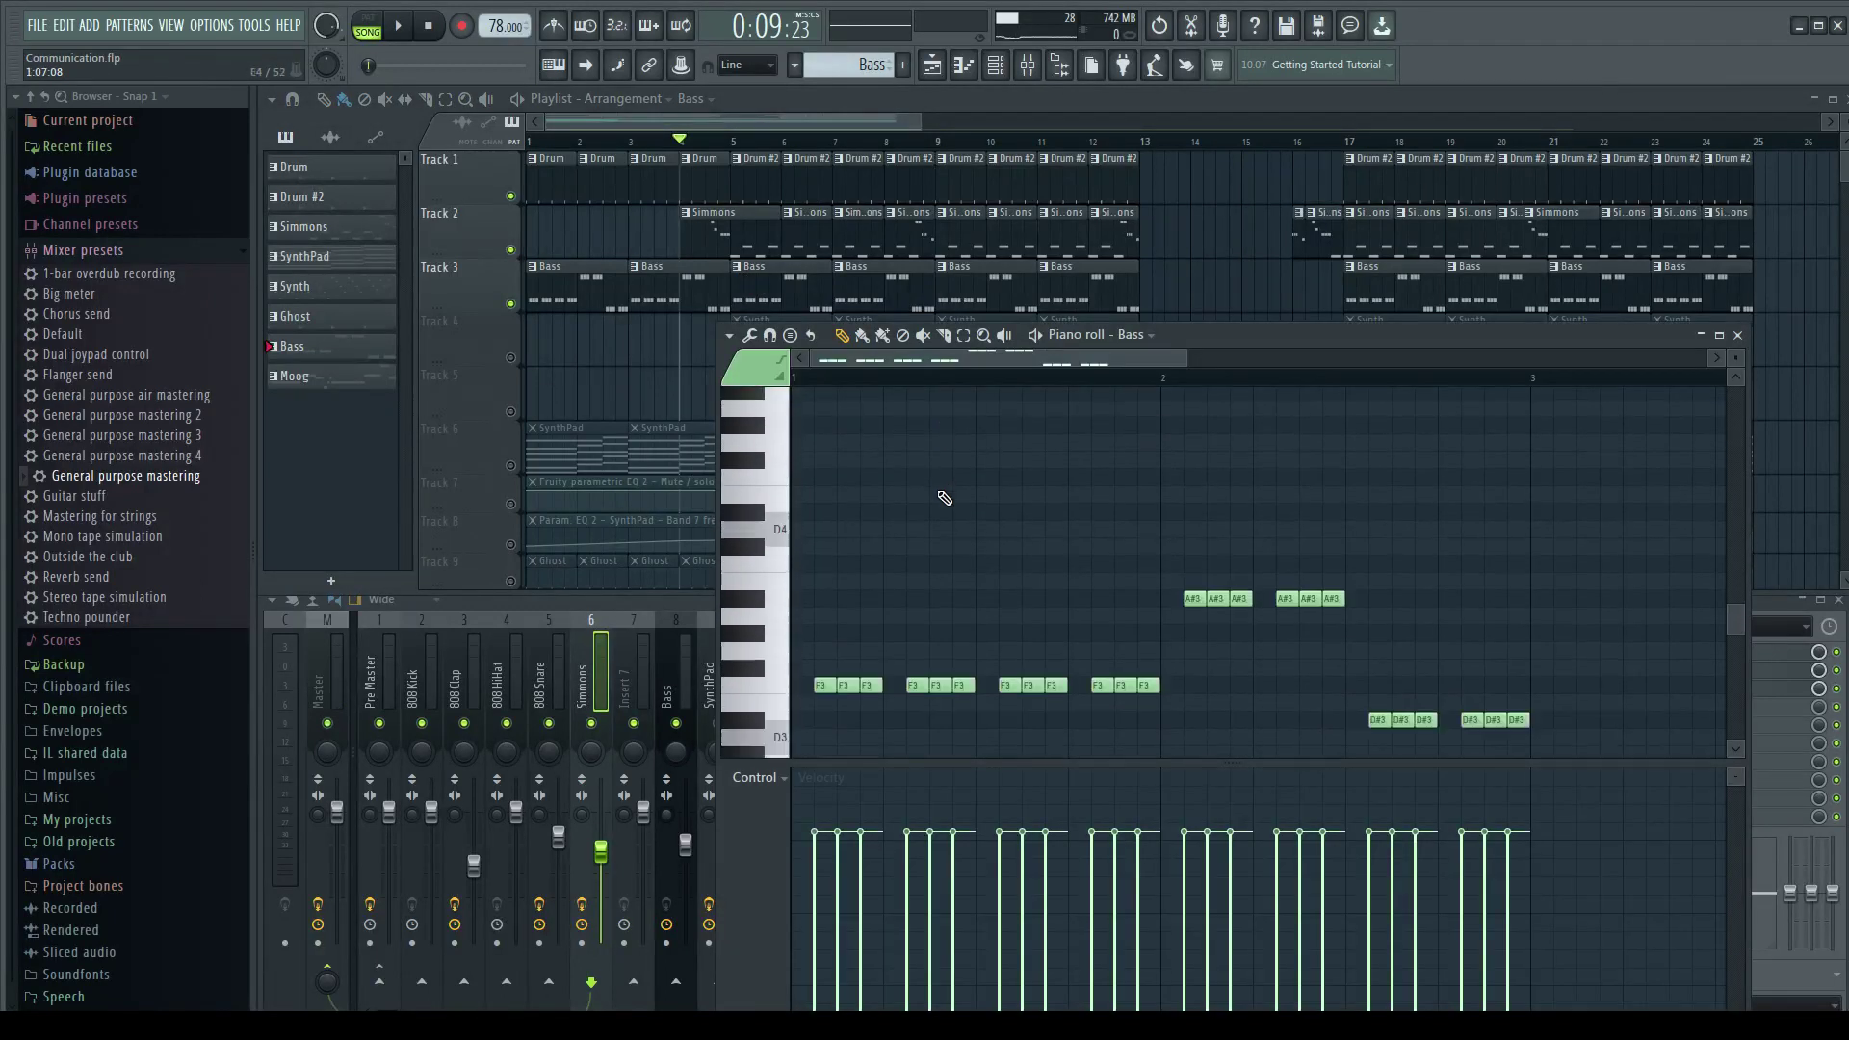
key("space")
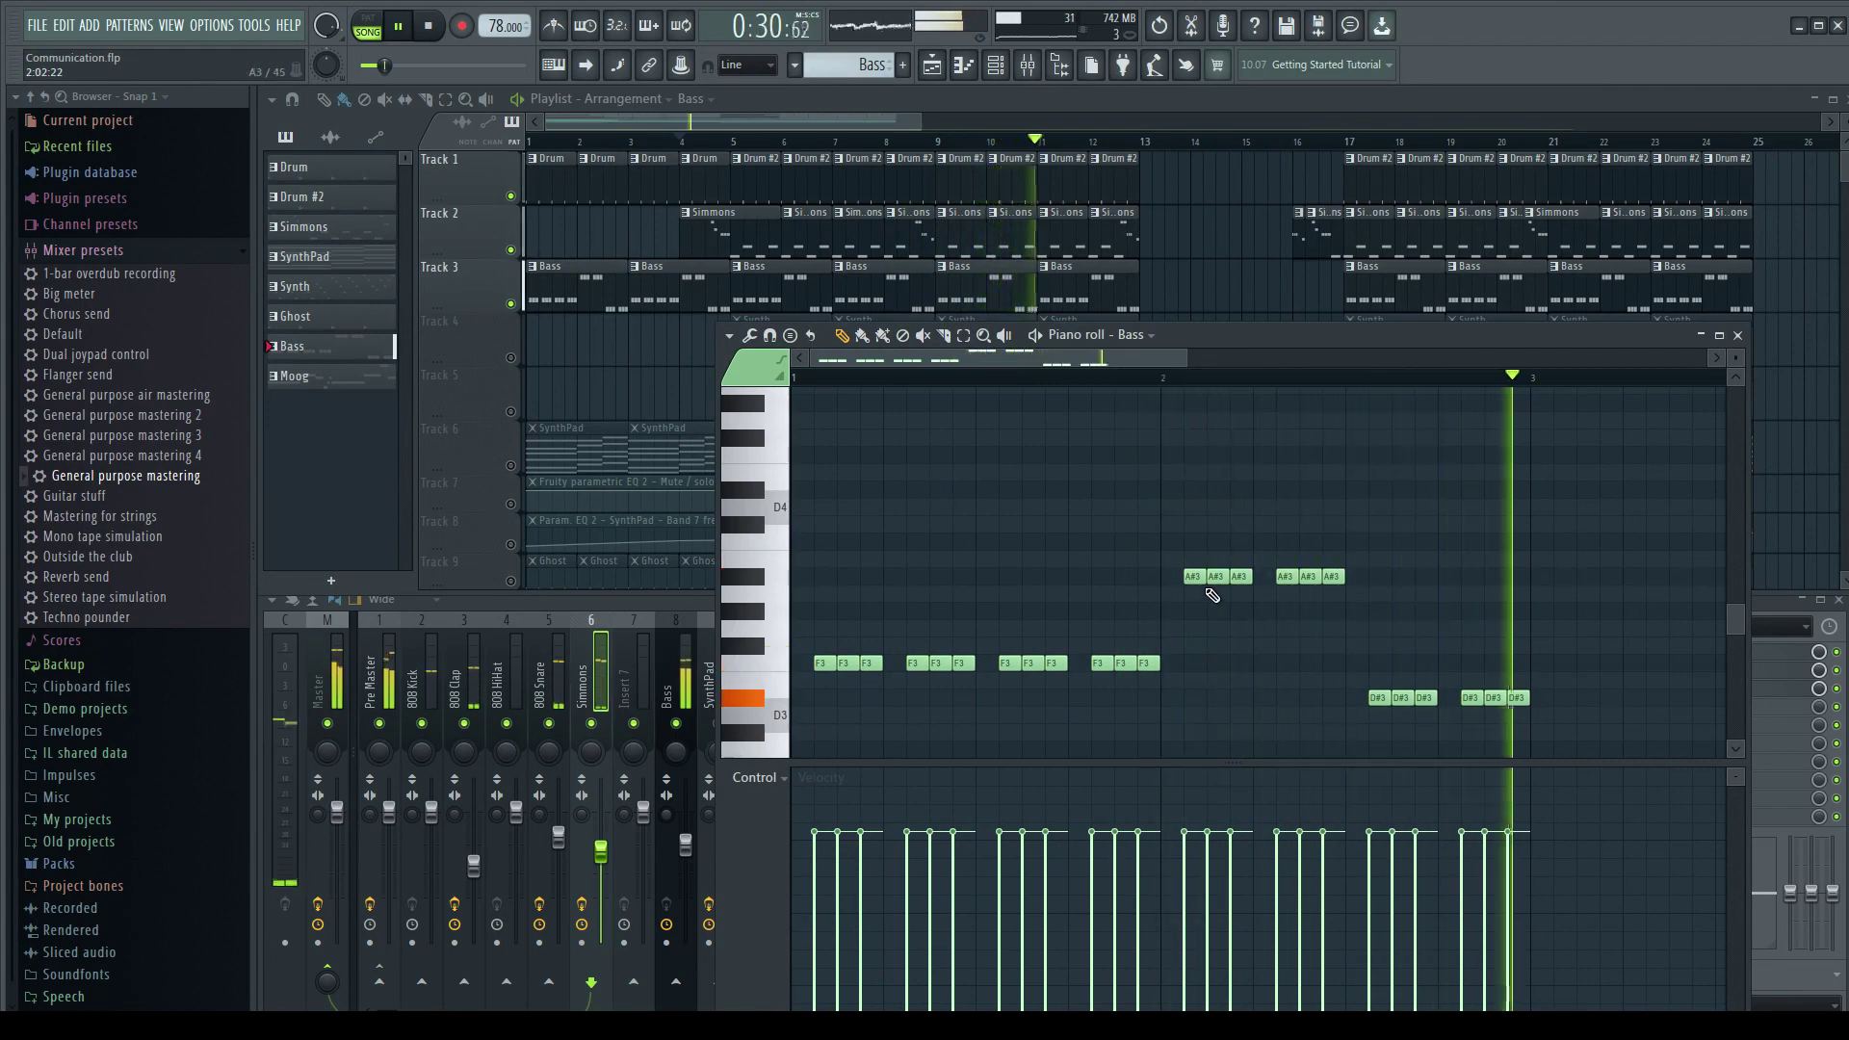
key("space")
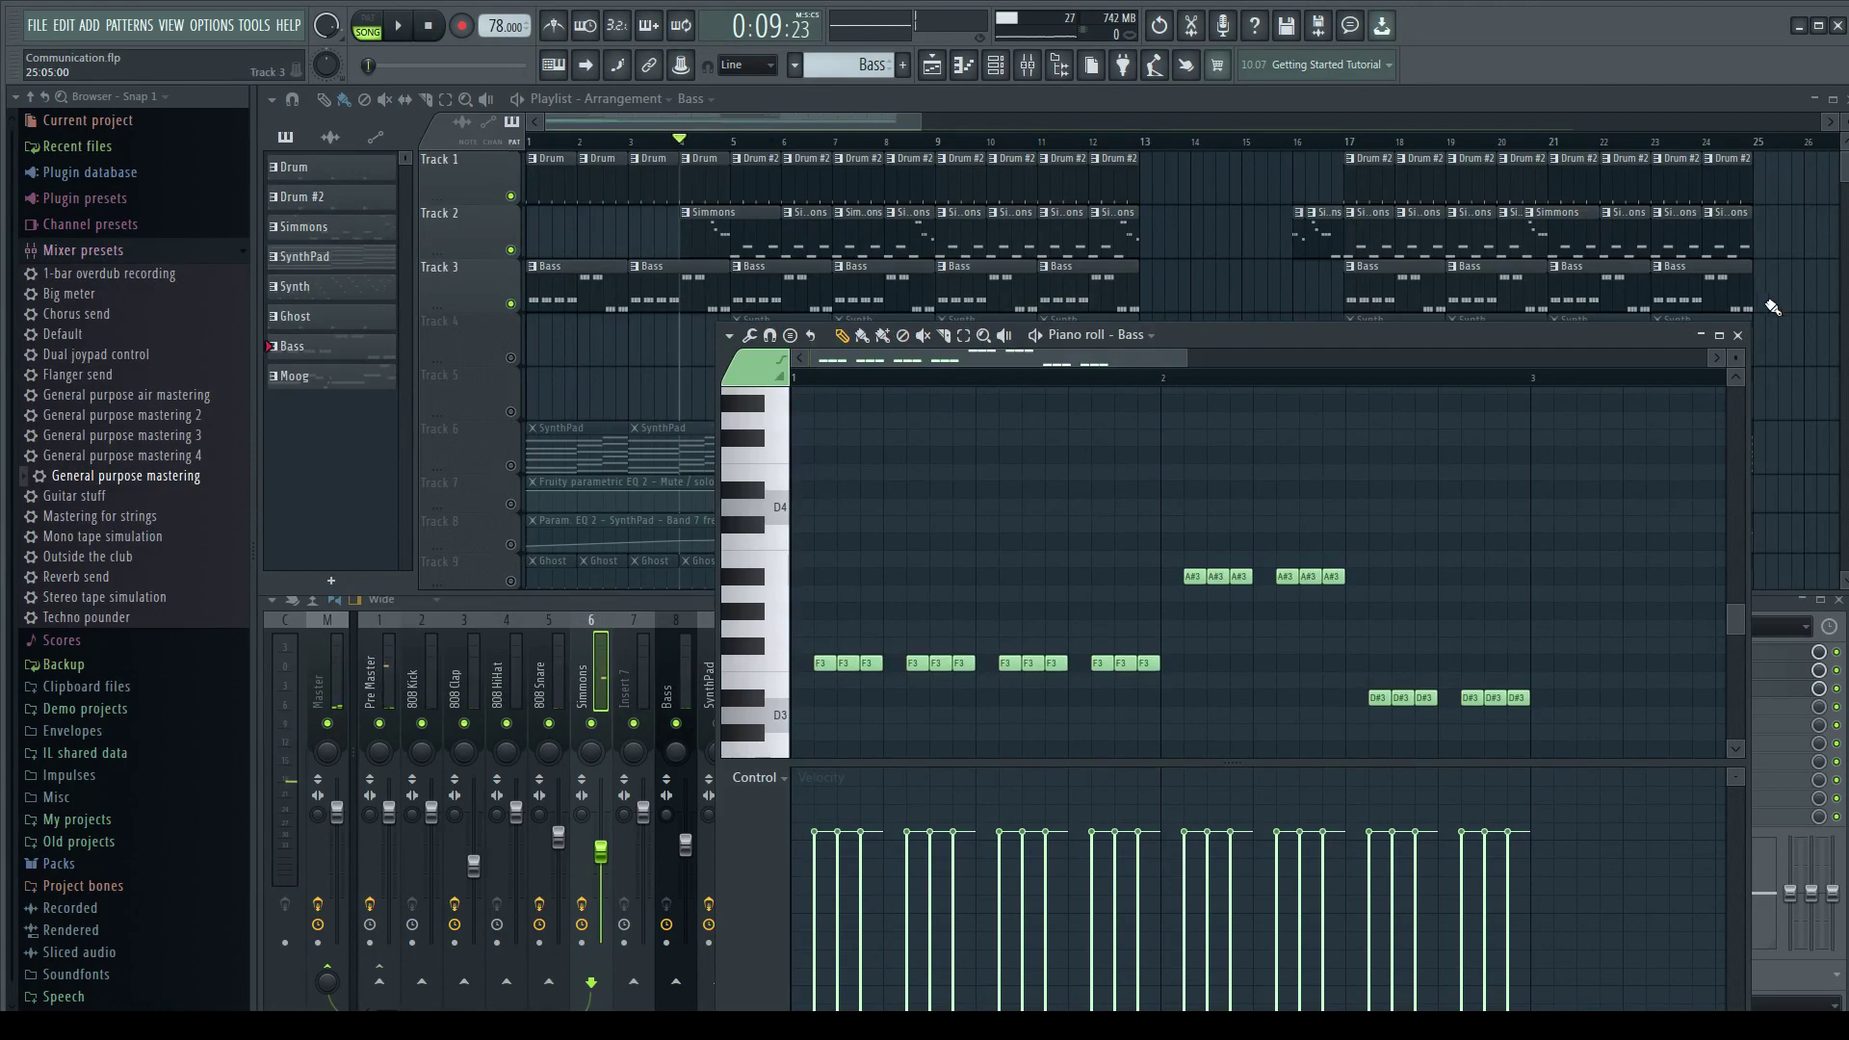
left_click(1738, 336)
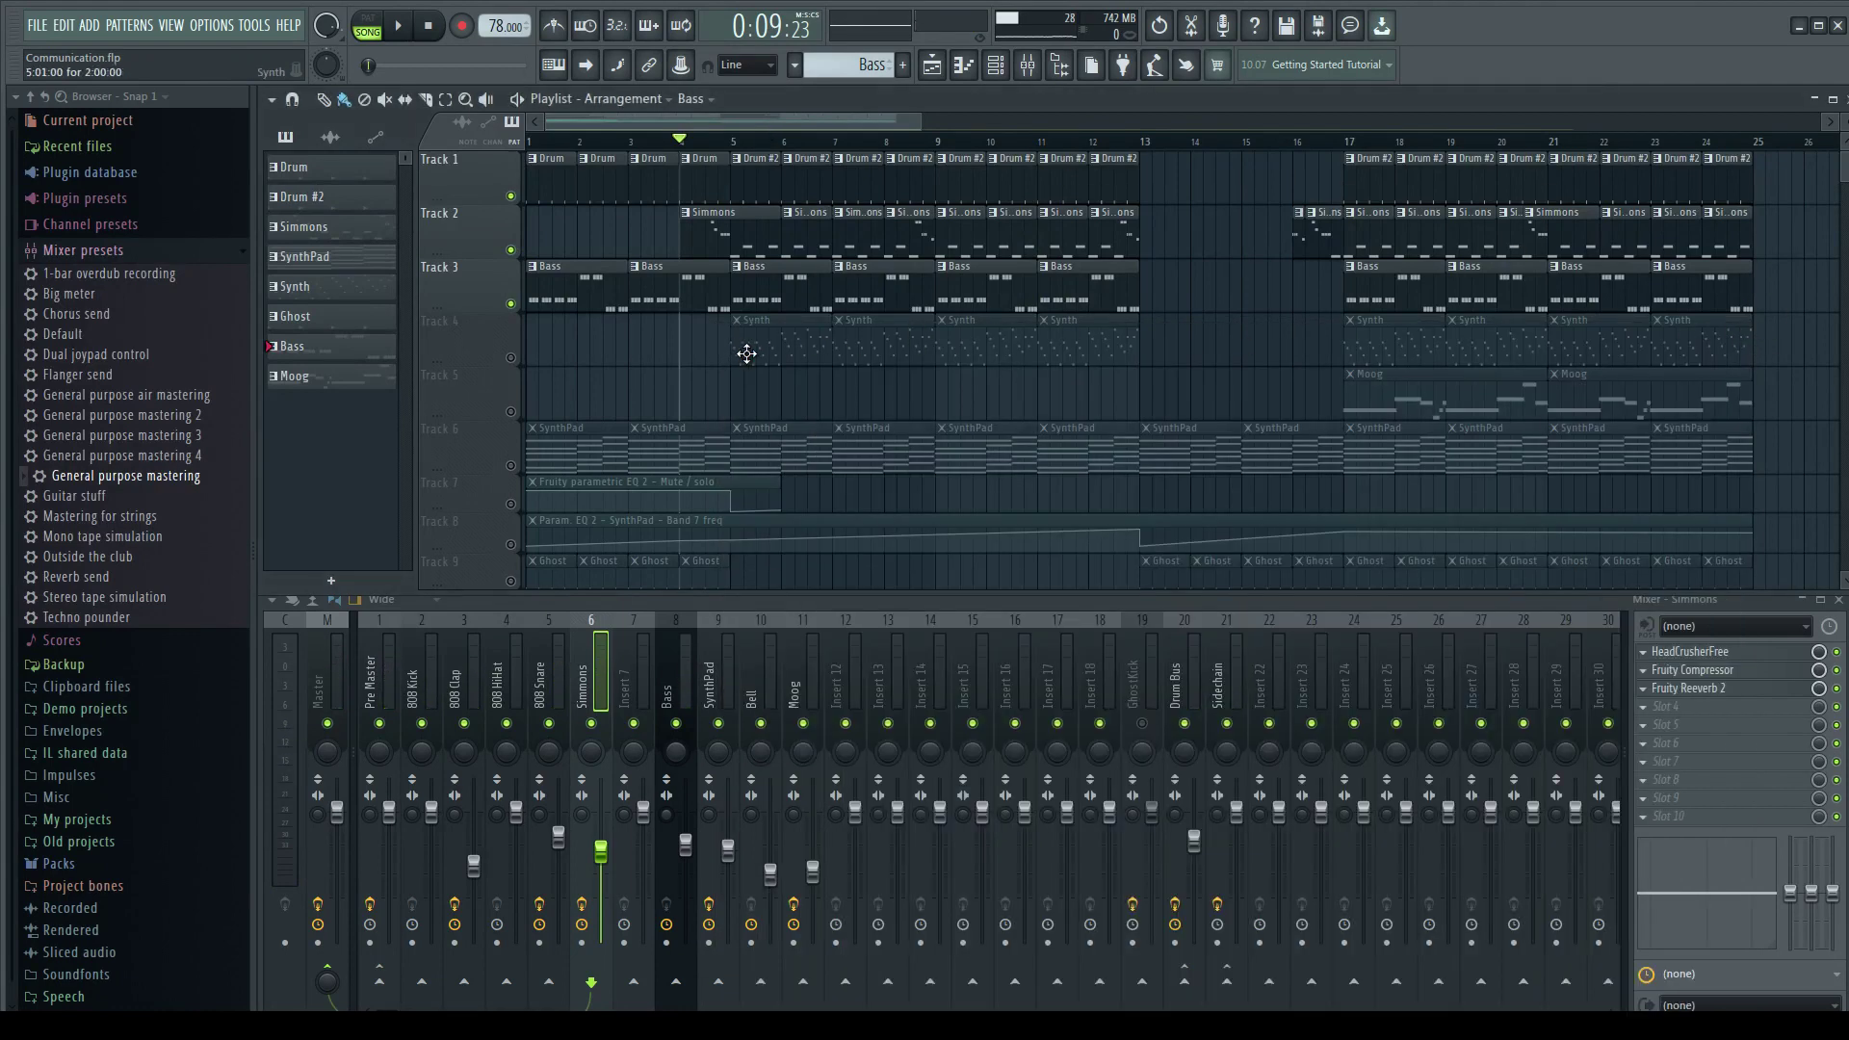
Unmute playlist Track 4 and open the FLEX channel's notes for the Synth pattern in the piano roll.
left_click(509, 358)
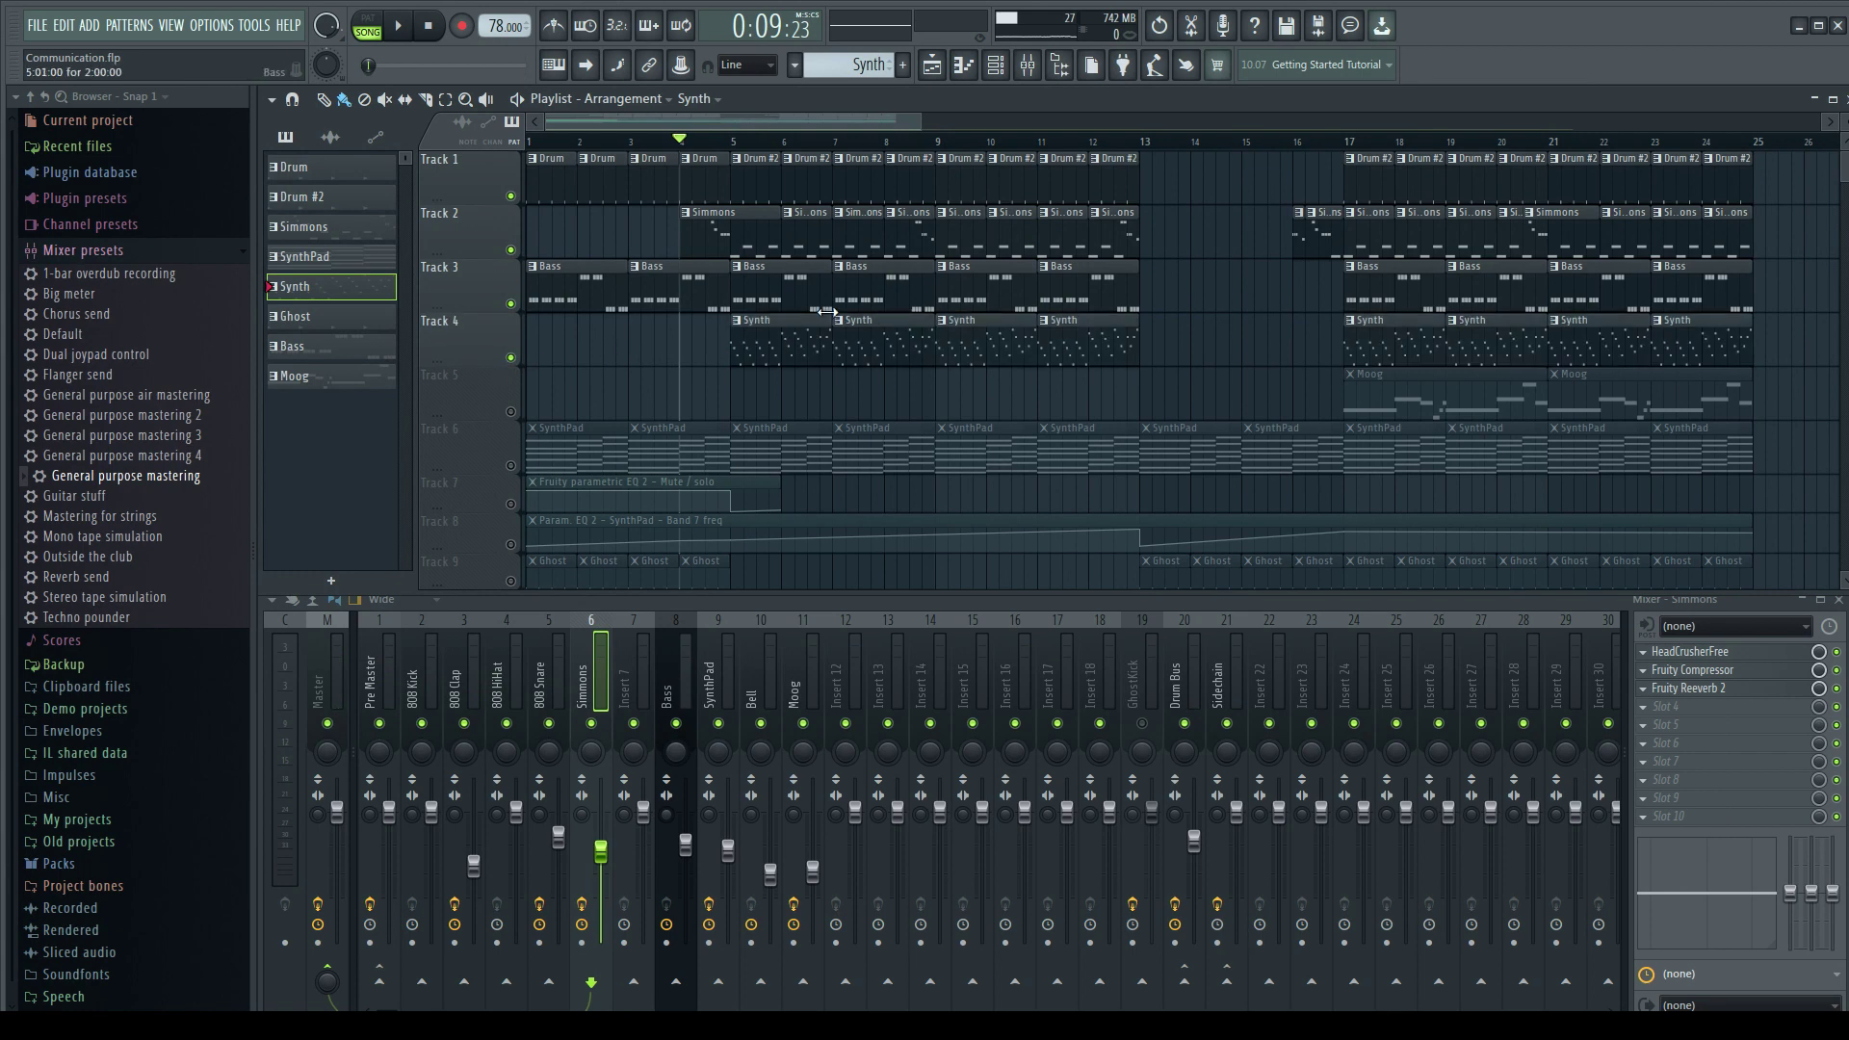
left_click(1012, 75)
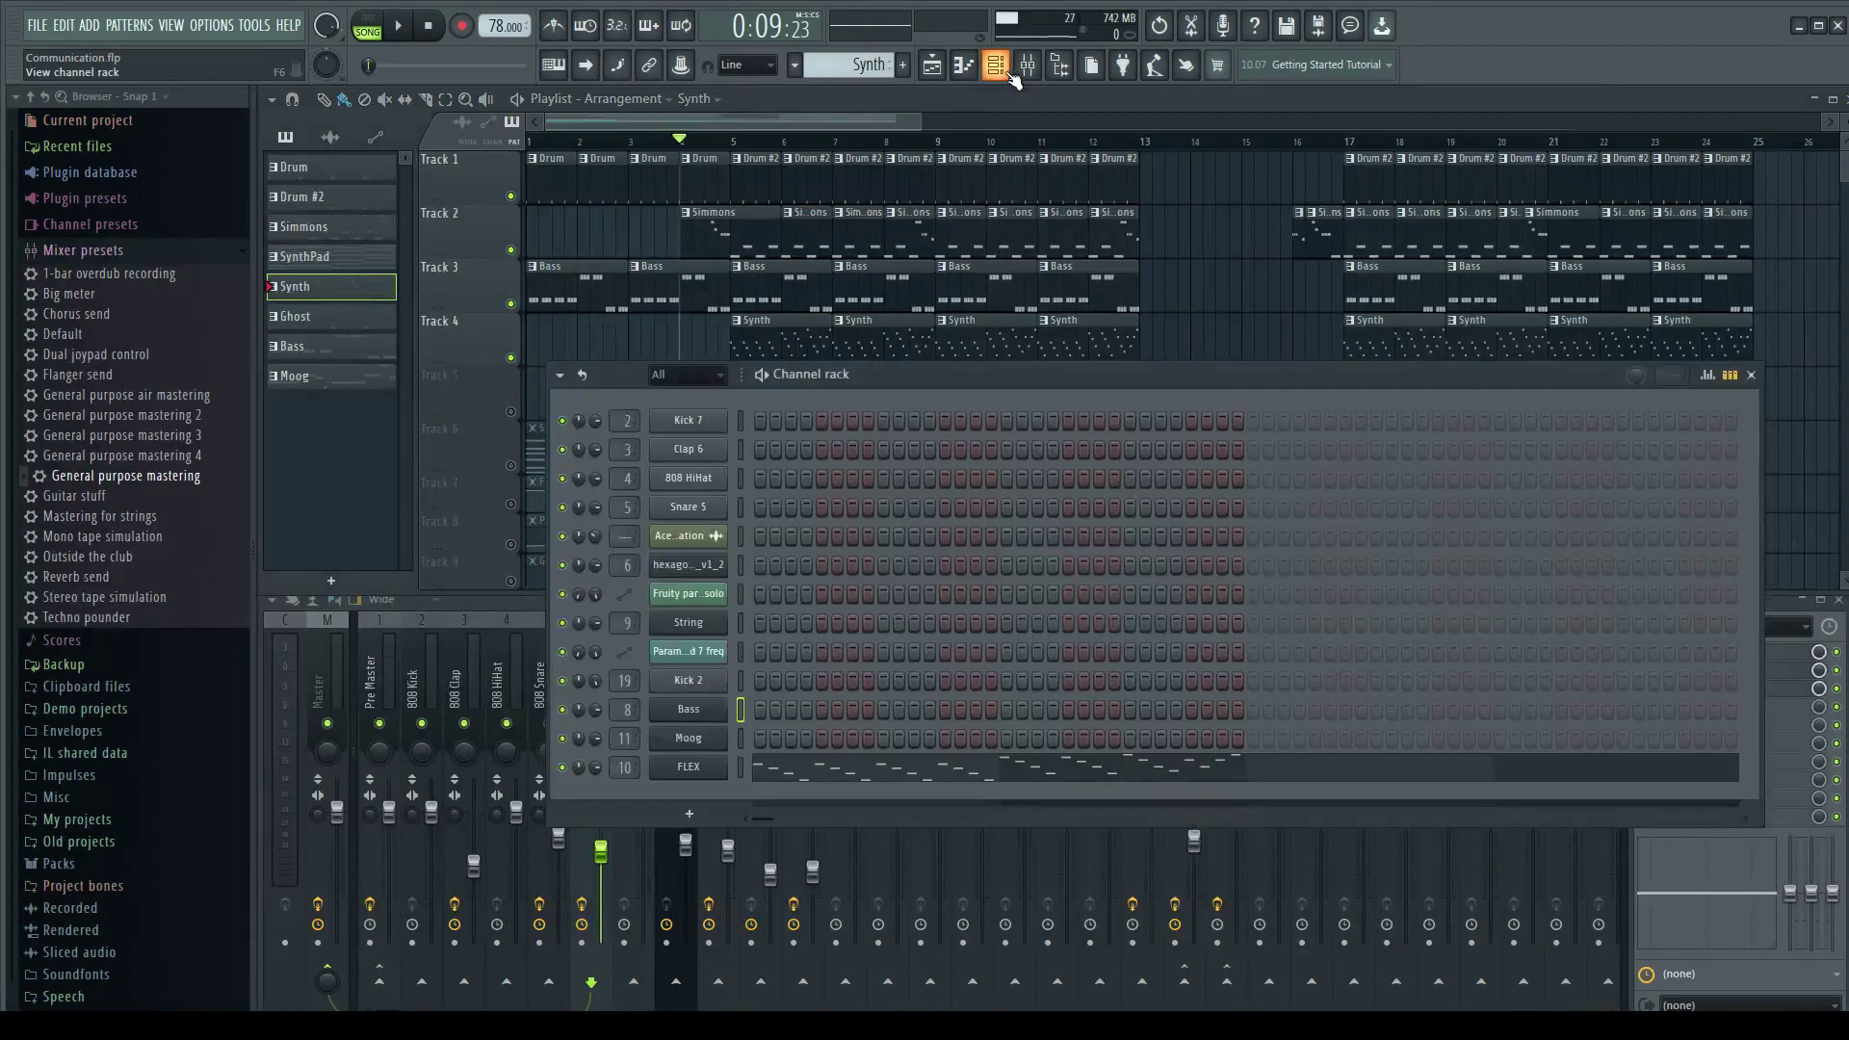
left_click(939, 771)
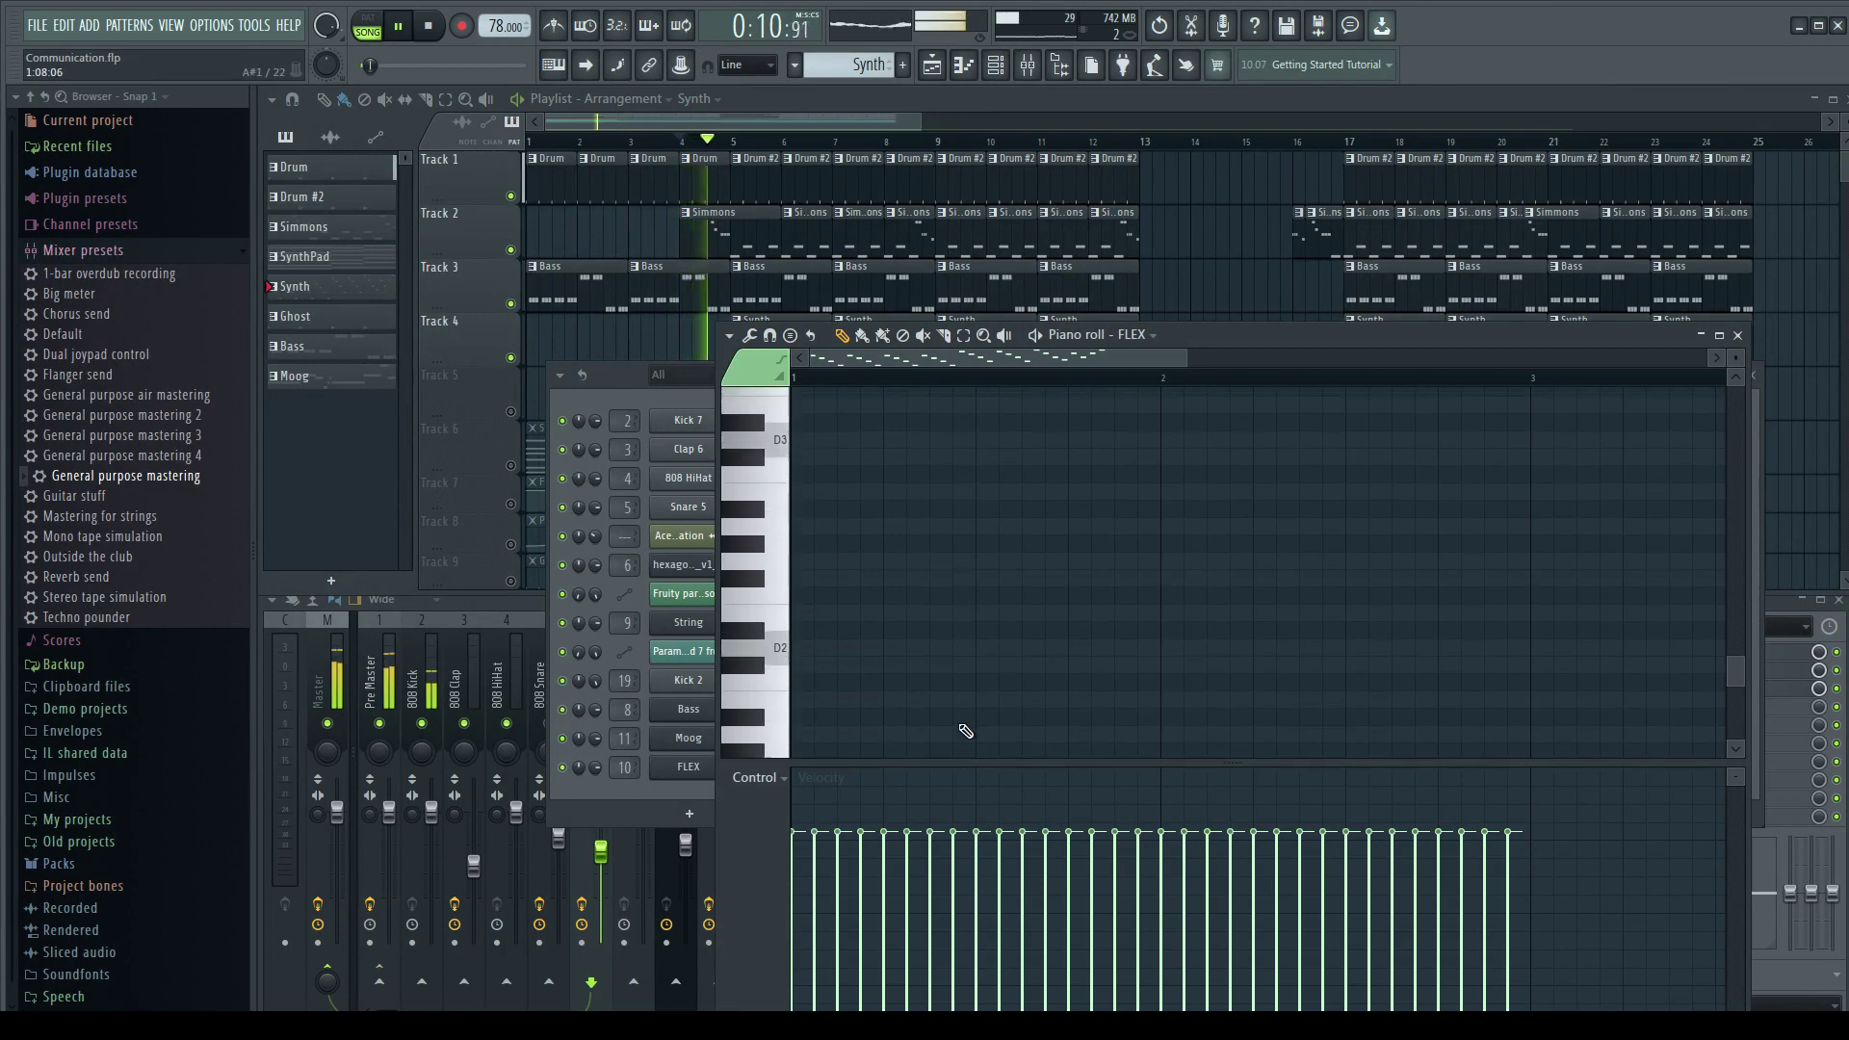
Bring the FLEX notes into view during playback, stop the song, and close the piano roll and channel rack.
scroll(965, 732, "up", 10)
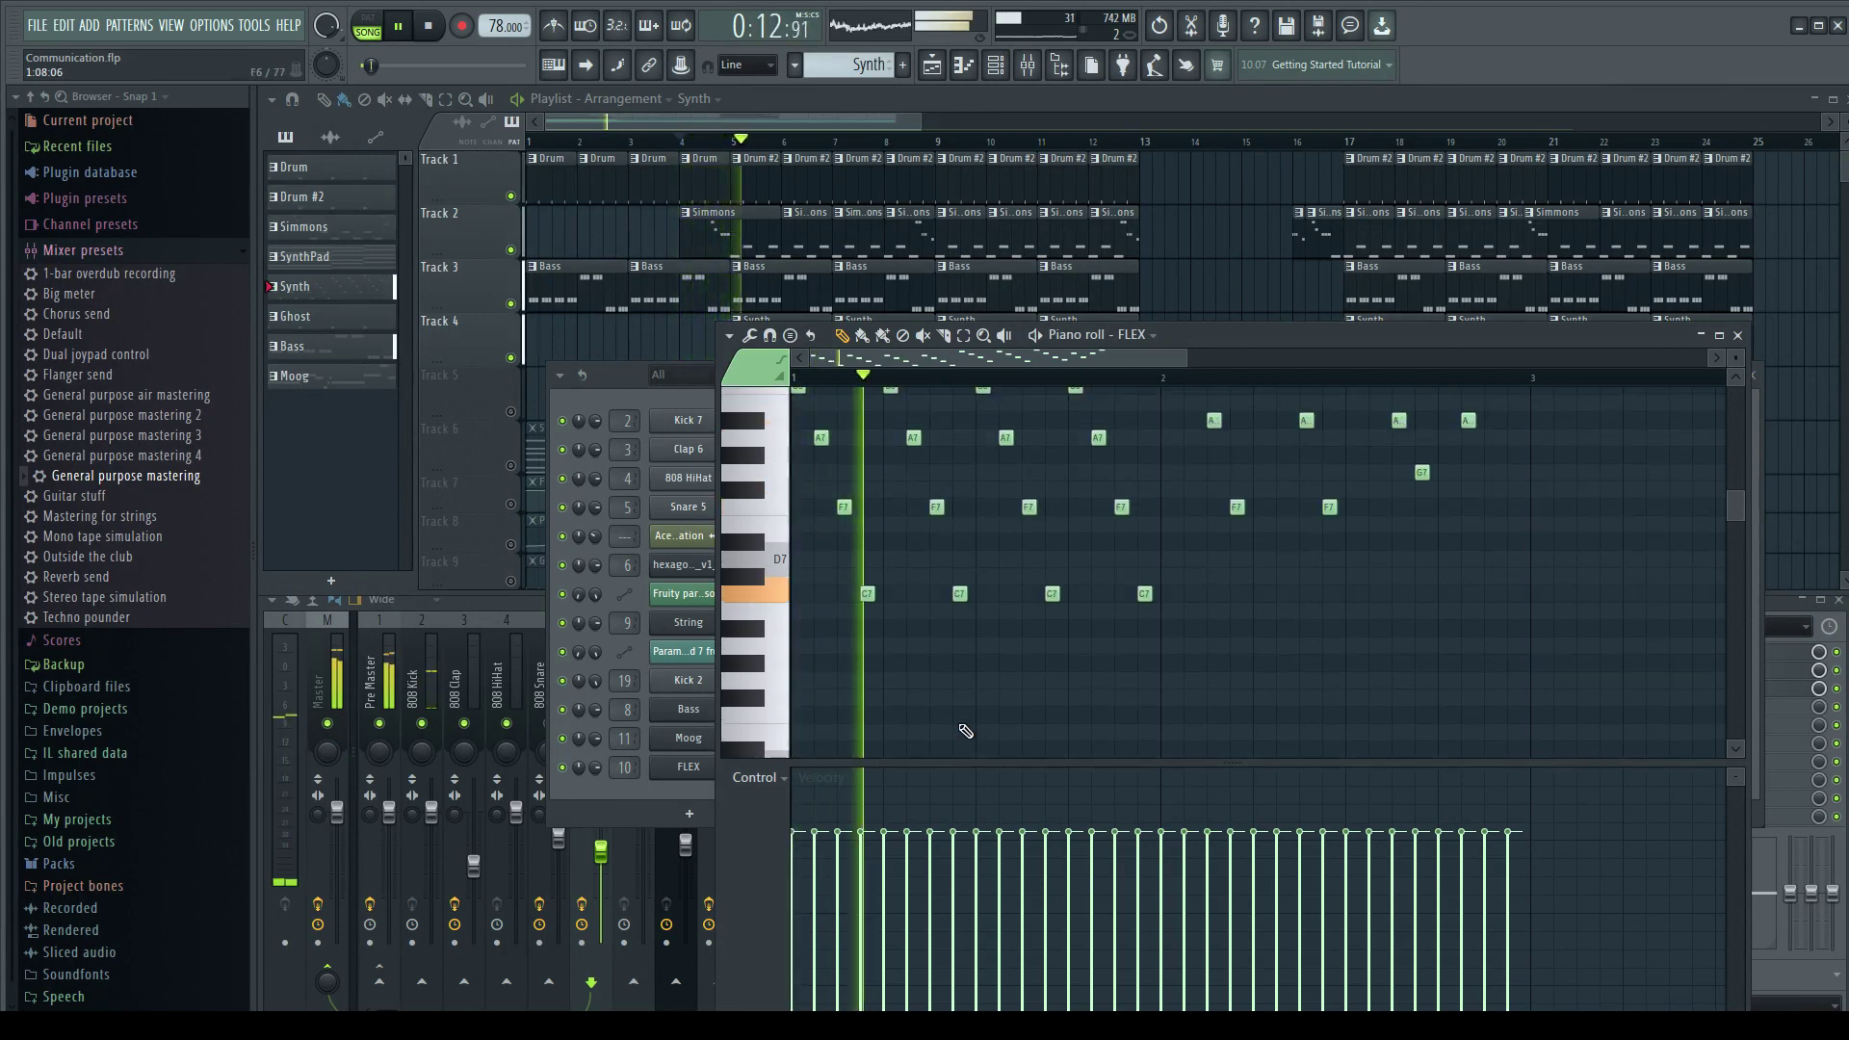
scroll(966, 732, "up", 1)
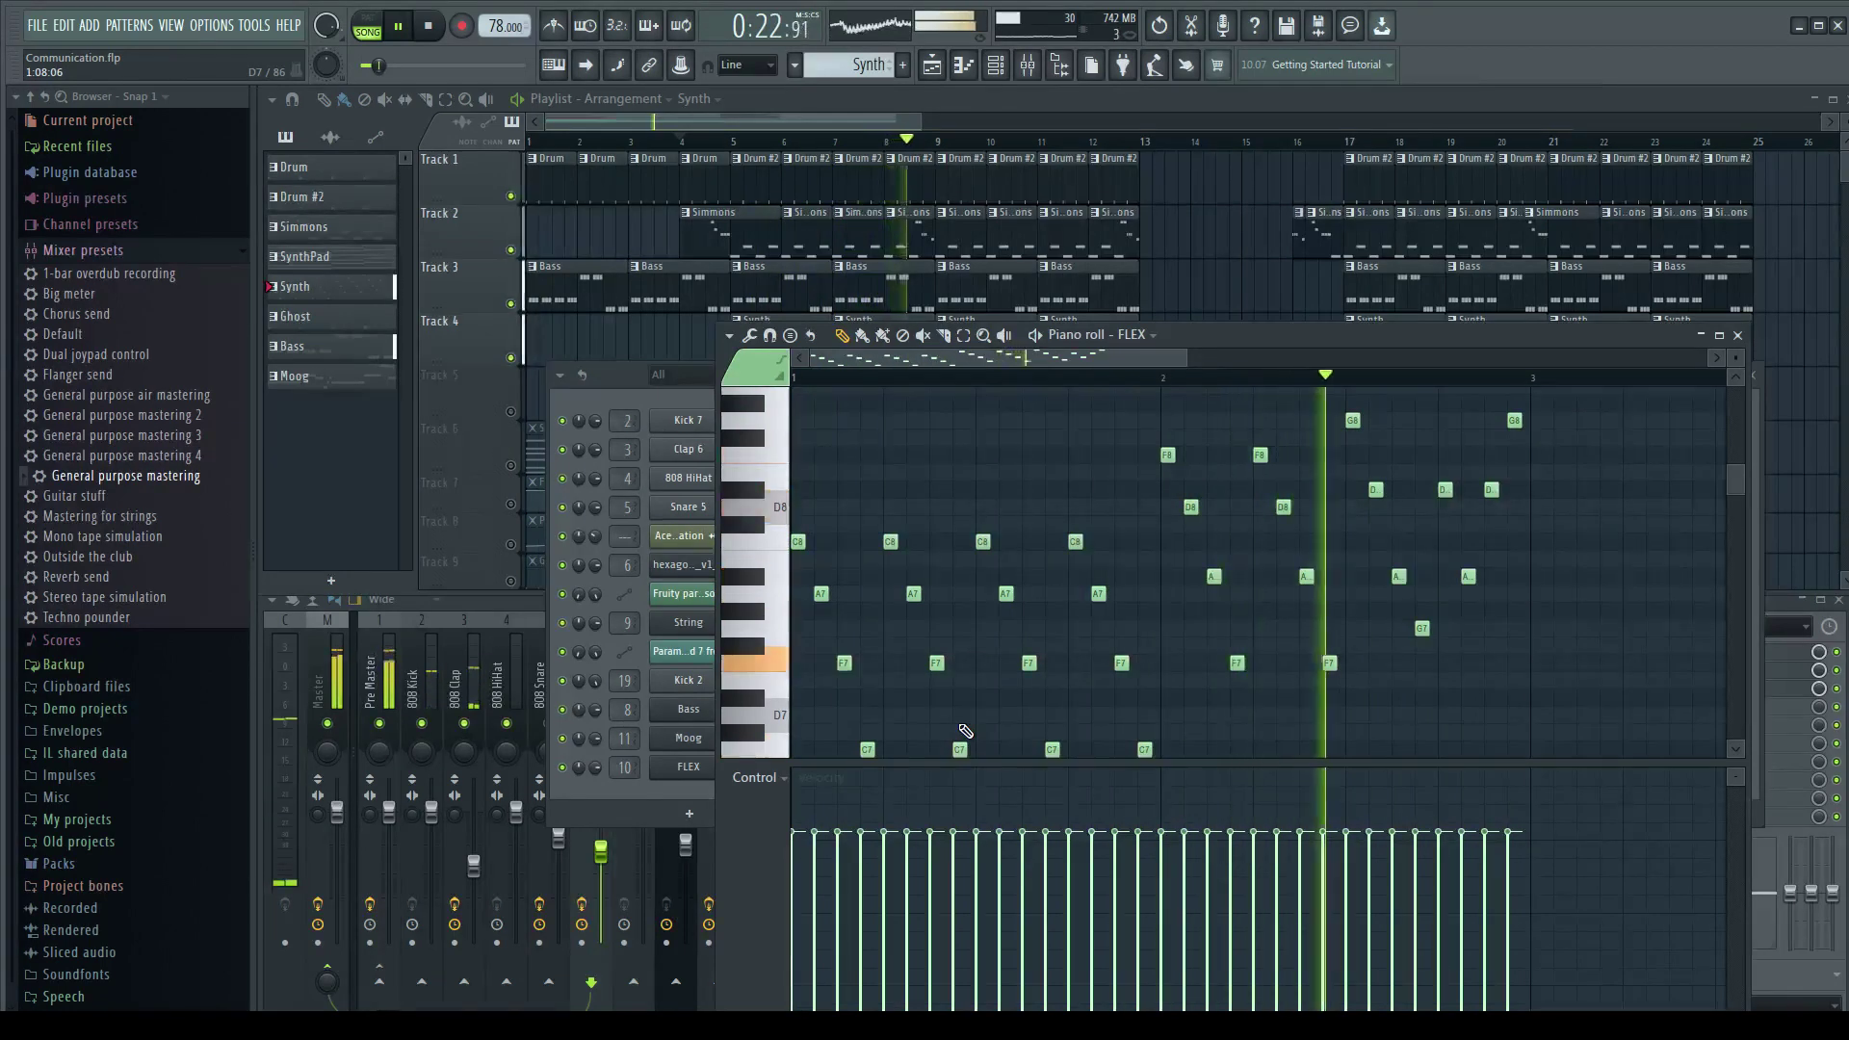
left_click(427, 29)
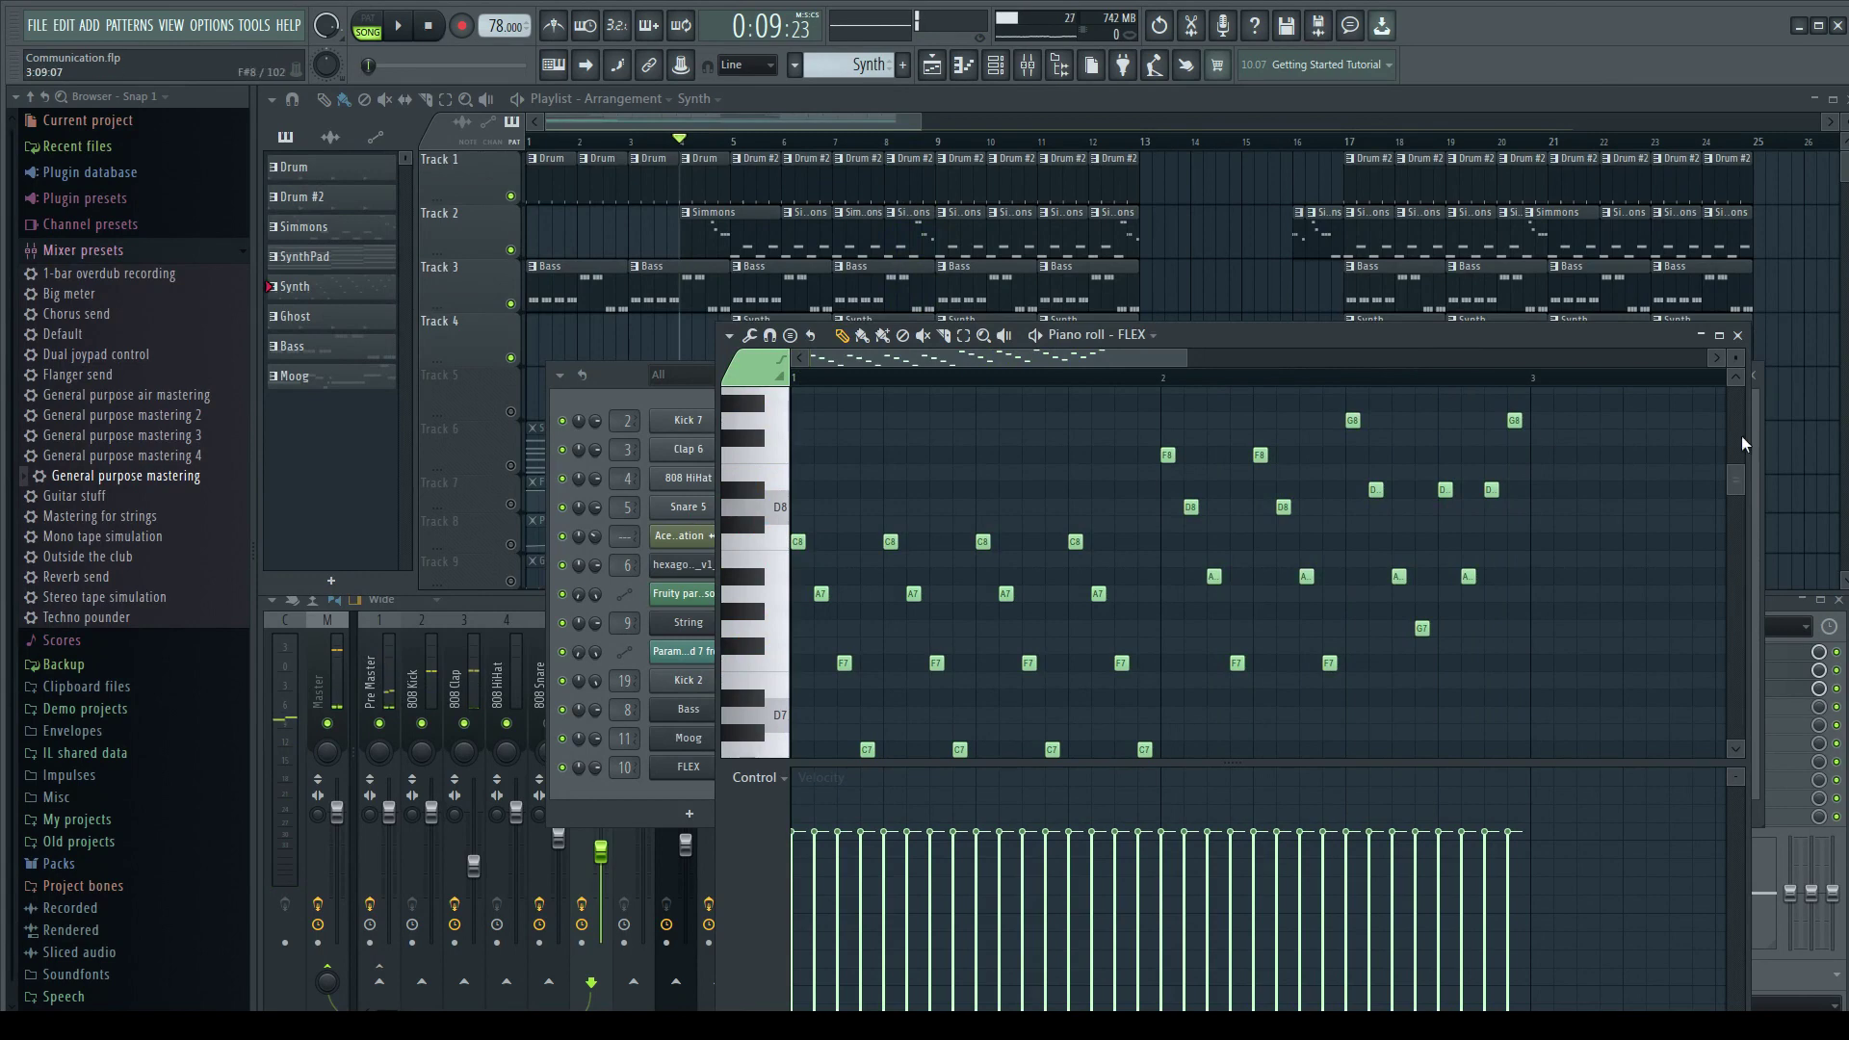
left_click(1739, 337)
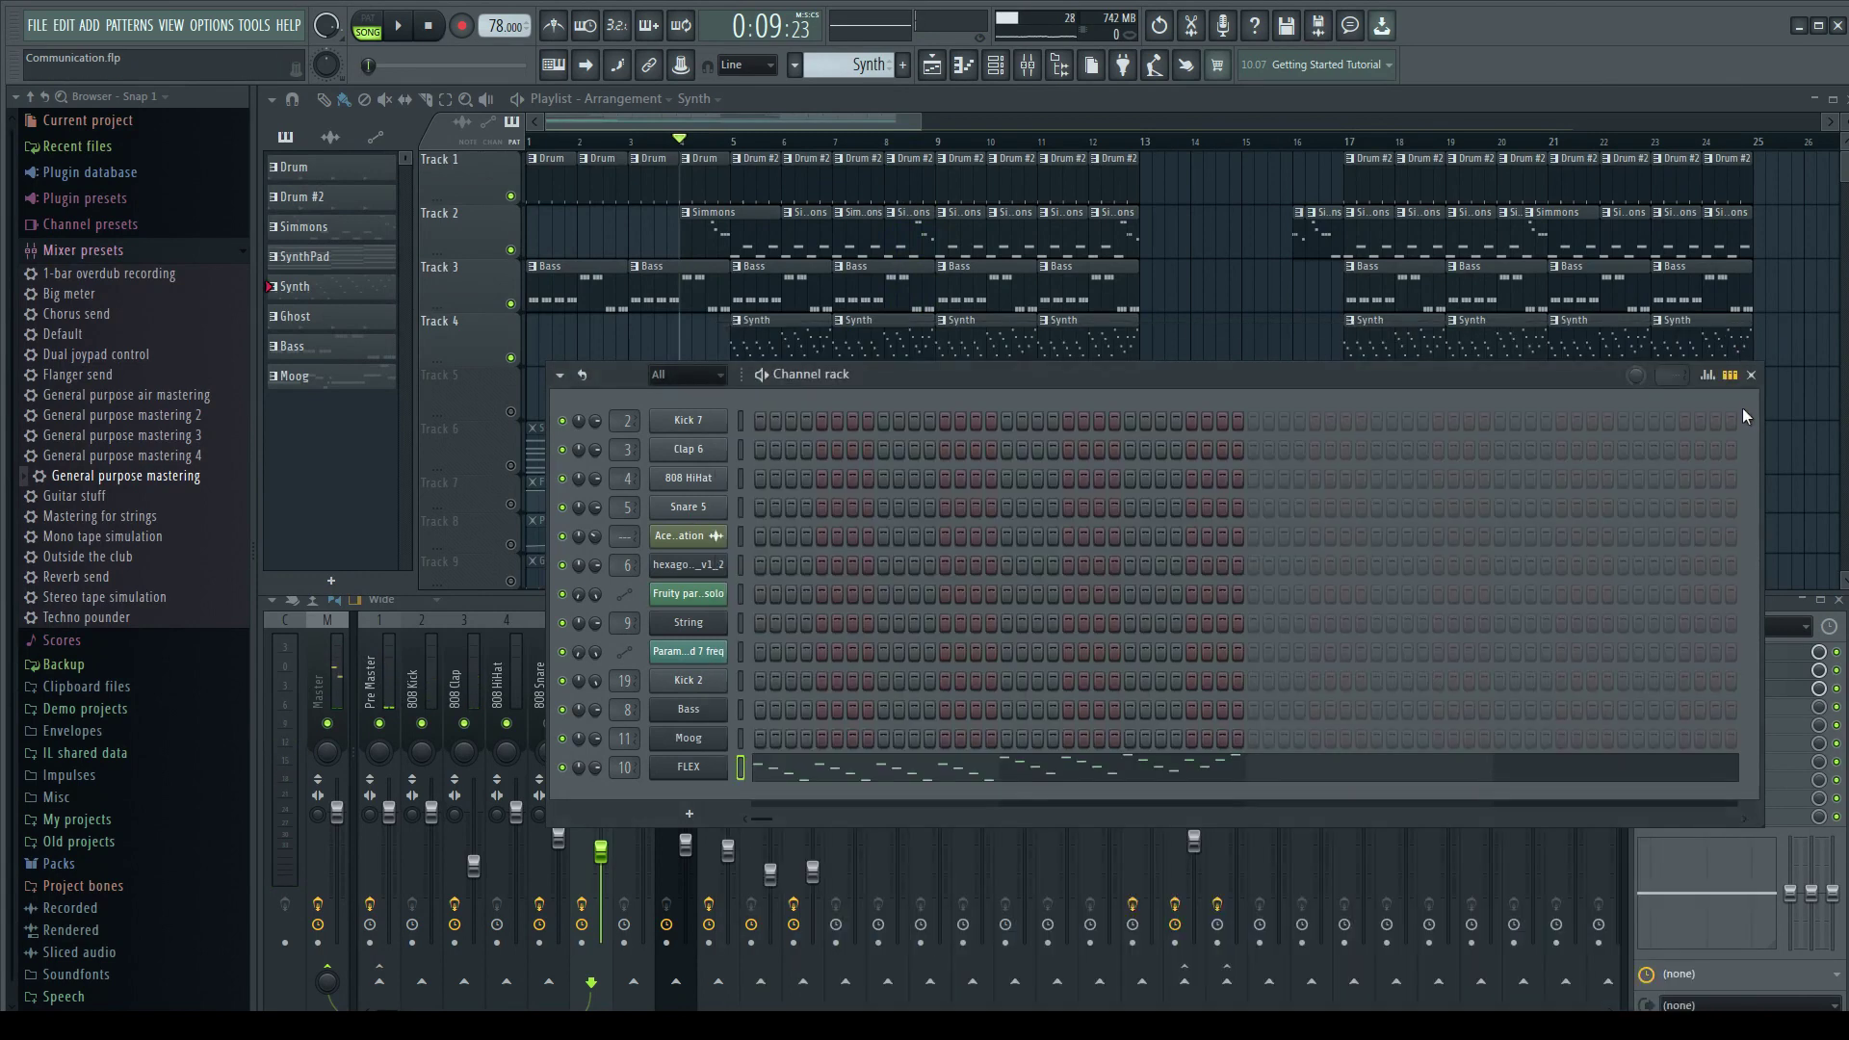
left_click(1754, 377)
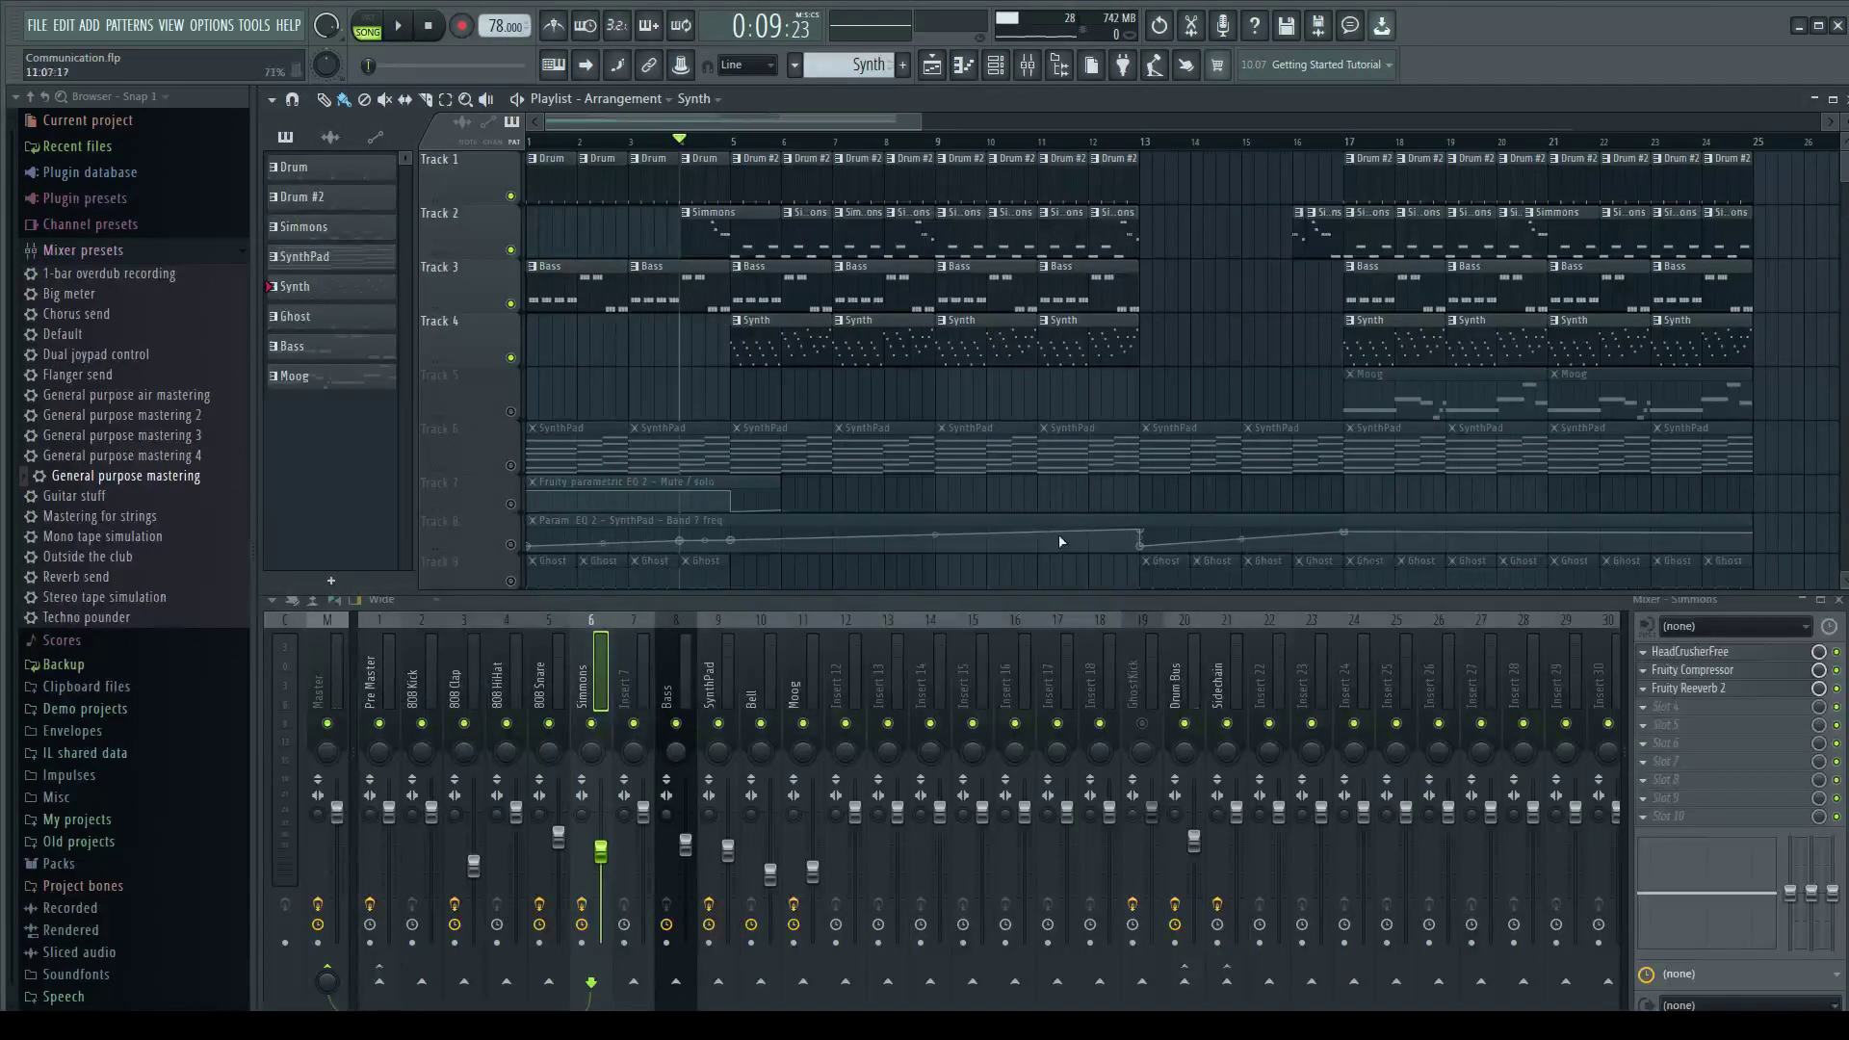
Unmute playlist Track 5 and play from bar 17 with the Moog pattern open in the piano roll.
left_click(512, 413)
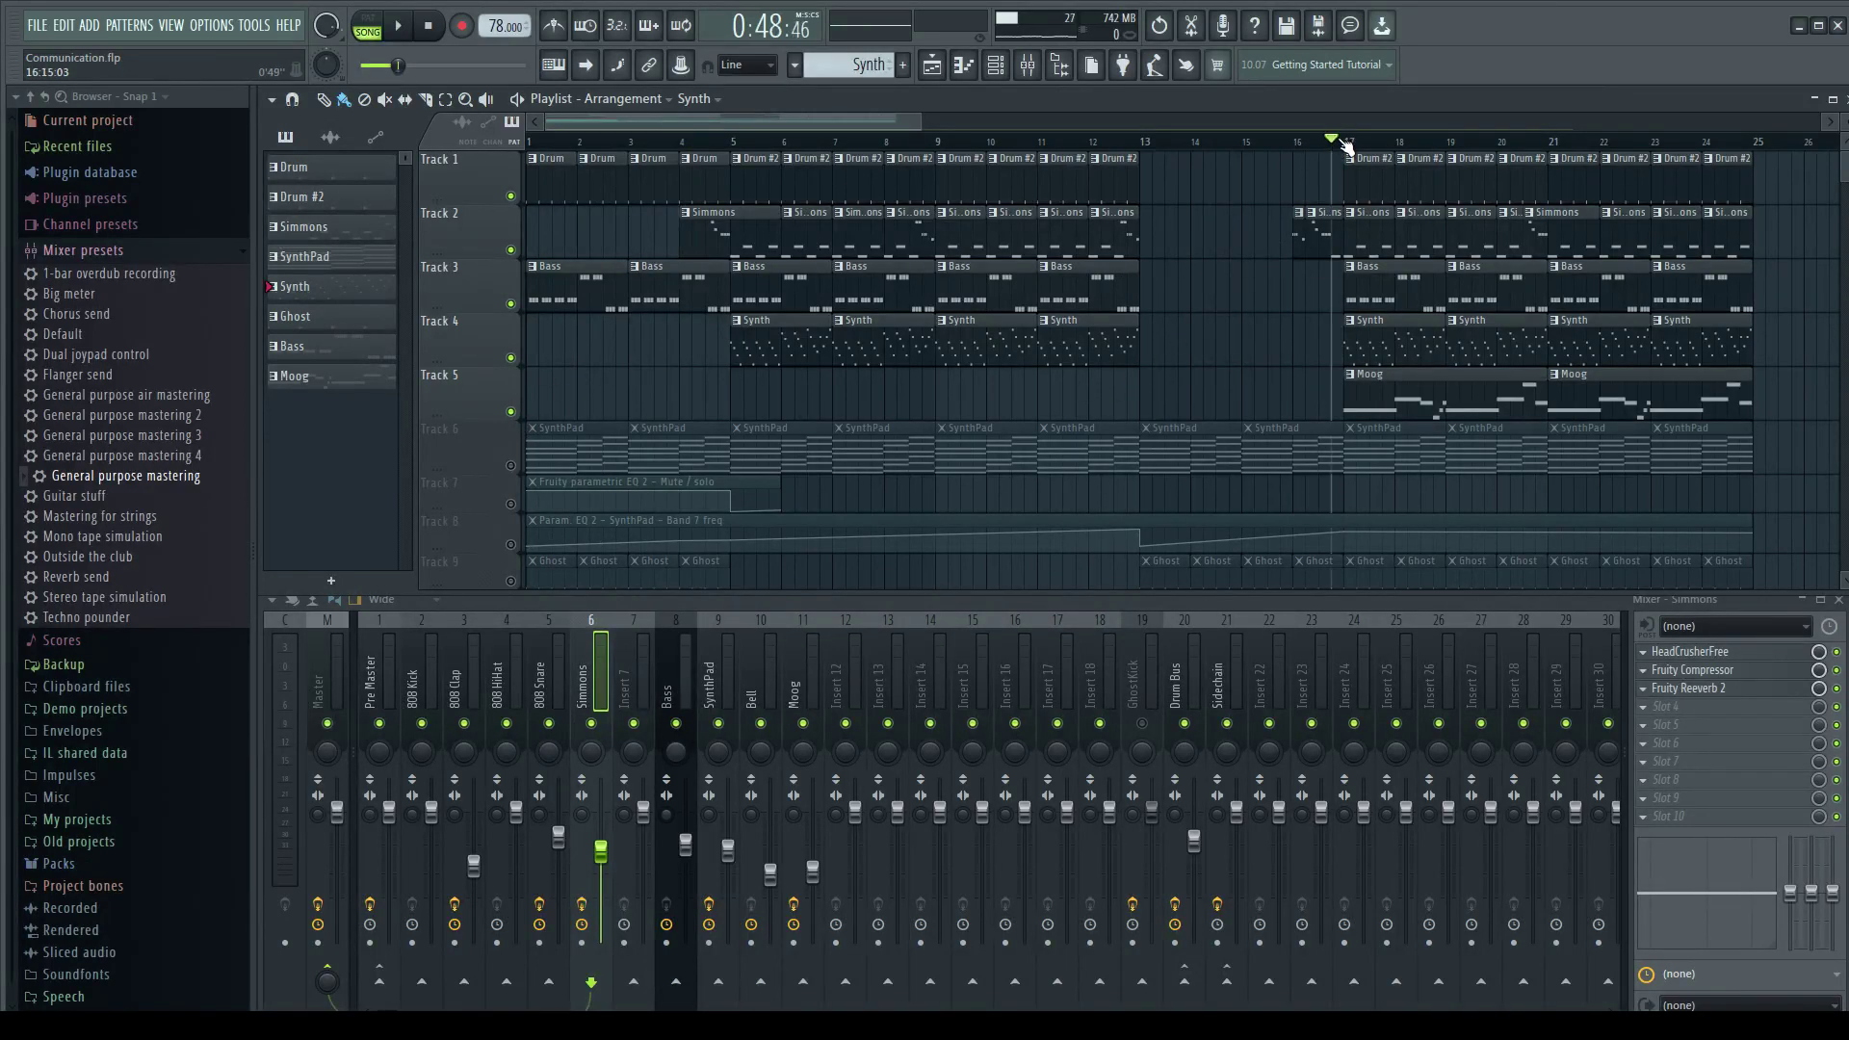
key("space")
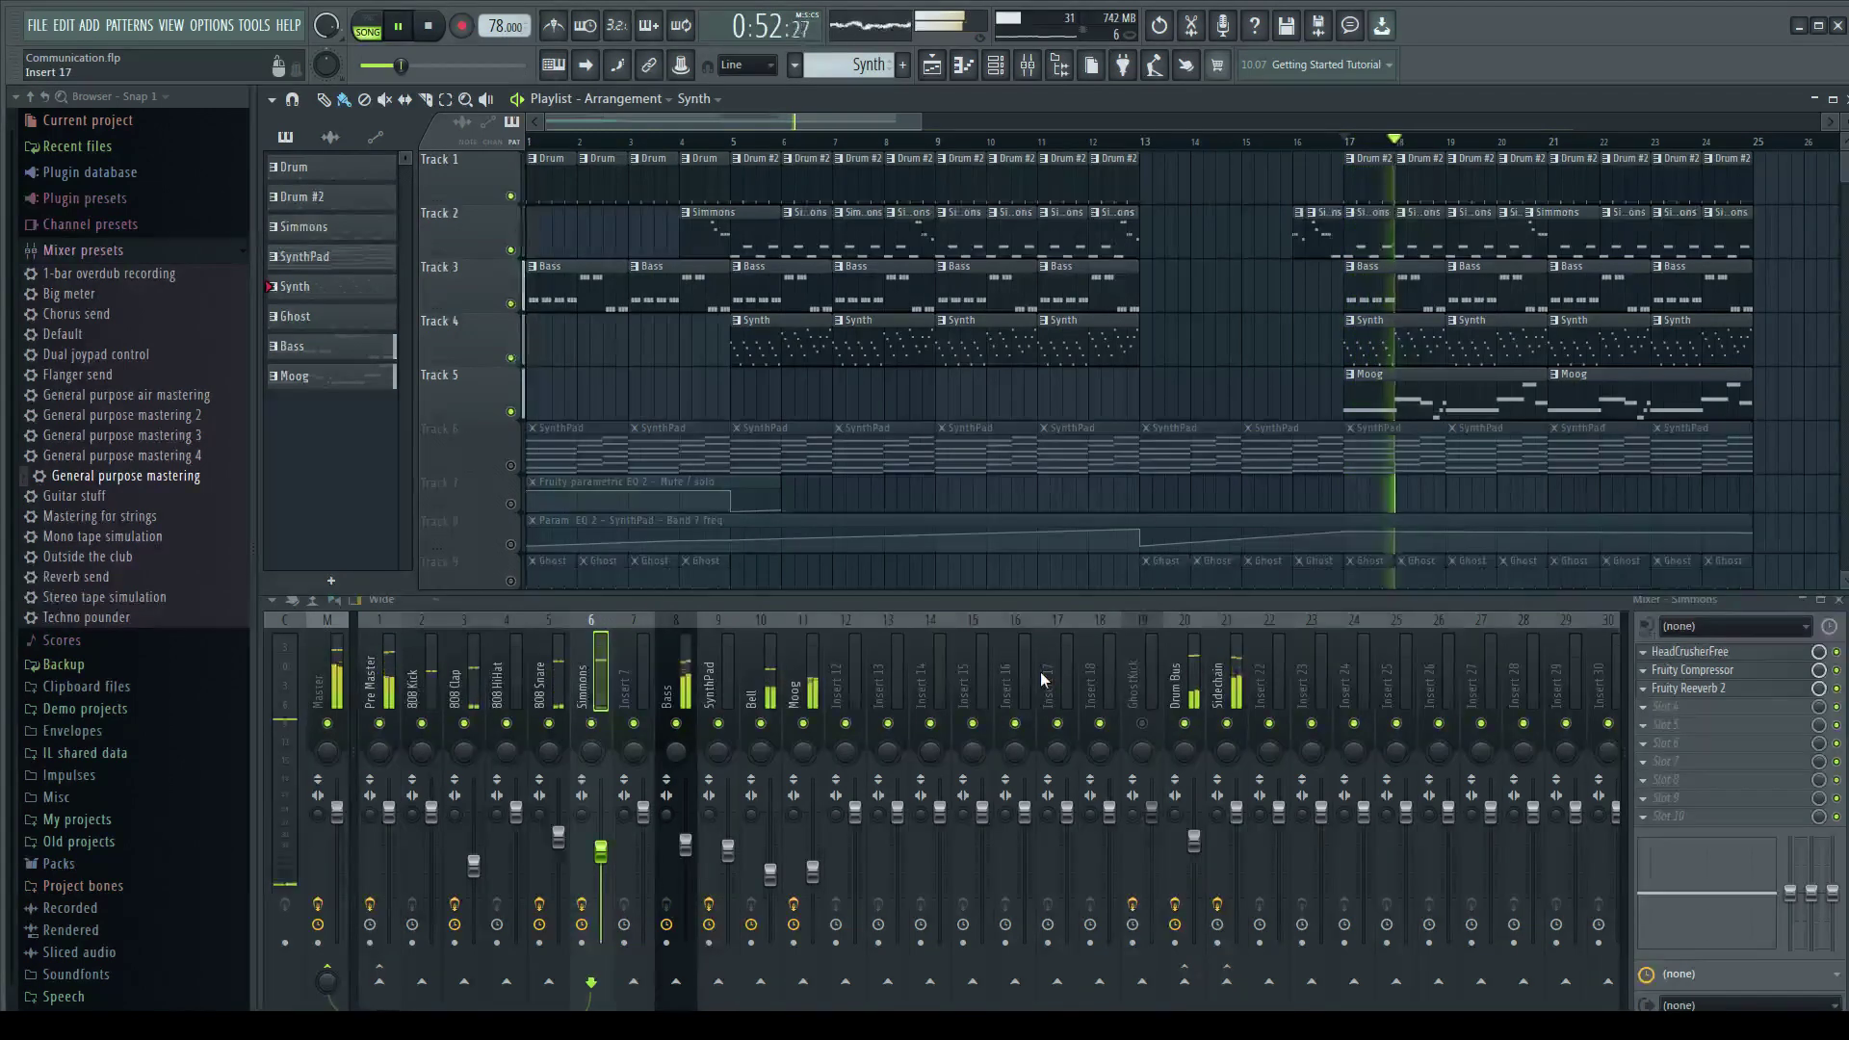
left_click(1403, 392)
double_click(1403, 392)
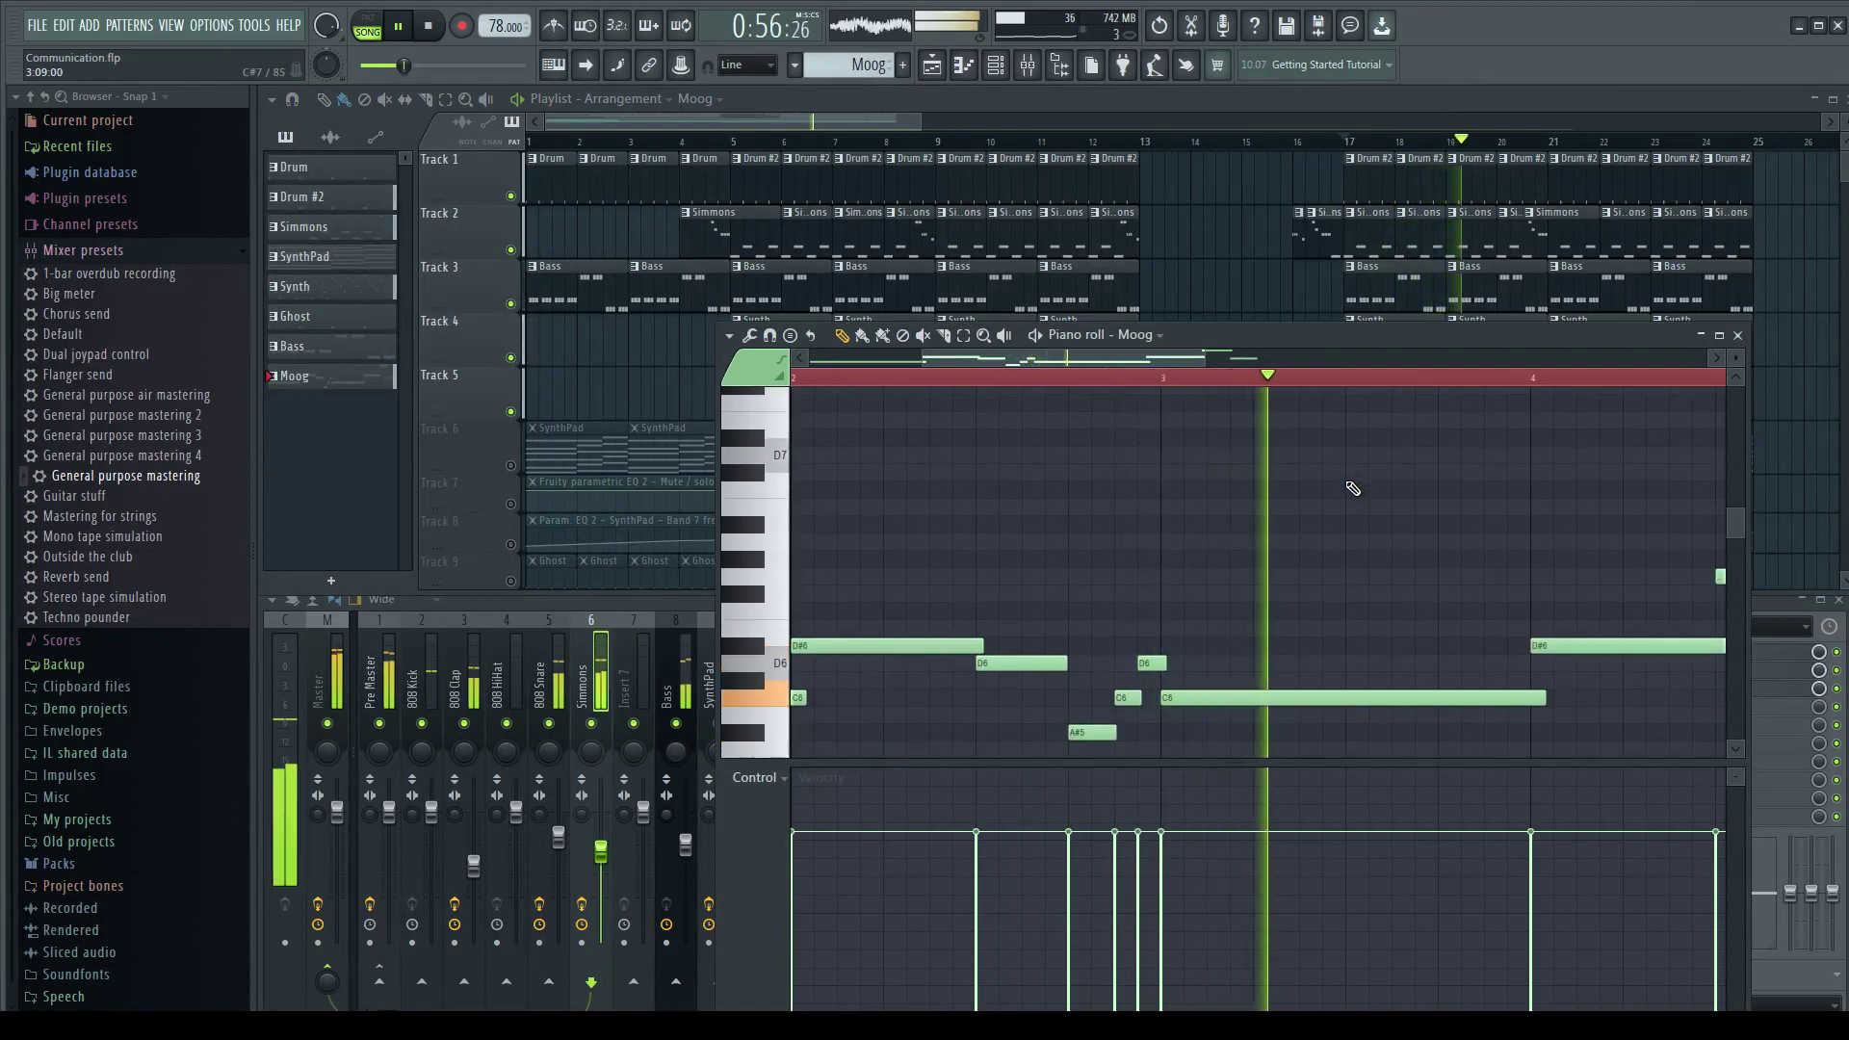
Show the complete Moog melody in the piano roll during playback, stop the song, and close the piano roll.
scroll(1349, 491, "down", 3)
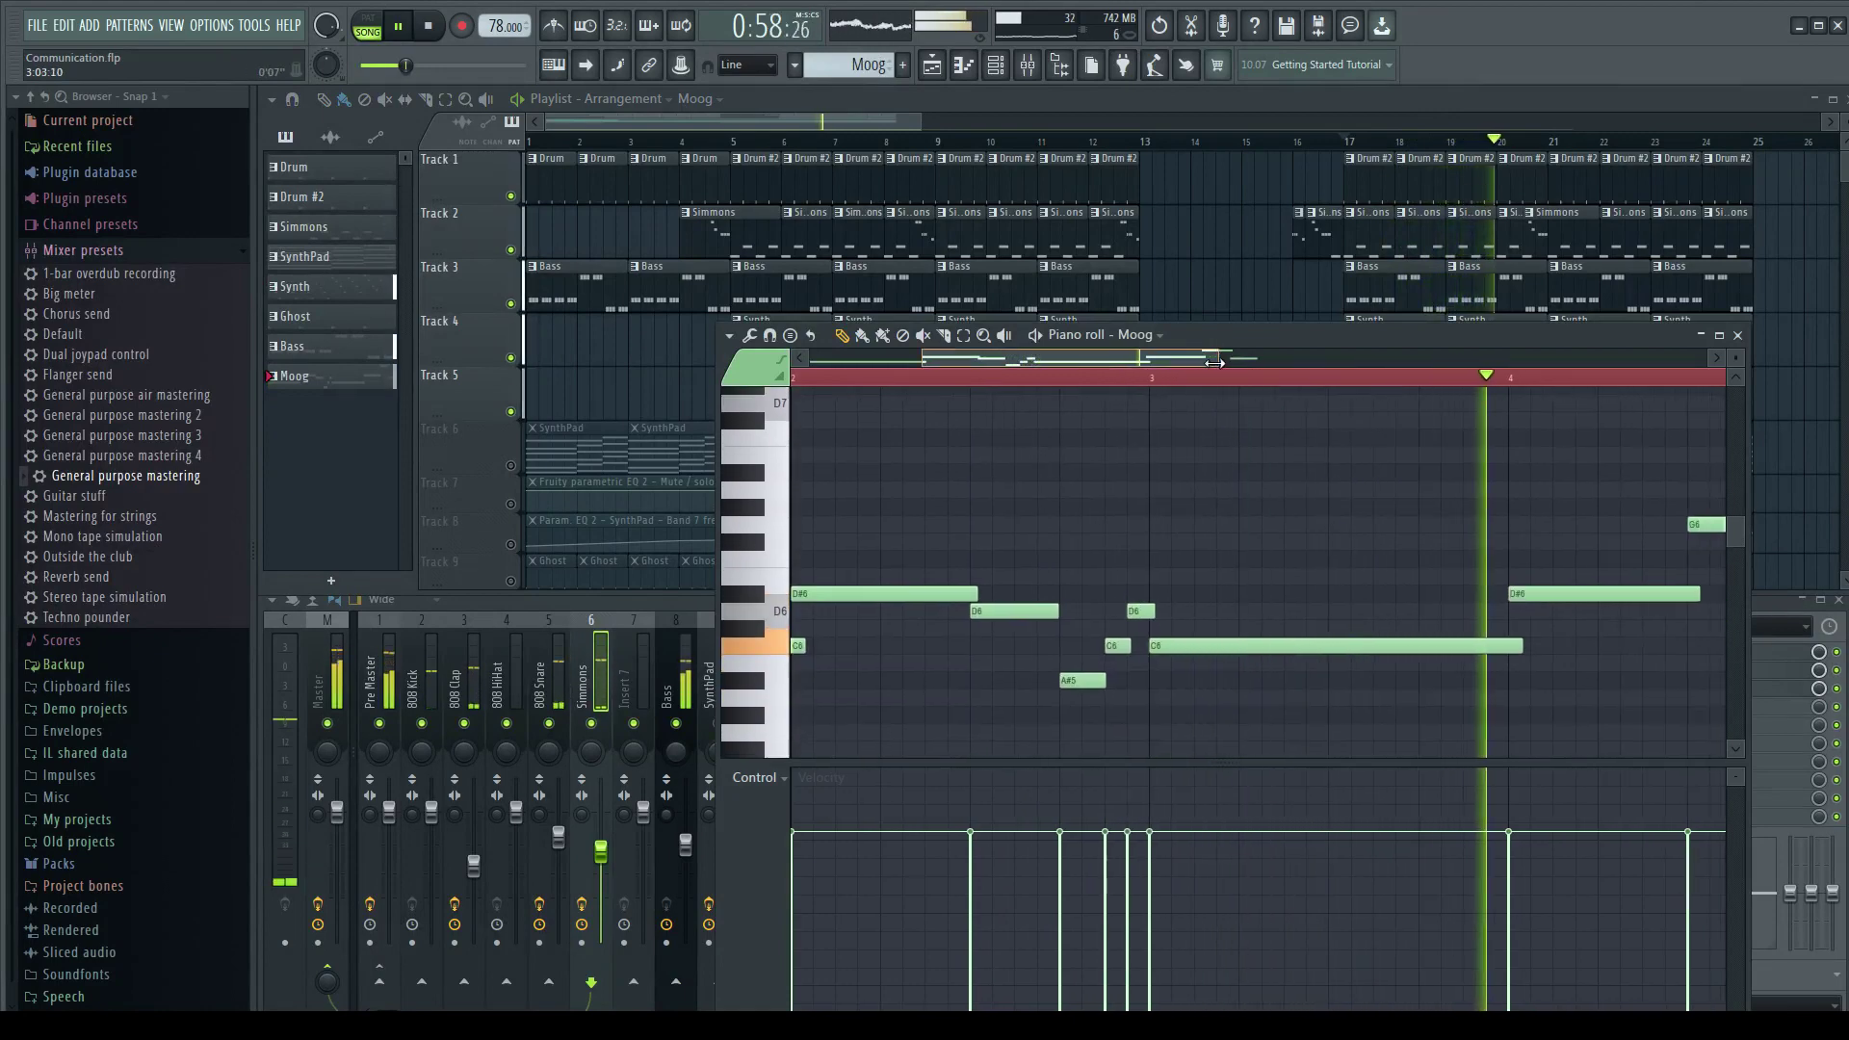
left_click_drag(1203, 363, 1376, 363)
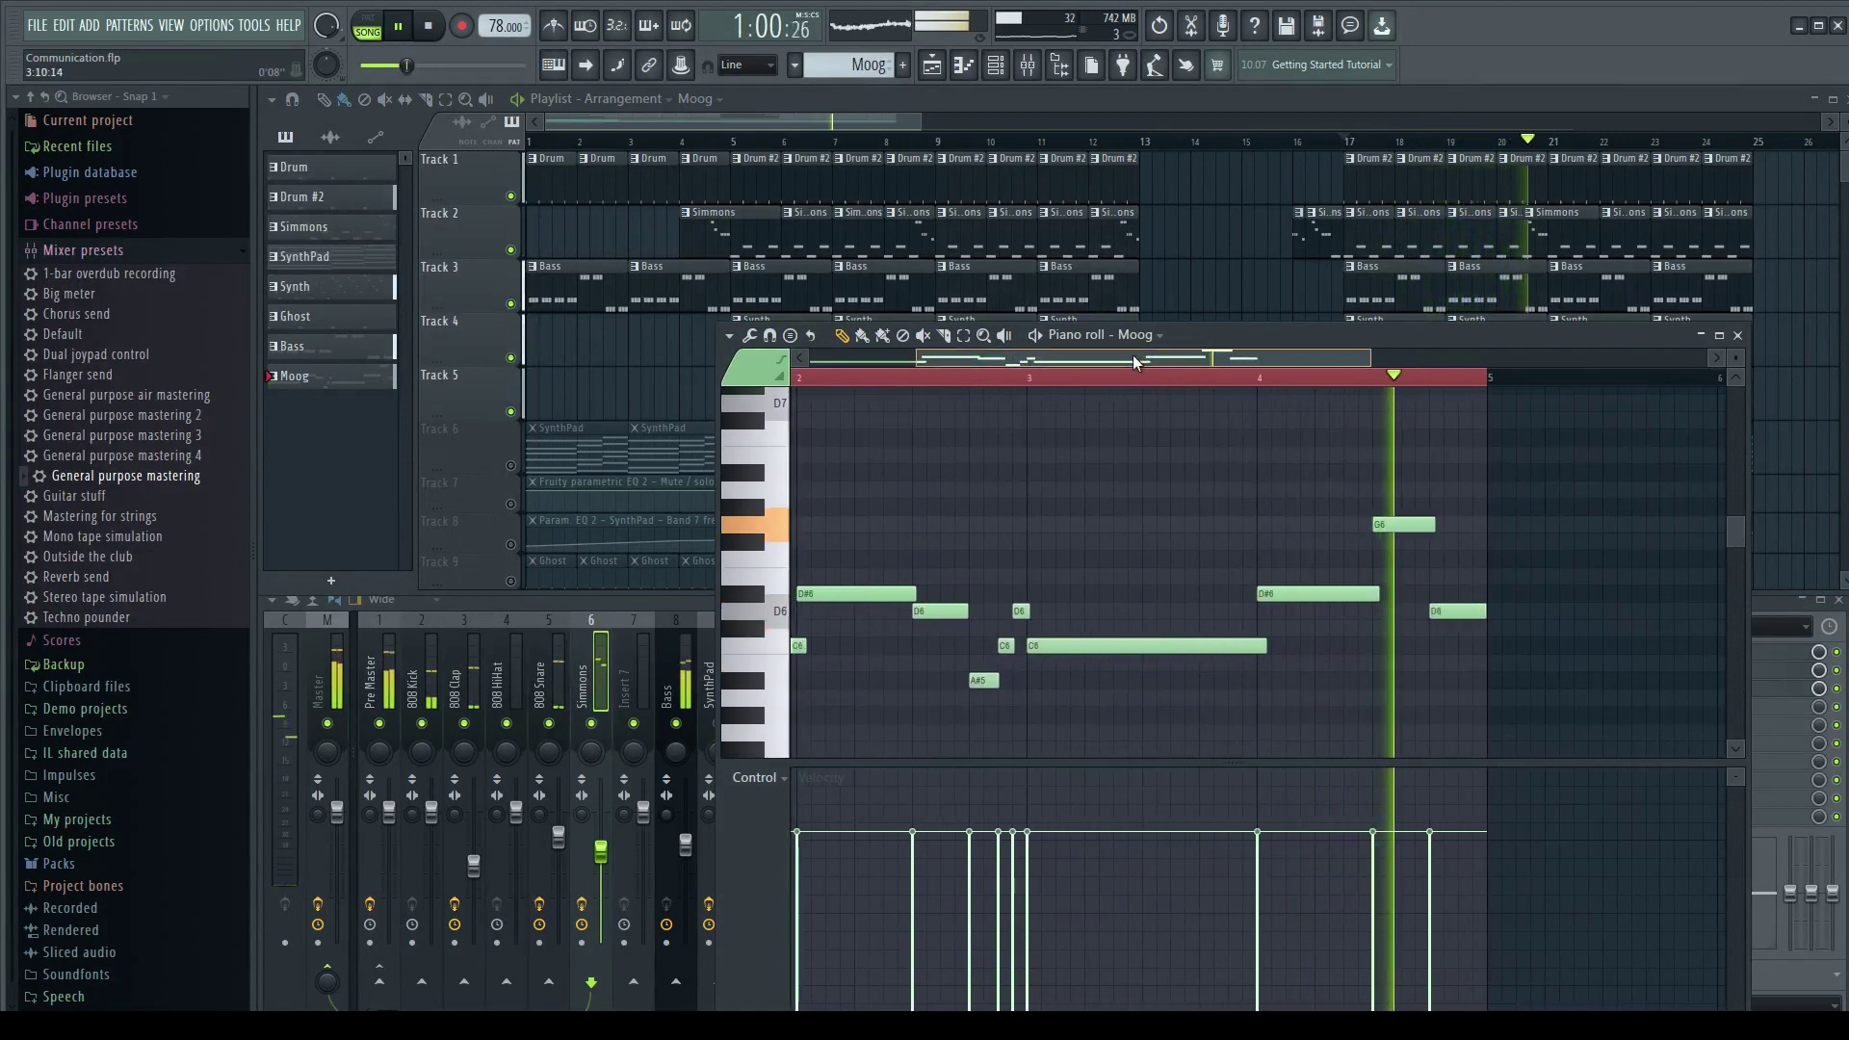
left_click_drag(1148, 364, 1059, 357)
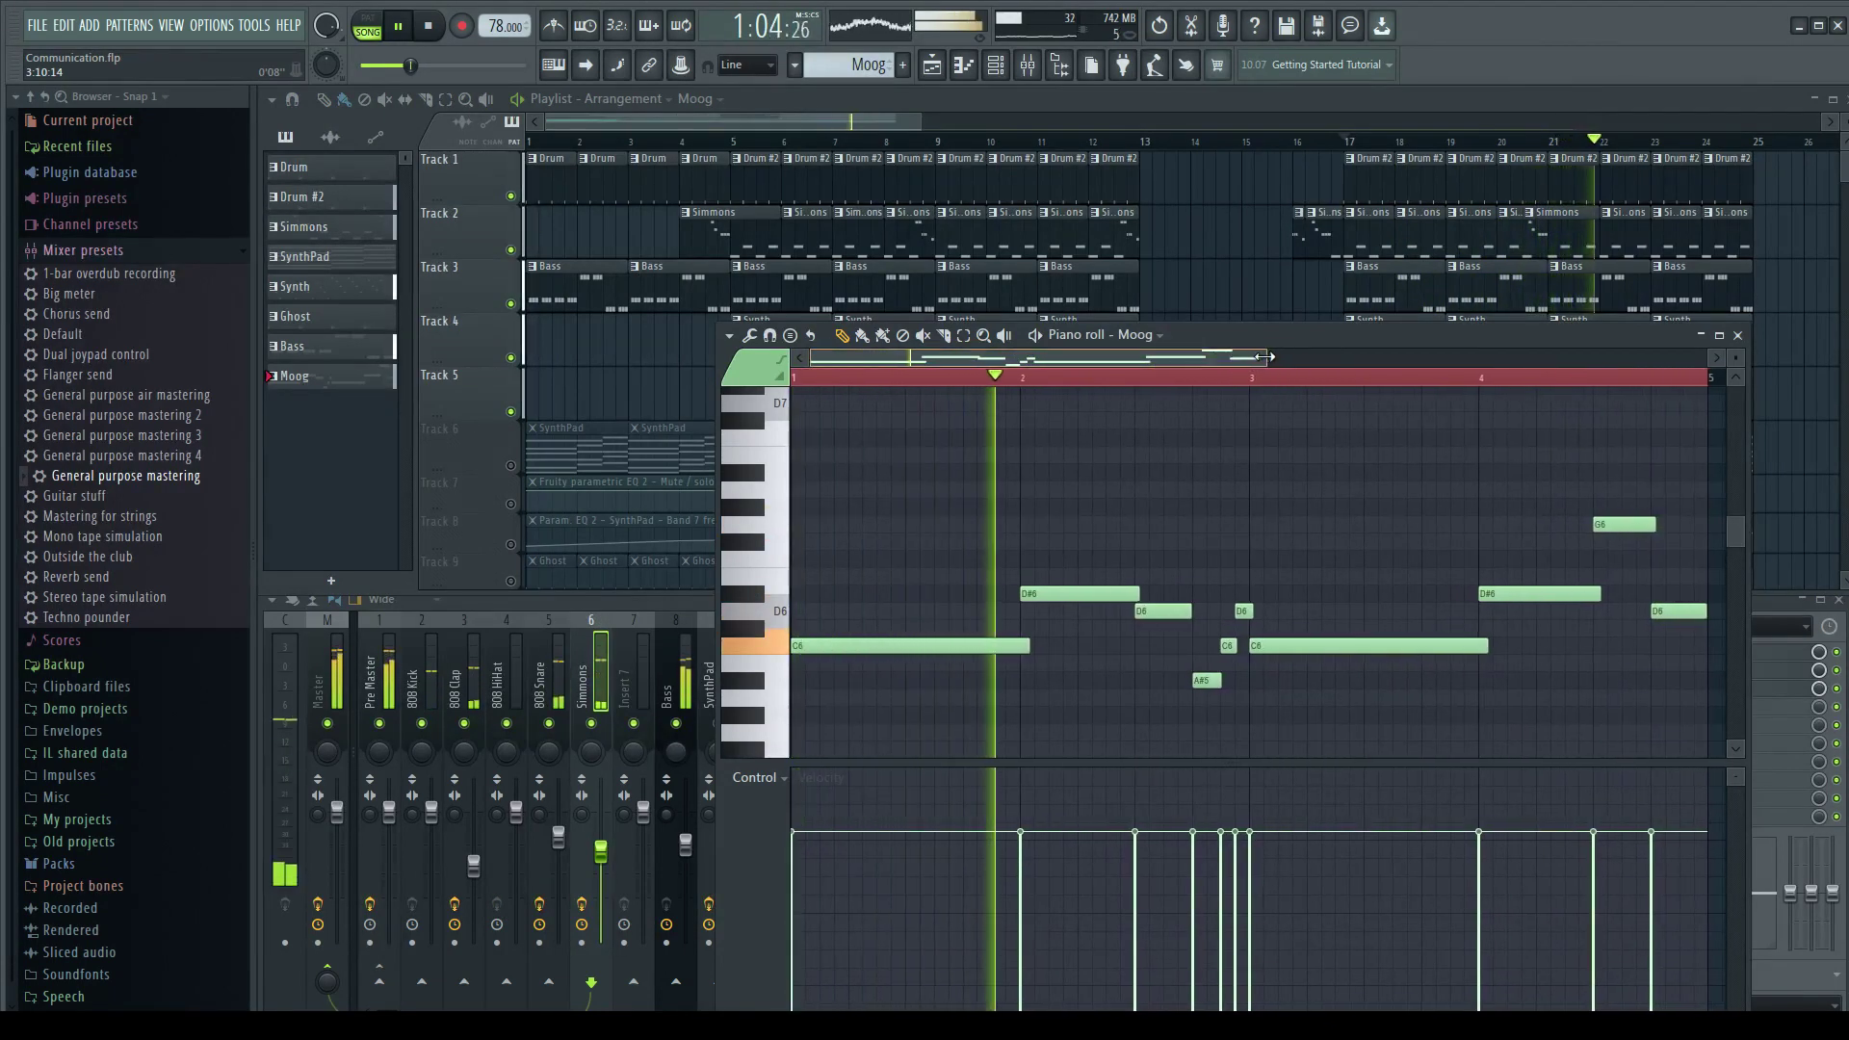
left_click_drag(1264, 356, 1382, 357)
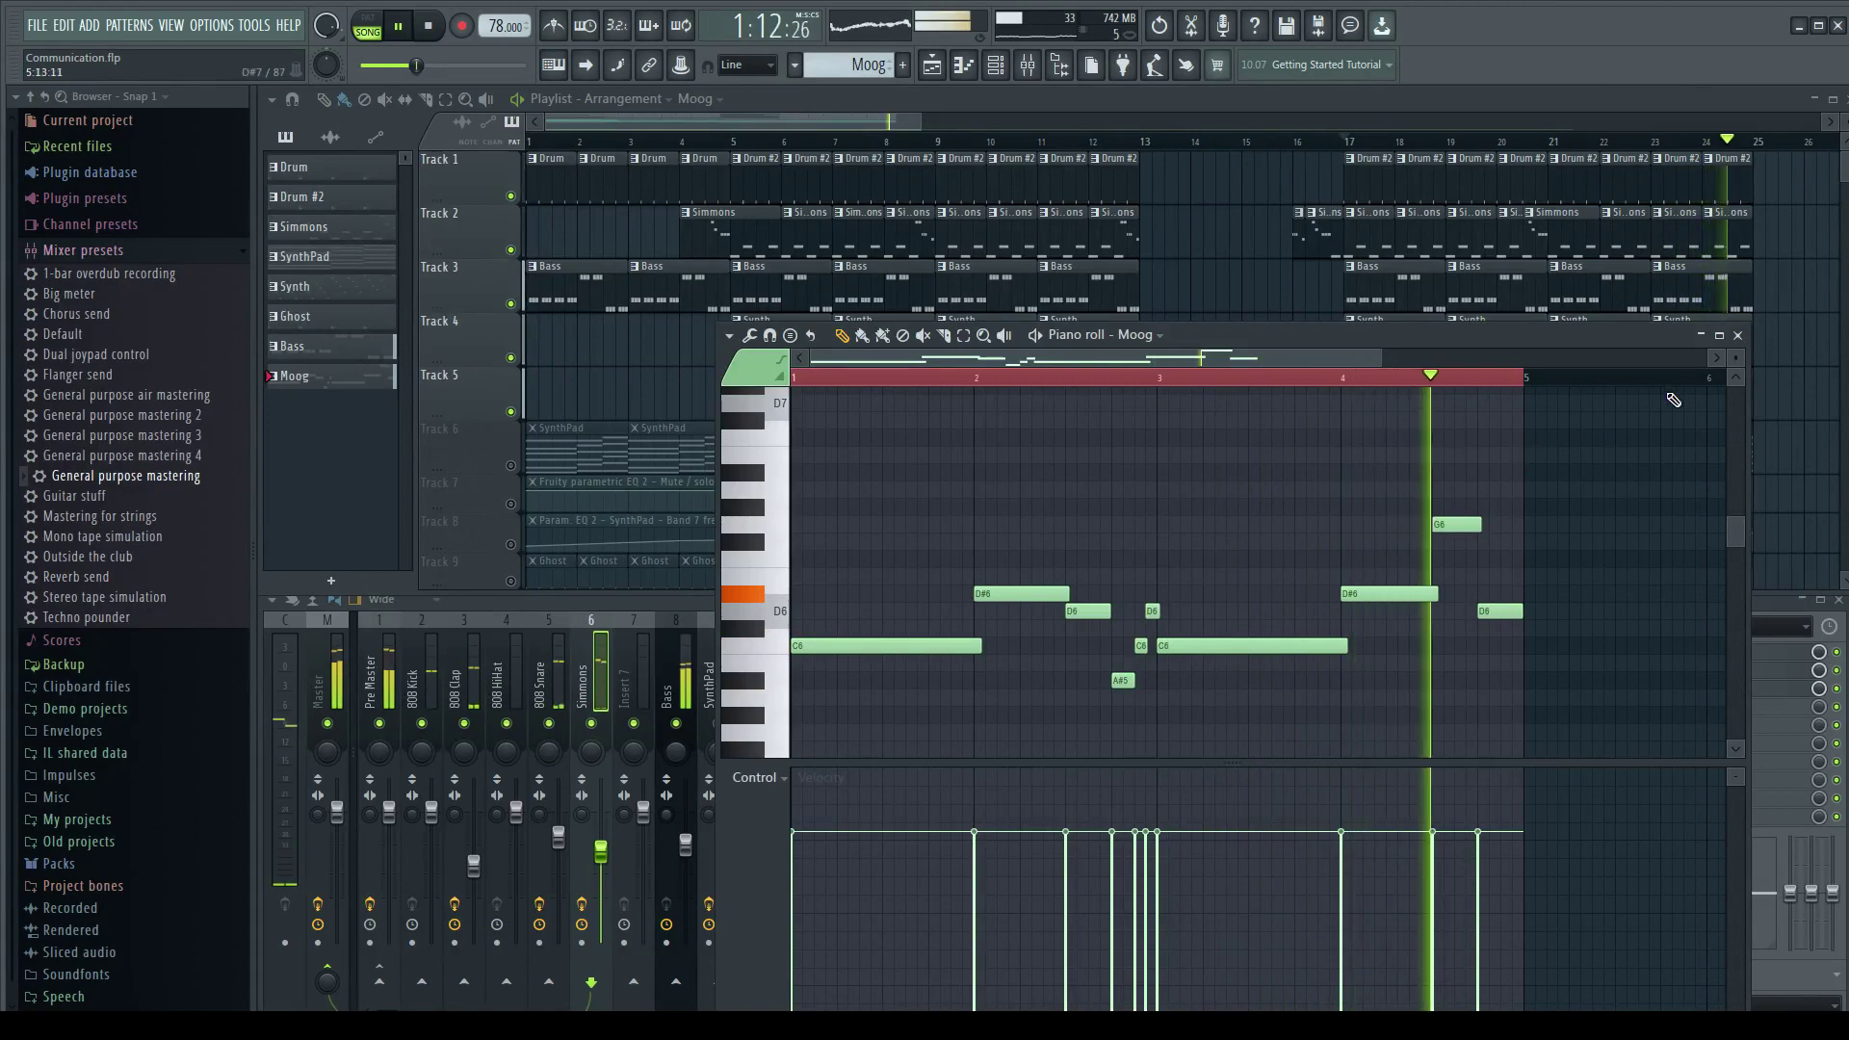
key("space")
left_click(1737, 335)
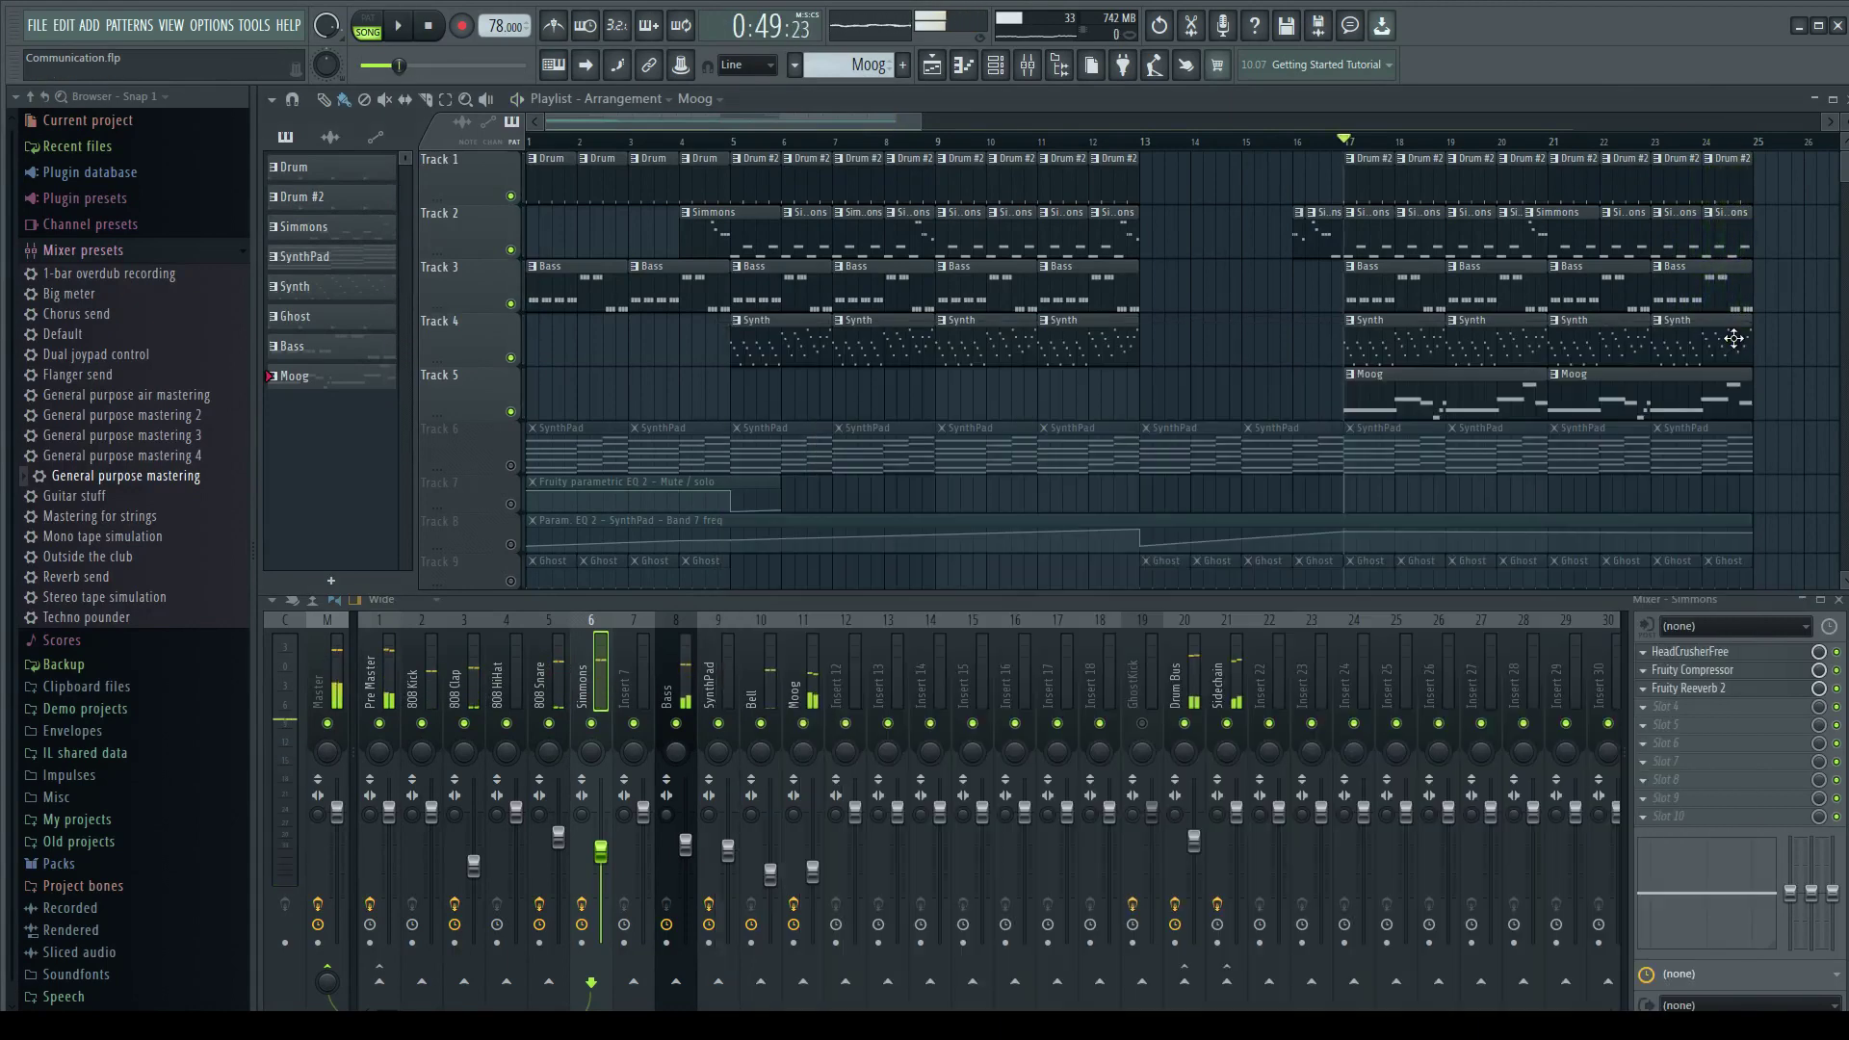
Unmute playlist Track 6 and play the song from the beginning with the SynthPad pattern selected.
left_click(526, 468)
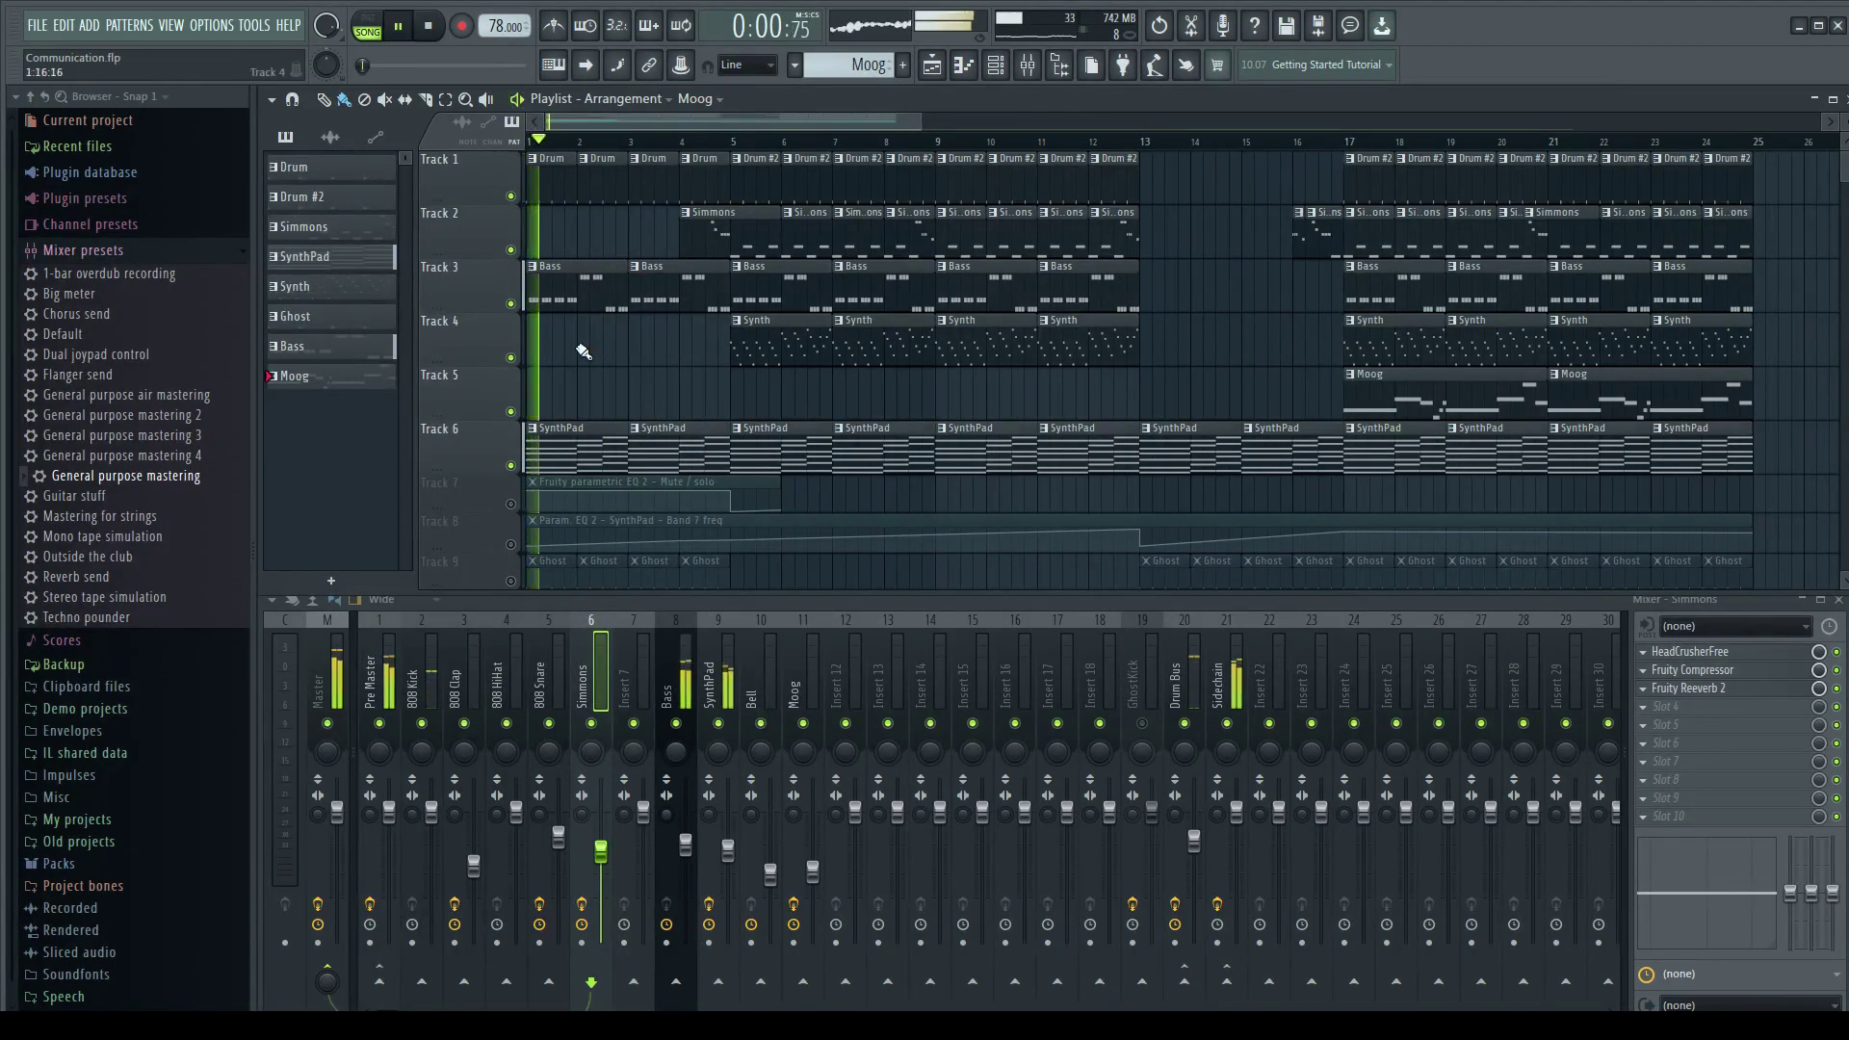
left_click(541, 459)
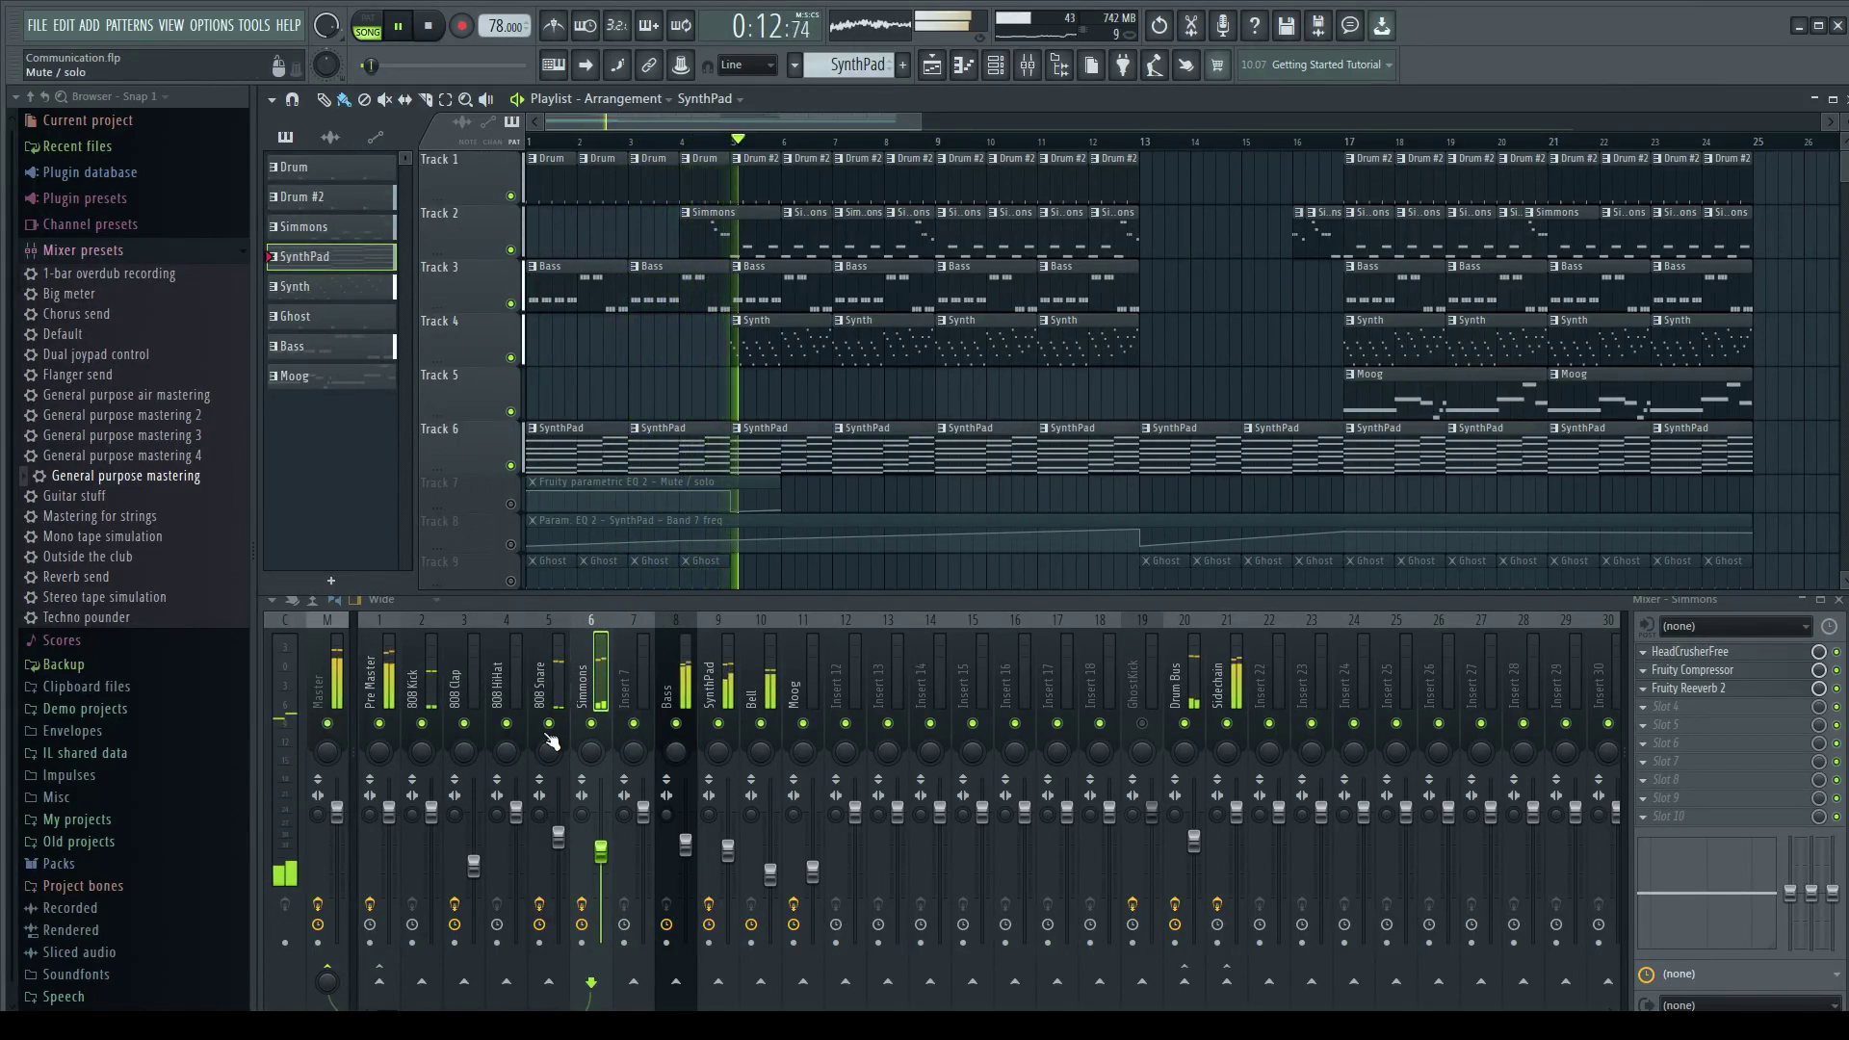
Stop playback and open the Fruity parametric EQ 2 on the Pre Master mixer track.
left_click(372, 701)
key("space")
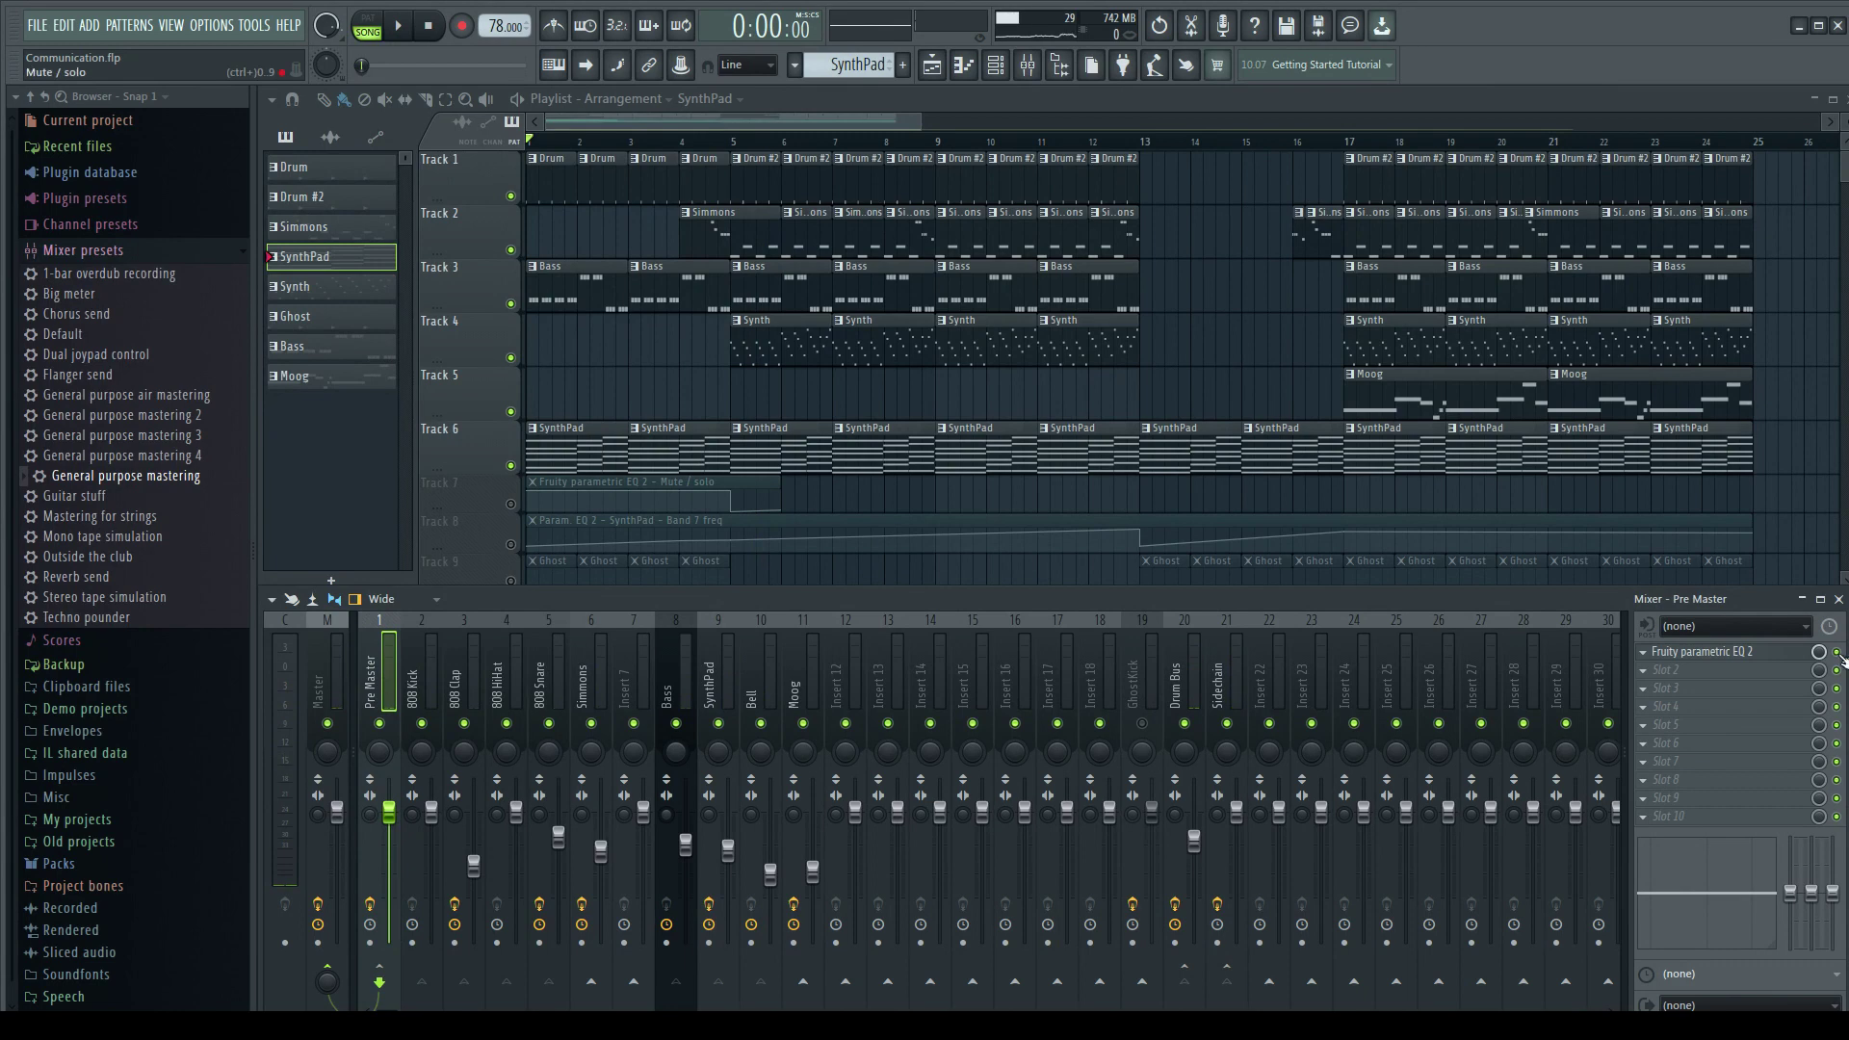
left_click(1780, 657)
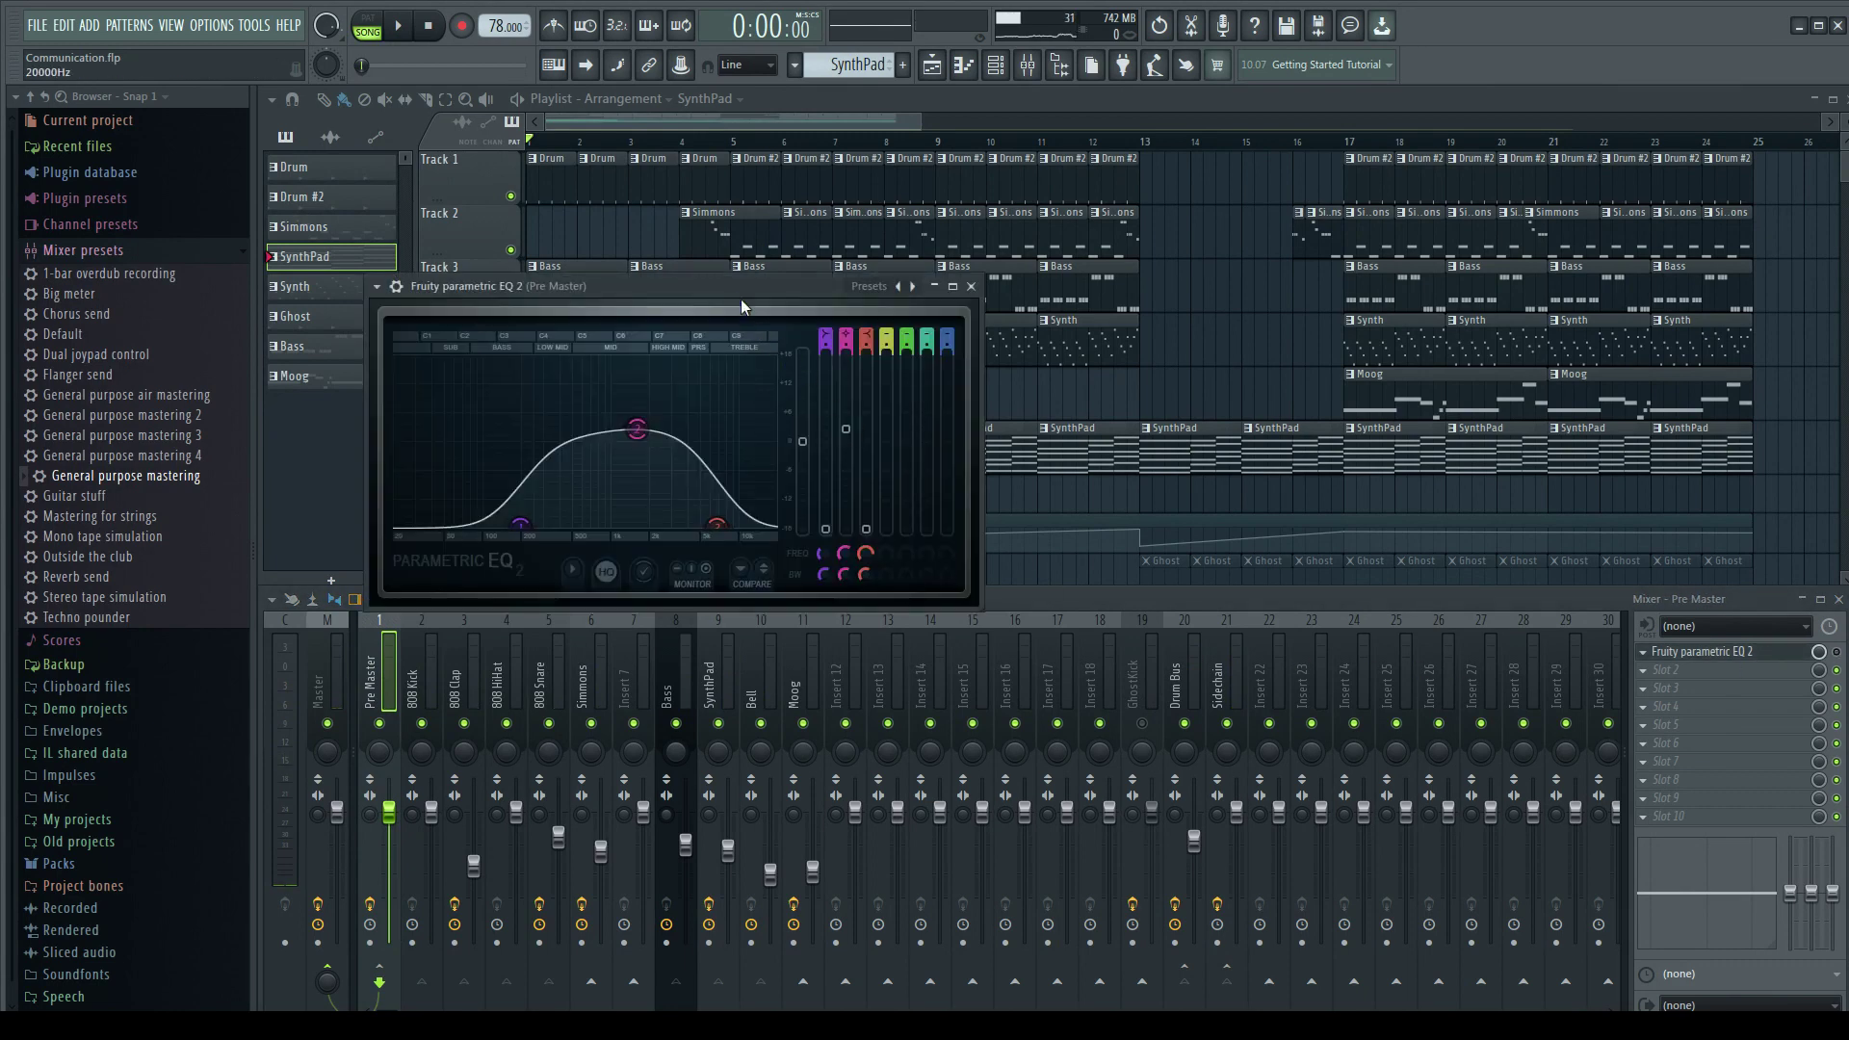
Unmute playlist Track 7, play the song with the Pre Master Fruity parametric EQ 2 in view, then close it and stop playback.
left_click_drag(724, 290, 1125, 193)
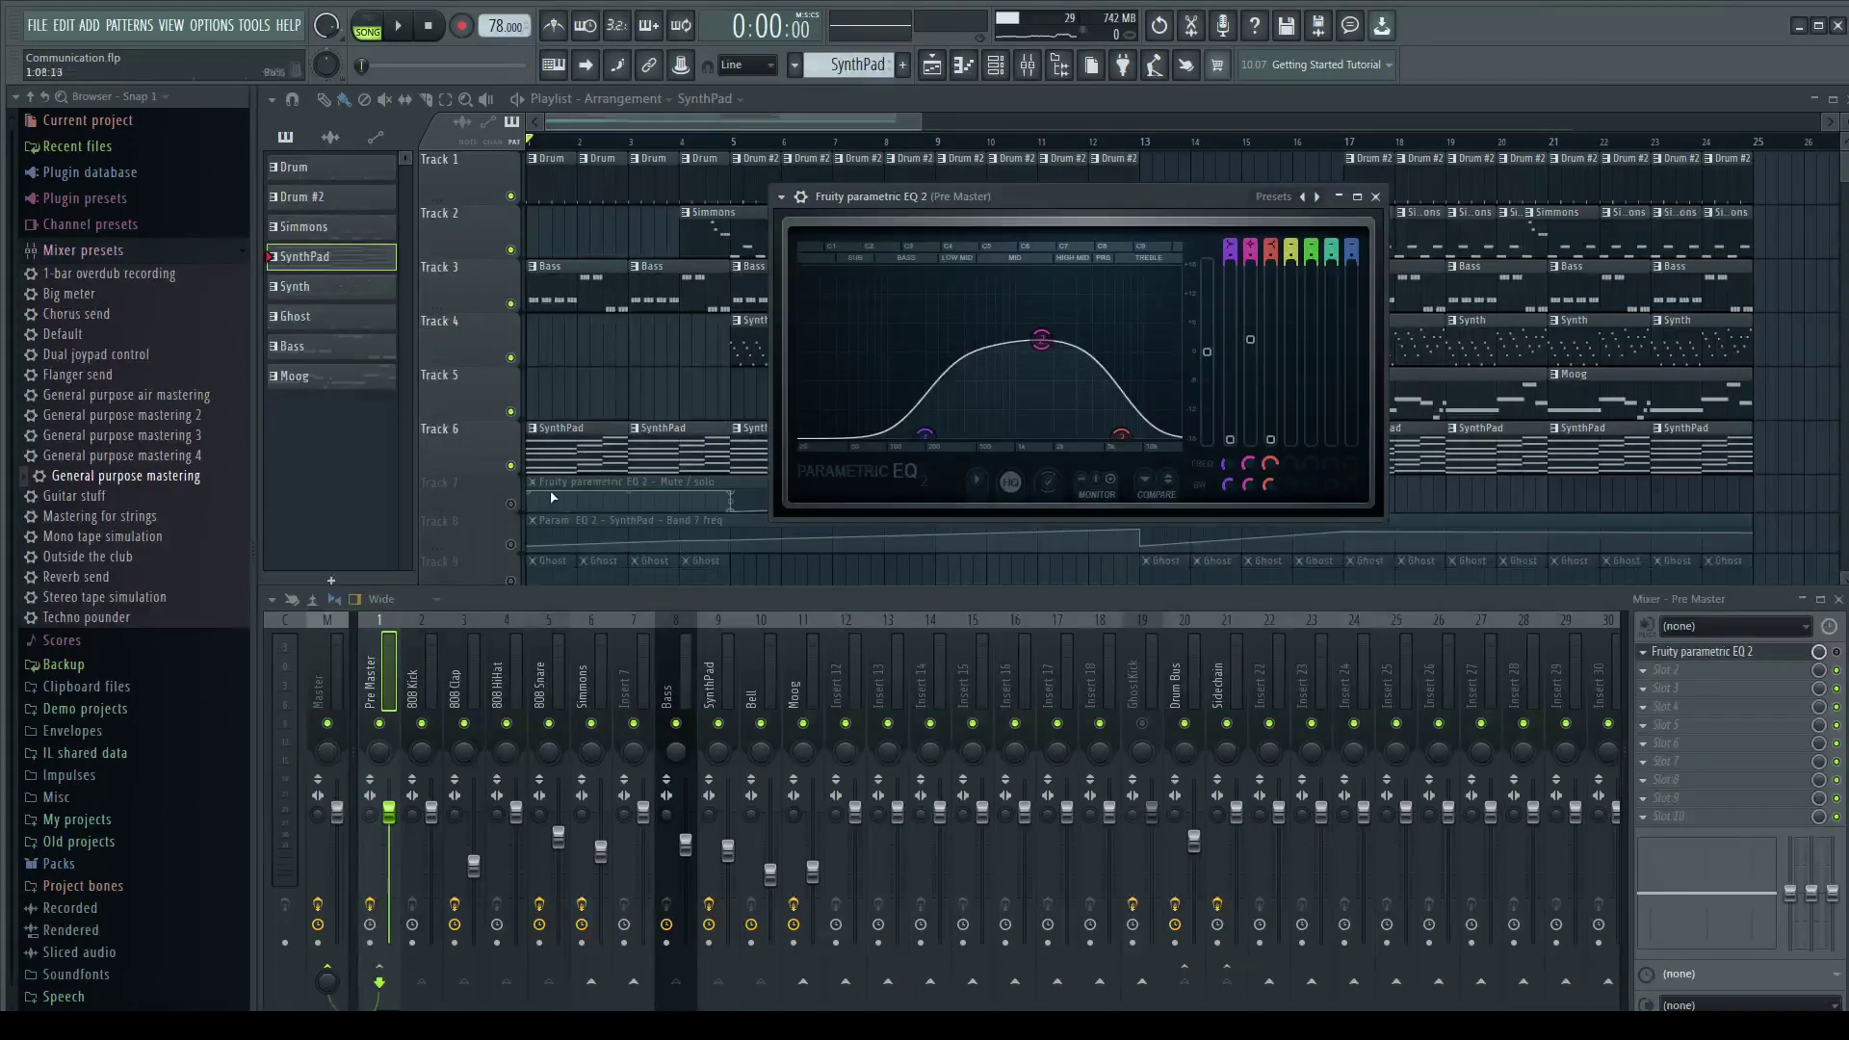
left_click(533, 524)
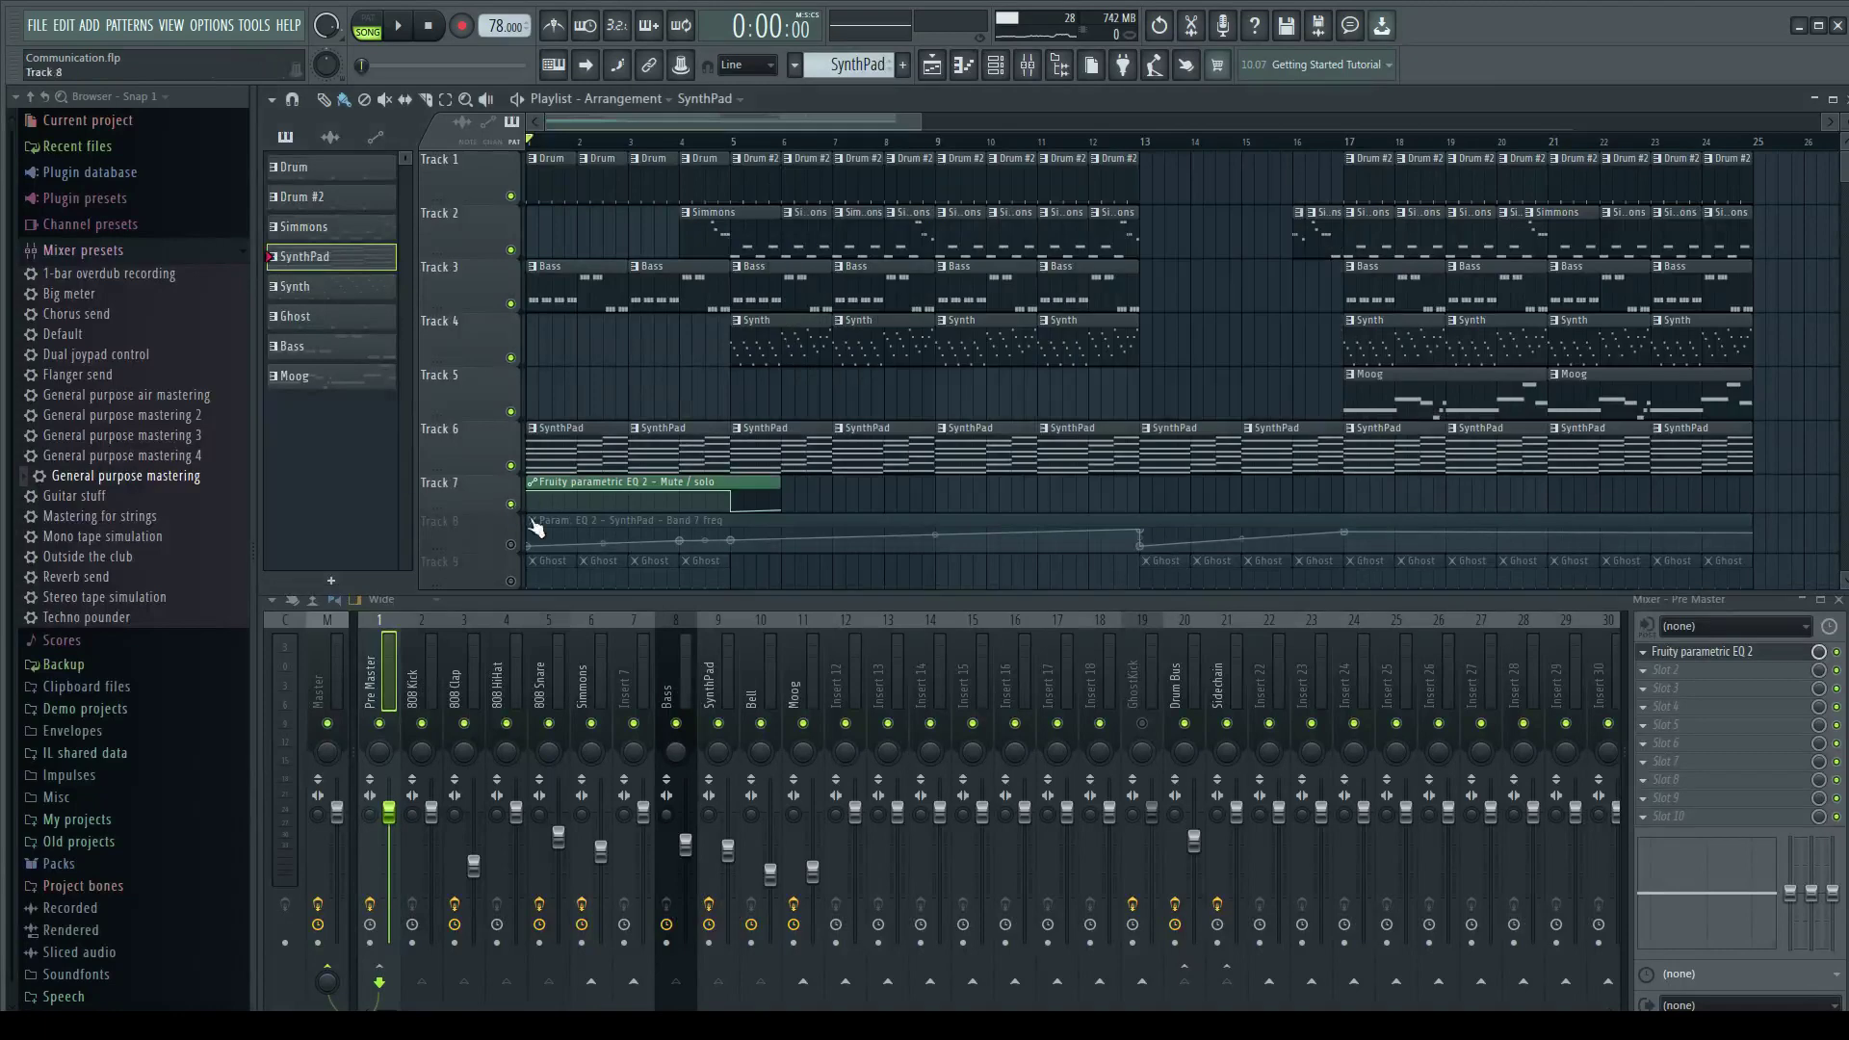
left_click(1675, 654)
key("space")
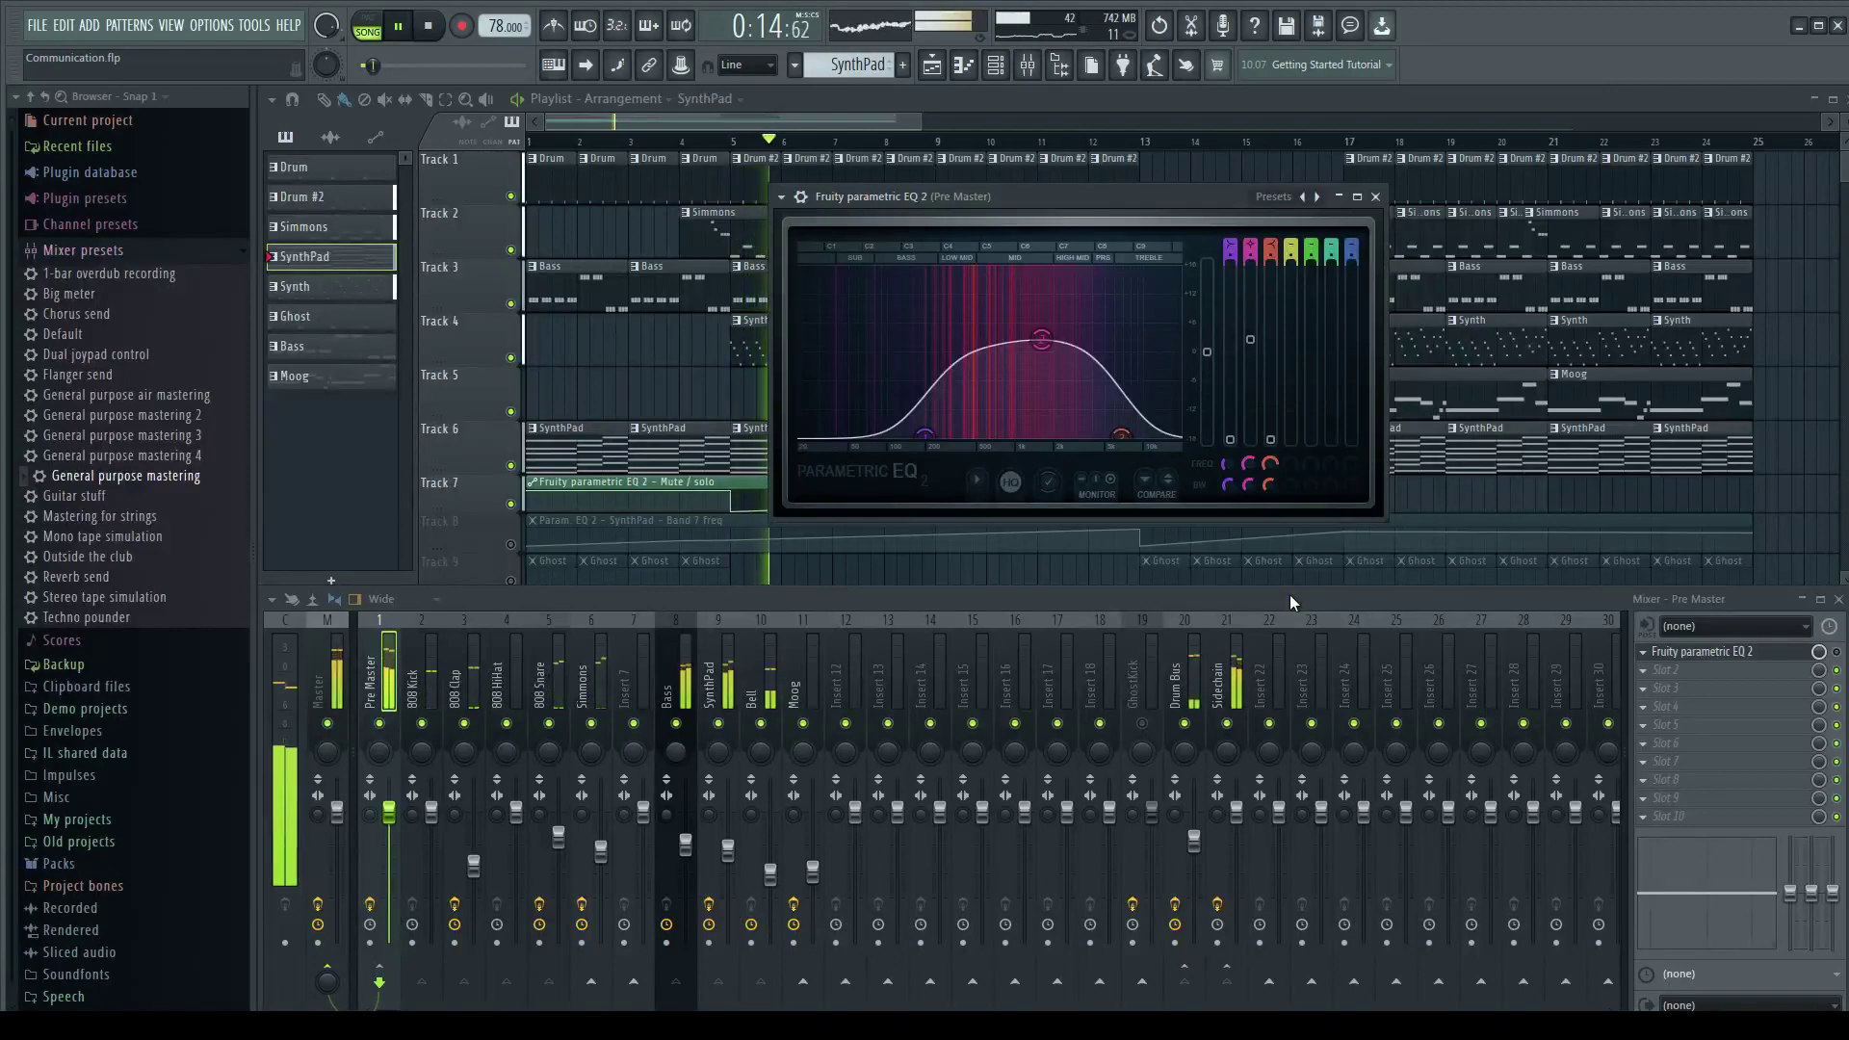
left_click(1376, 198)
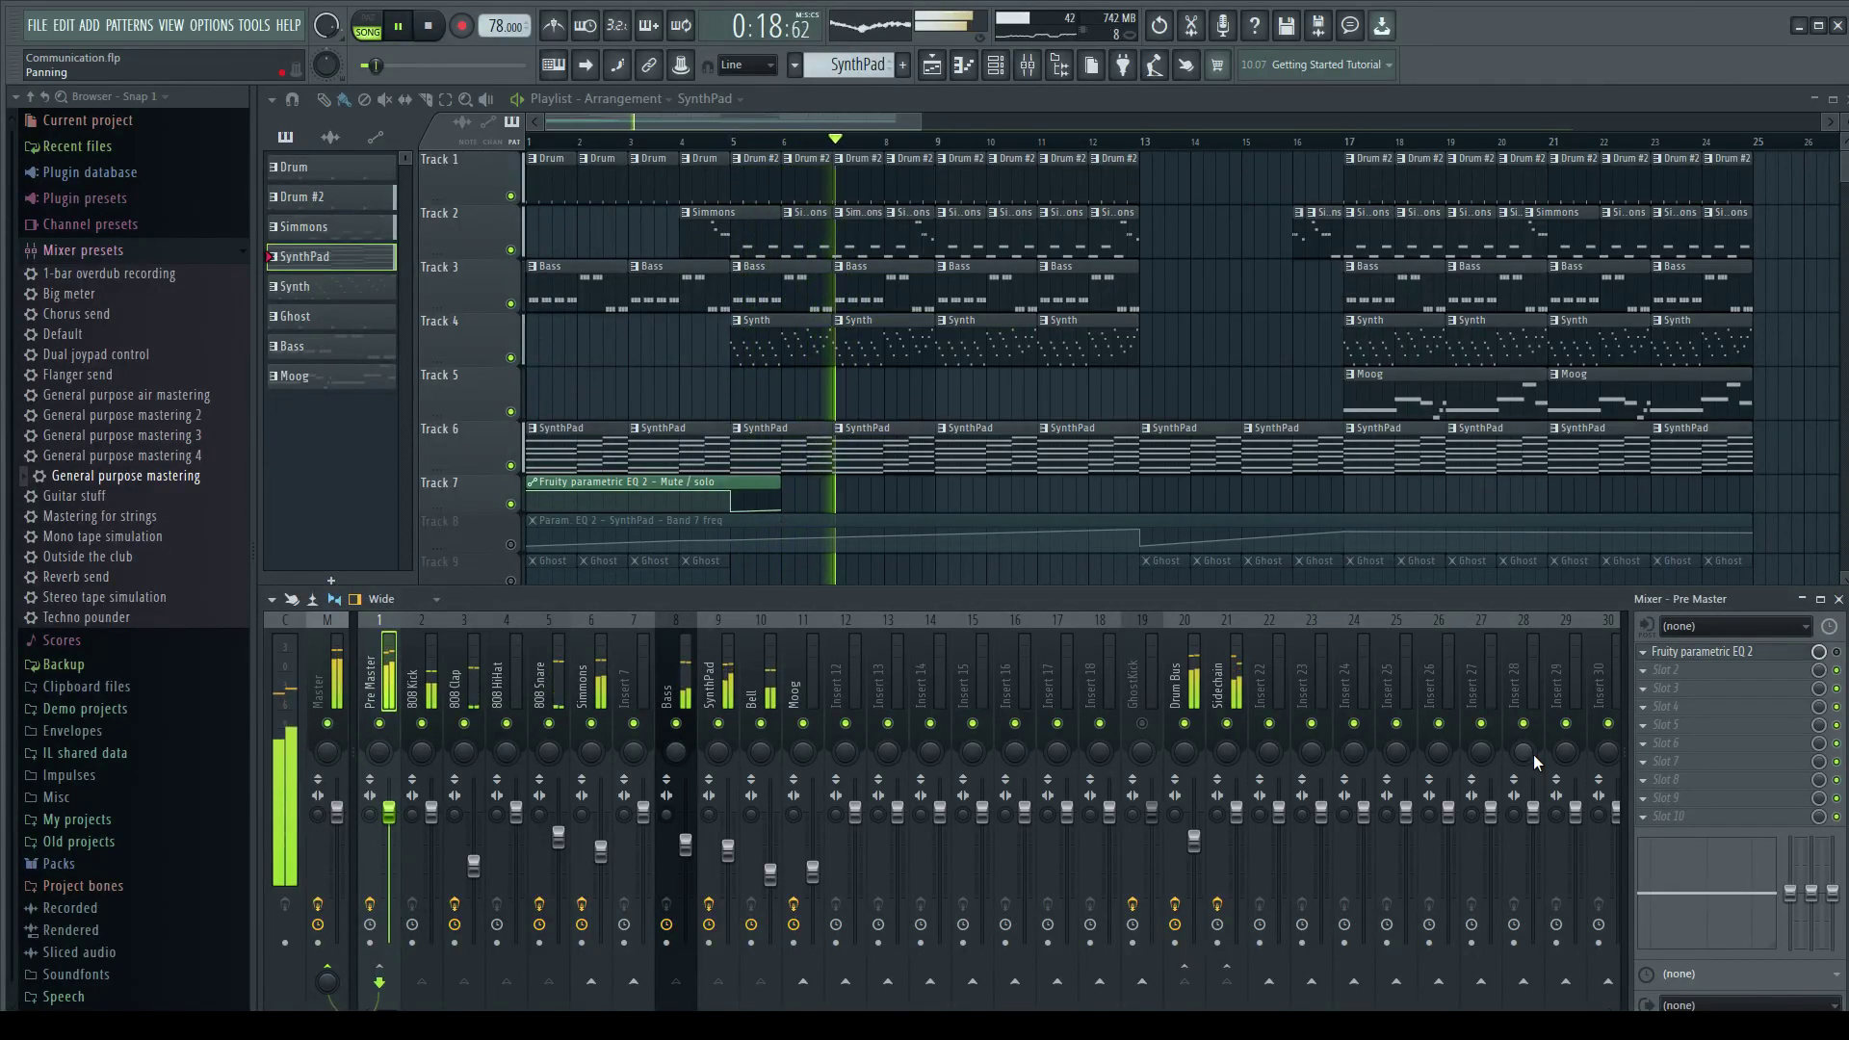
key("space")
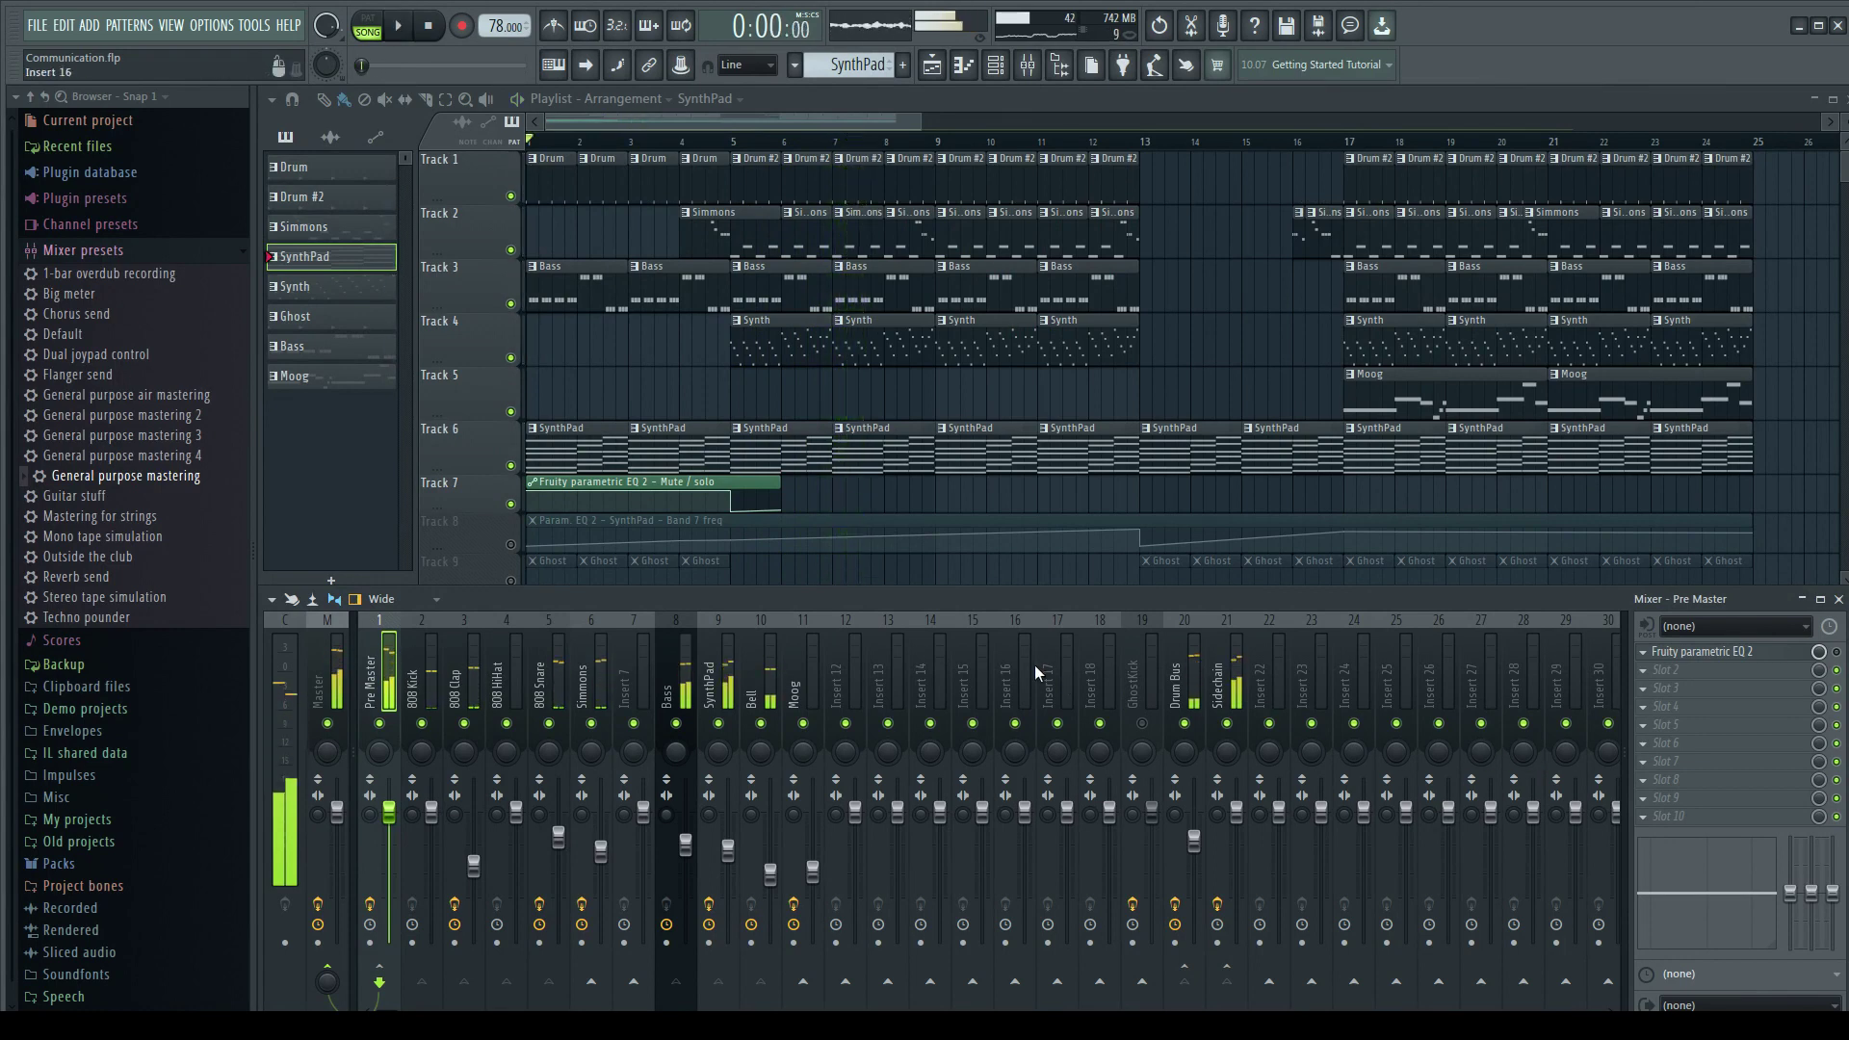
Unmute playlist Track 8 and briefly play the song with its SynthPad Band 7 frequency automation clip selected.
left_click(511, 546)
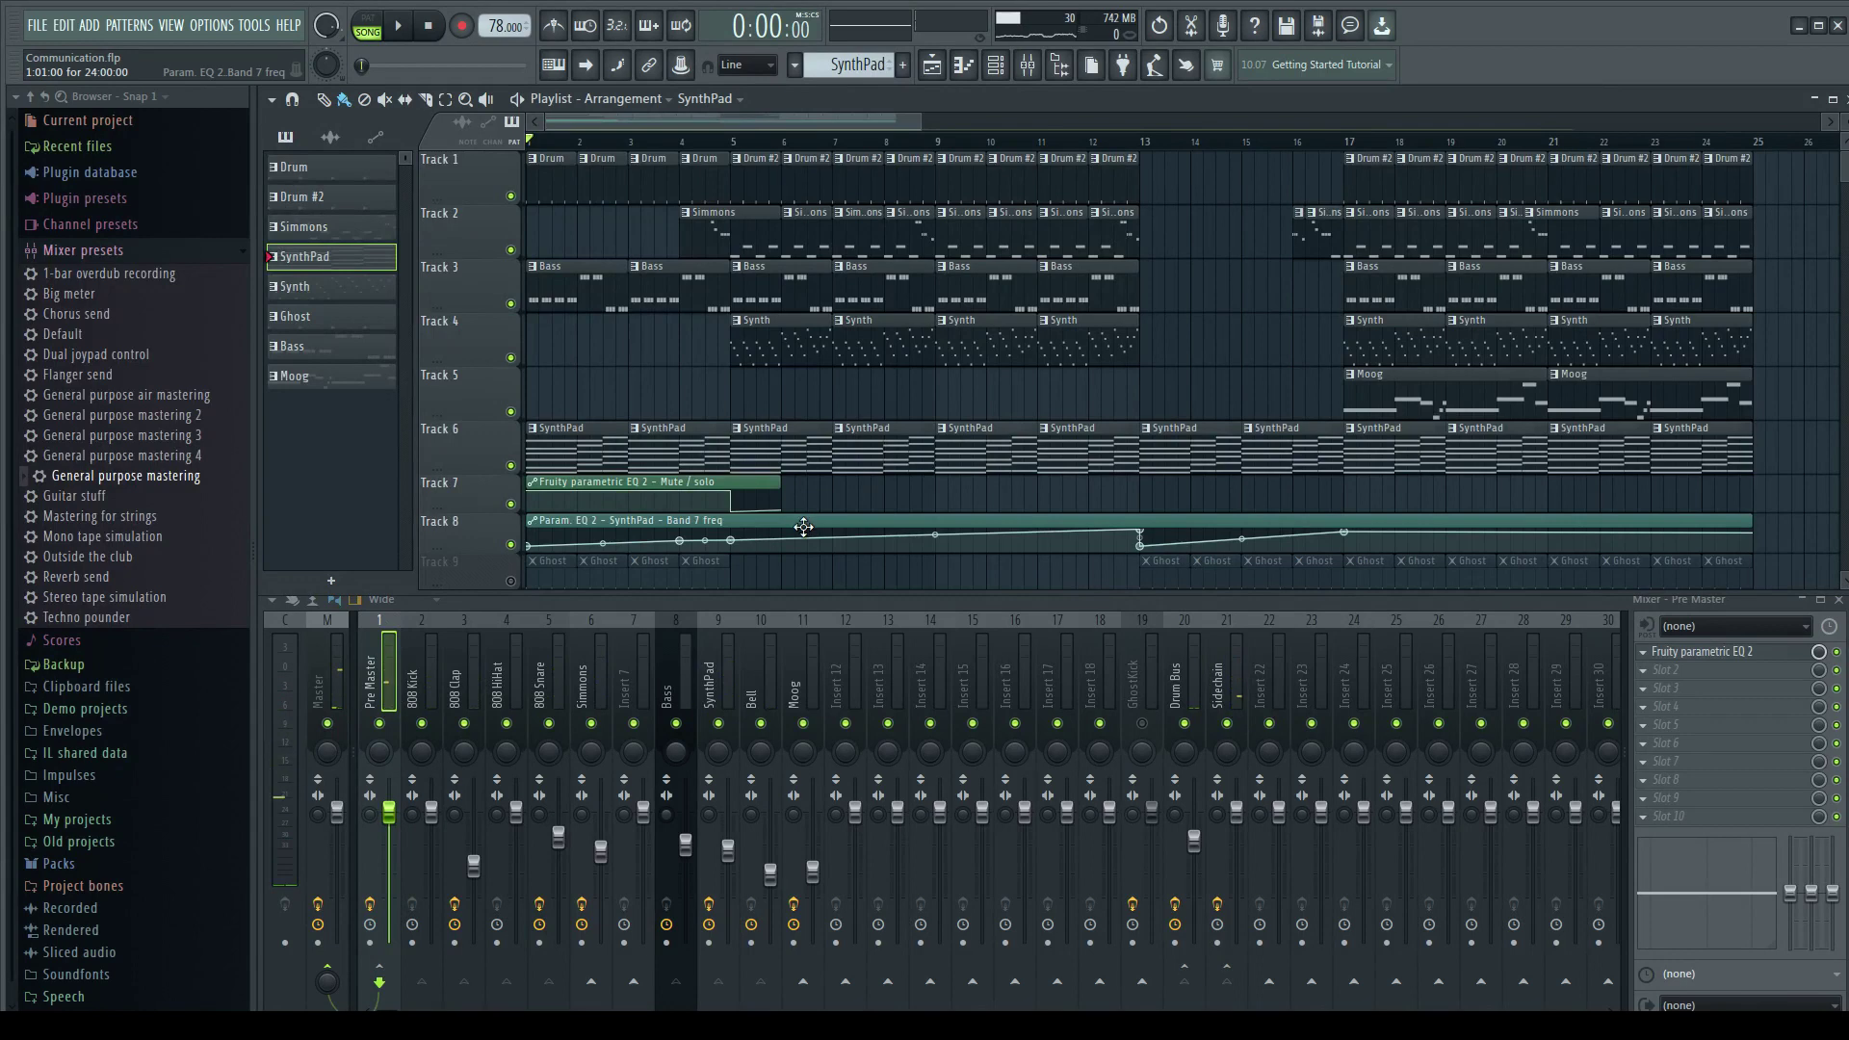
left_click(626, 661)
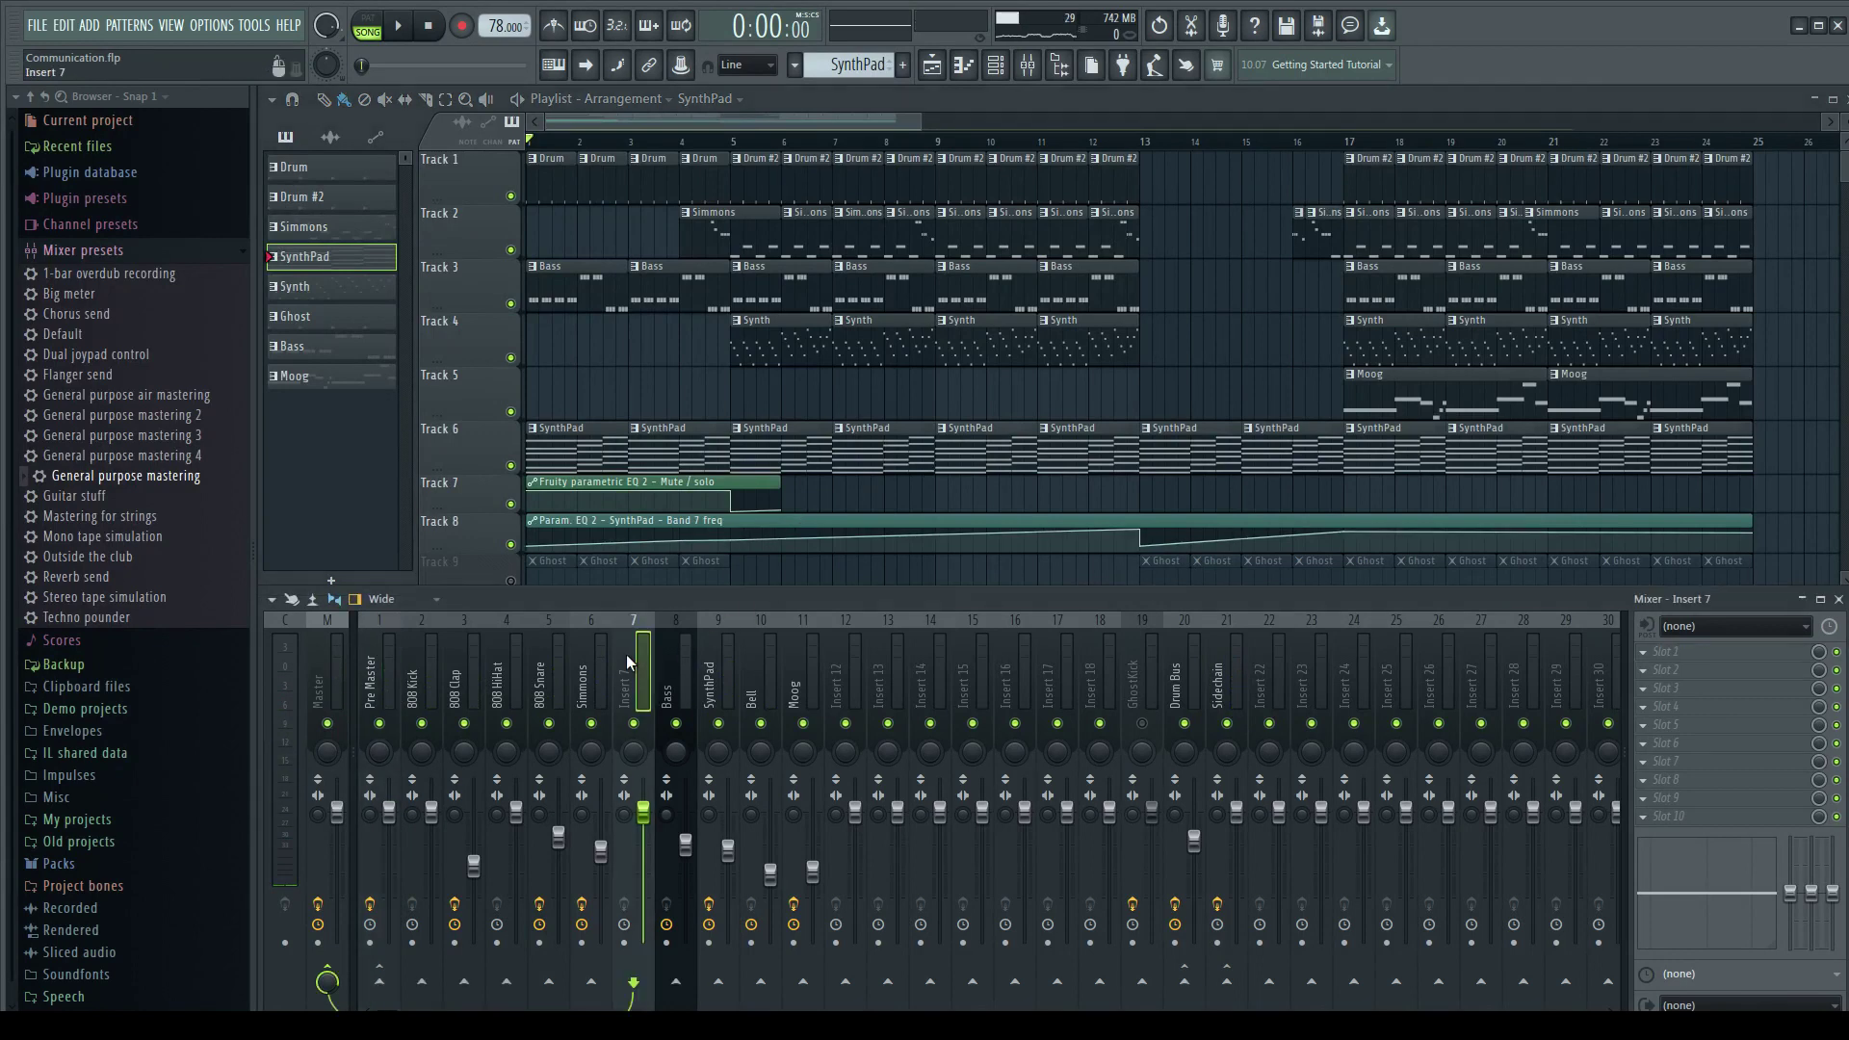
left_click(692, 523)
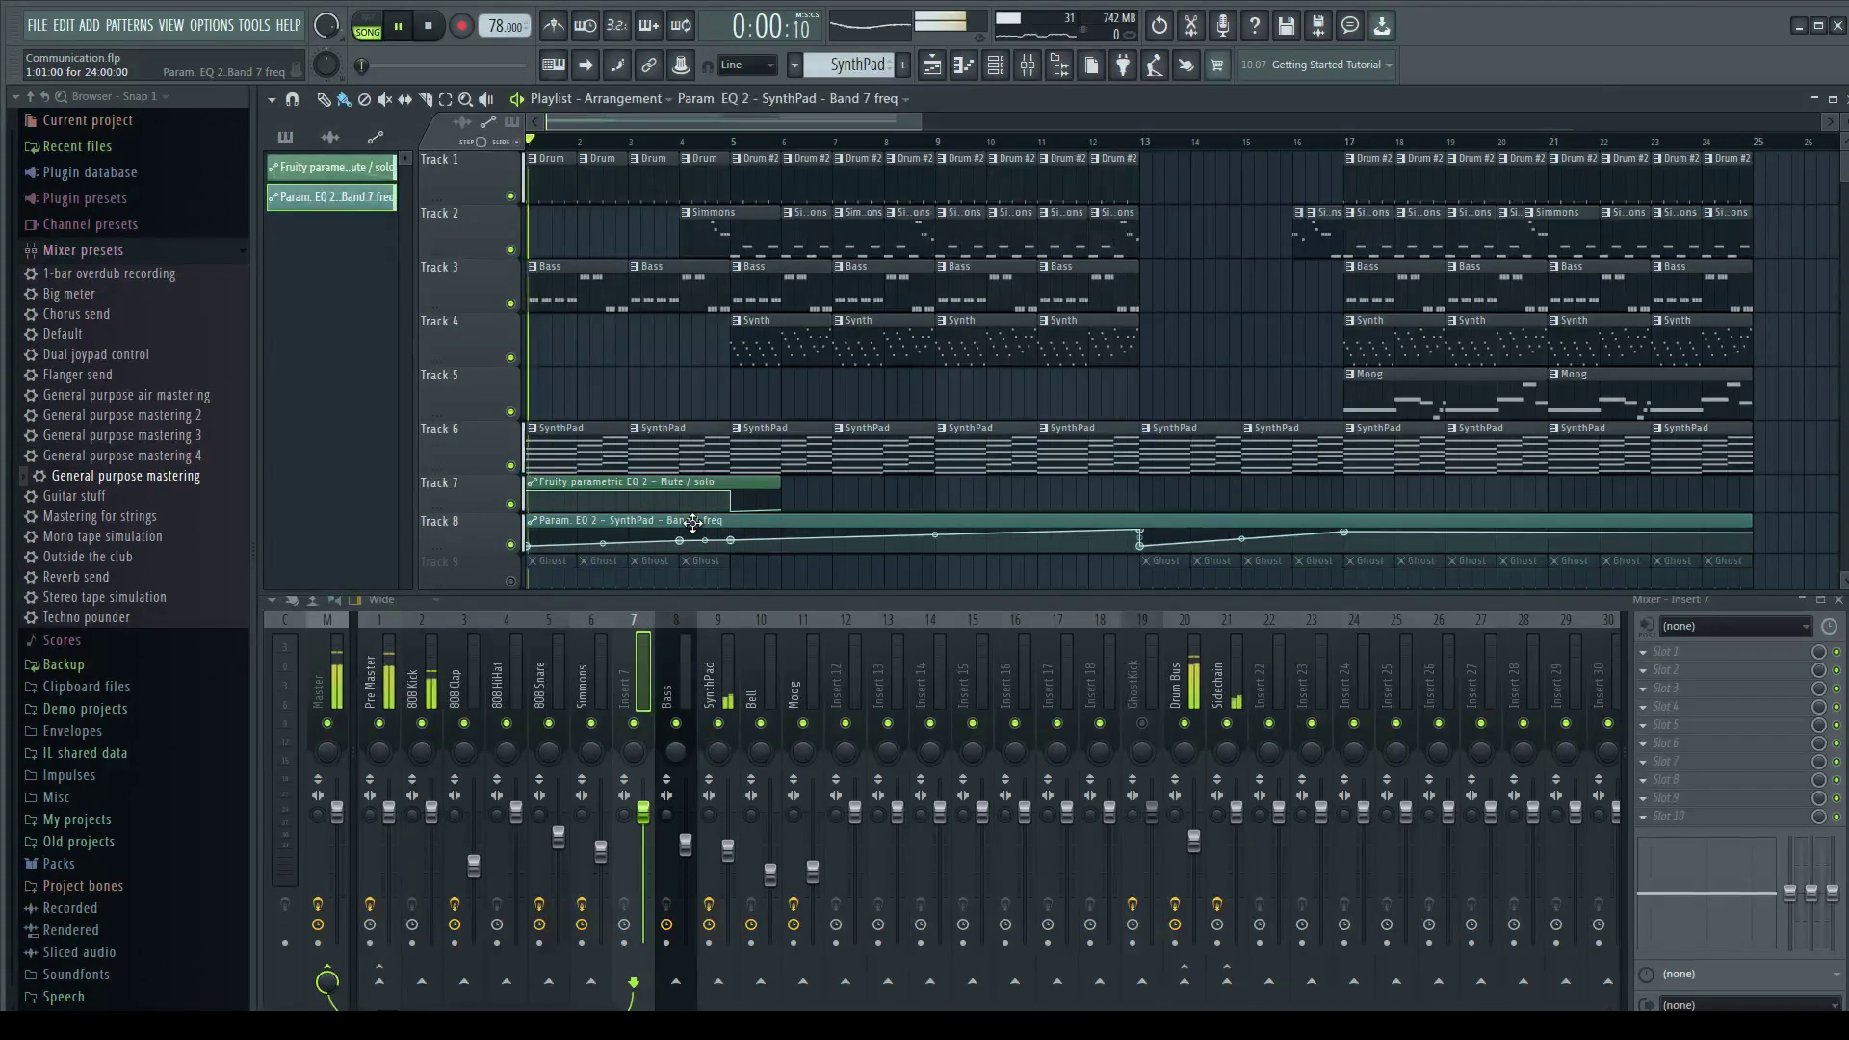
key("space")
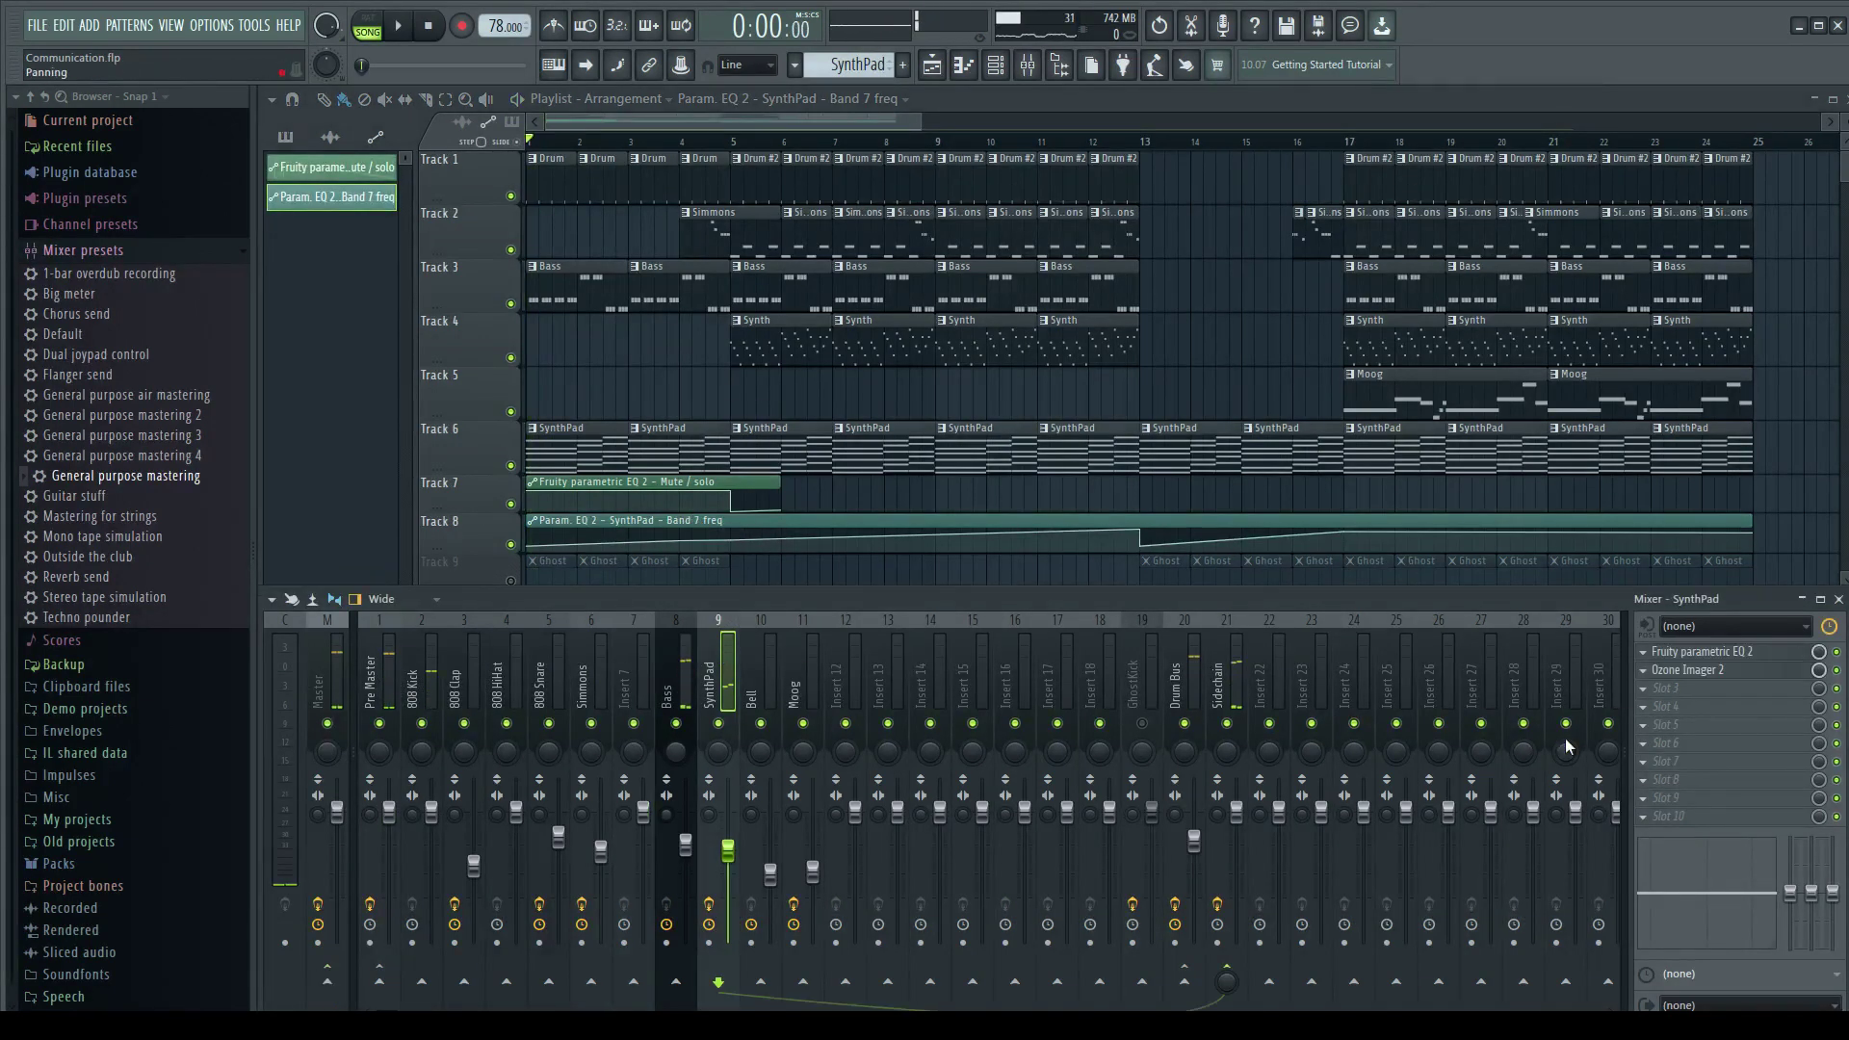
Open Fruity parametric EQ 2 on the SynthPad mixer track and play the song past bar 13 to examine the filter automation.
left_click(1704, 652)
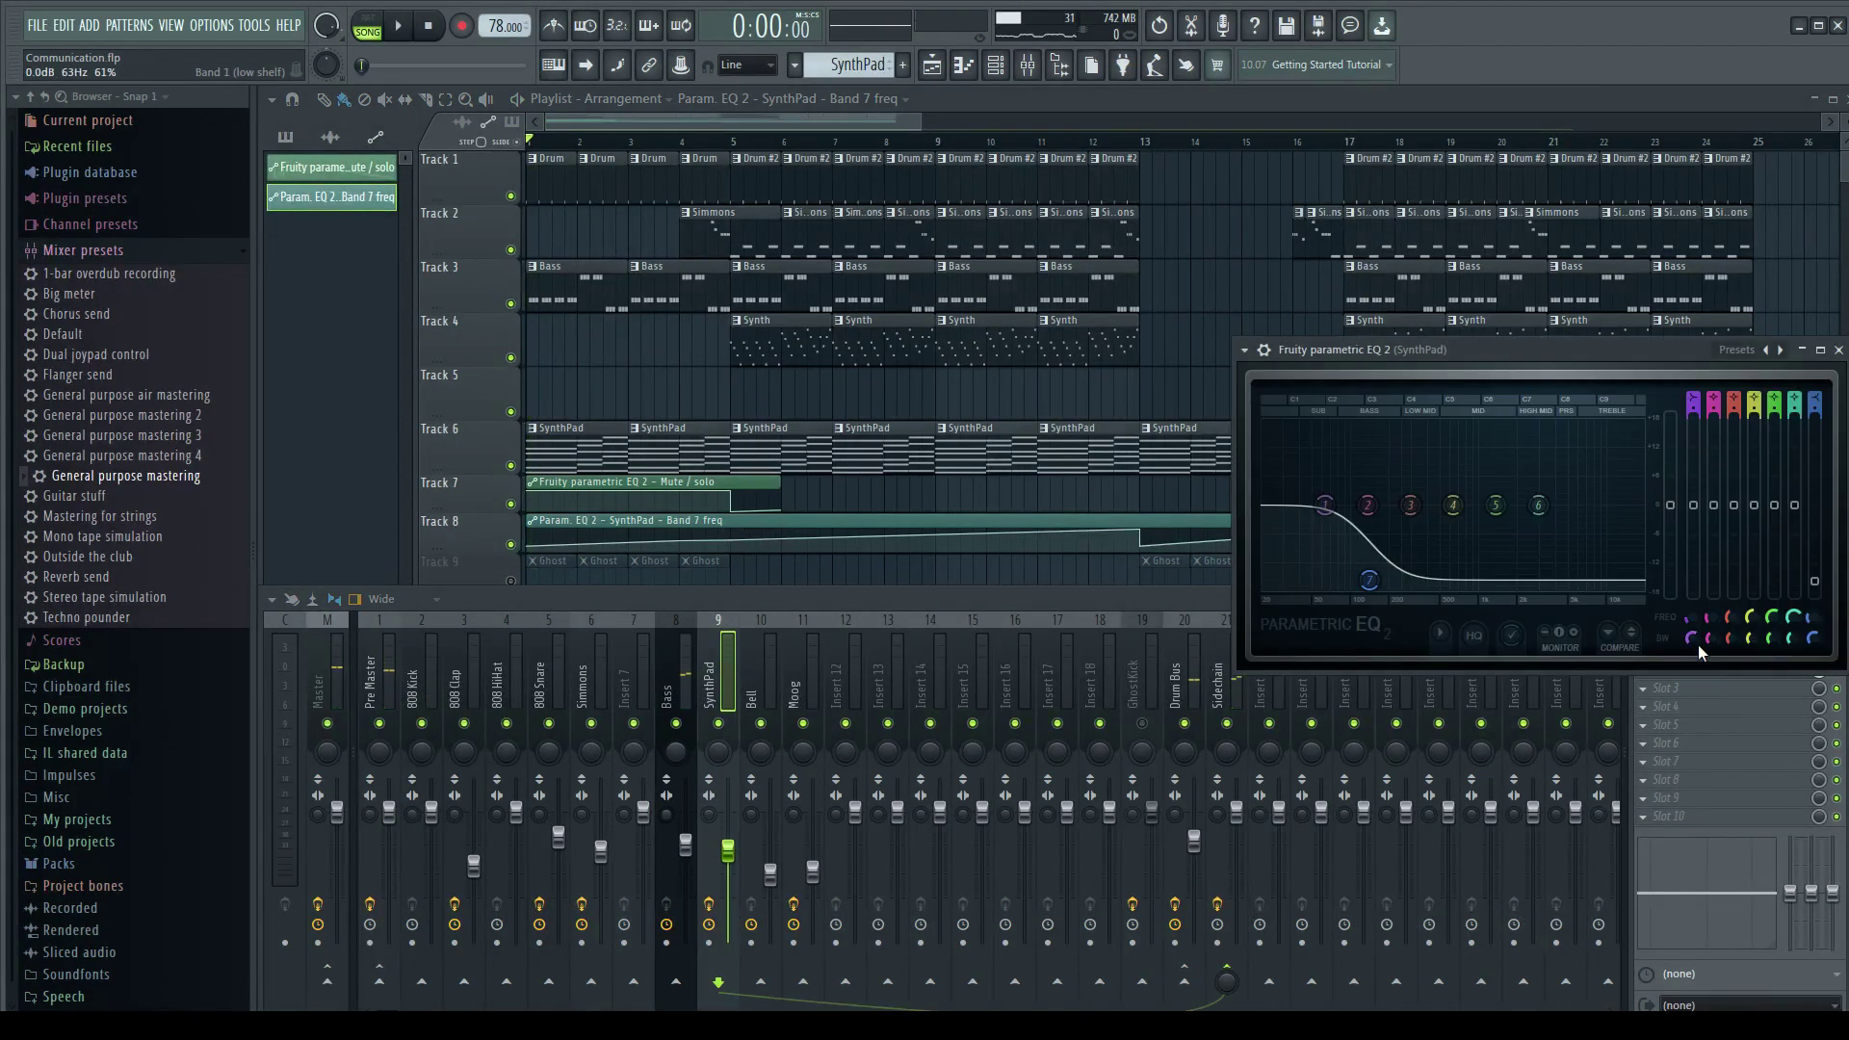
key("space")
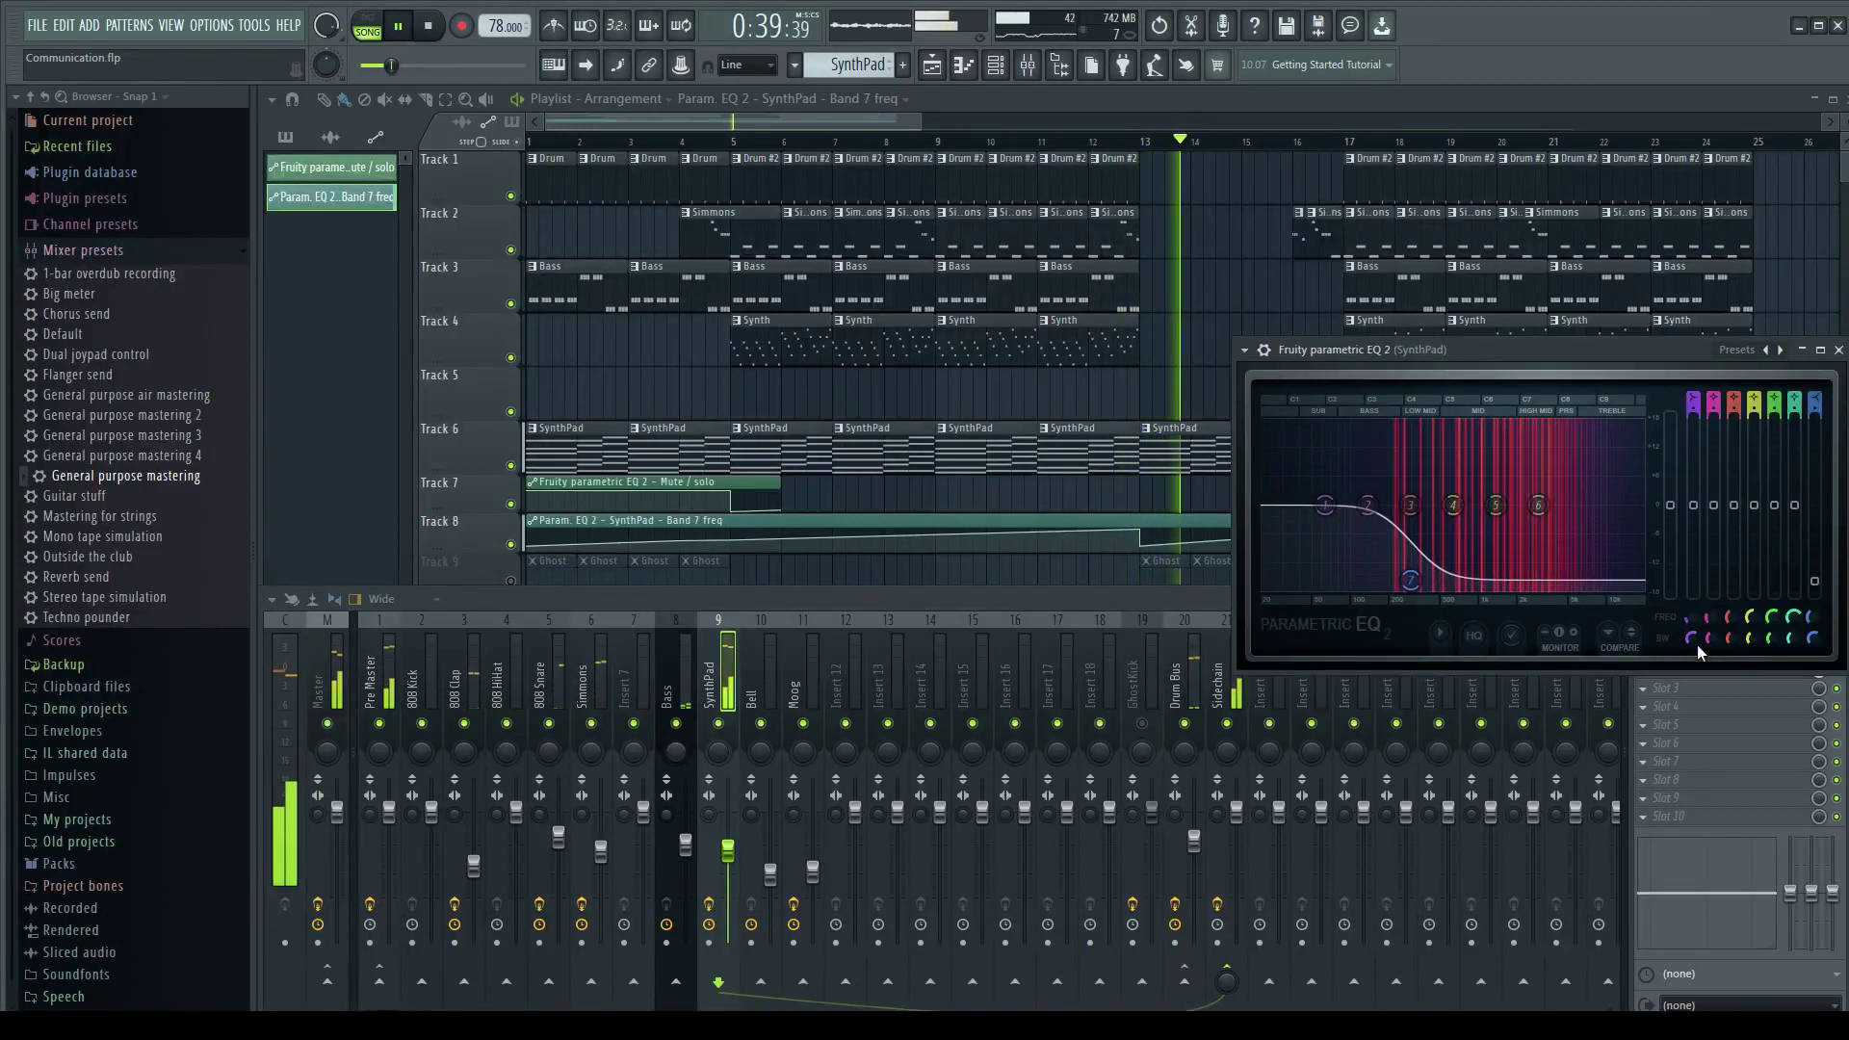
key("space")
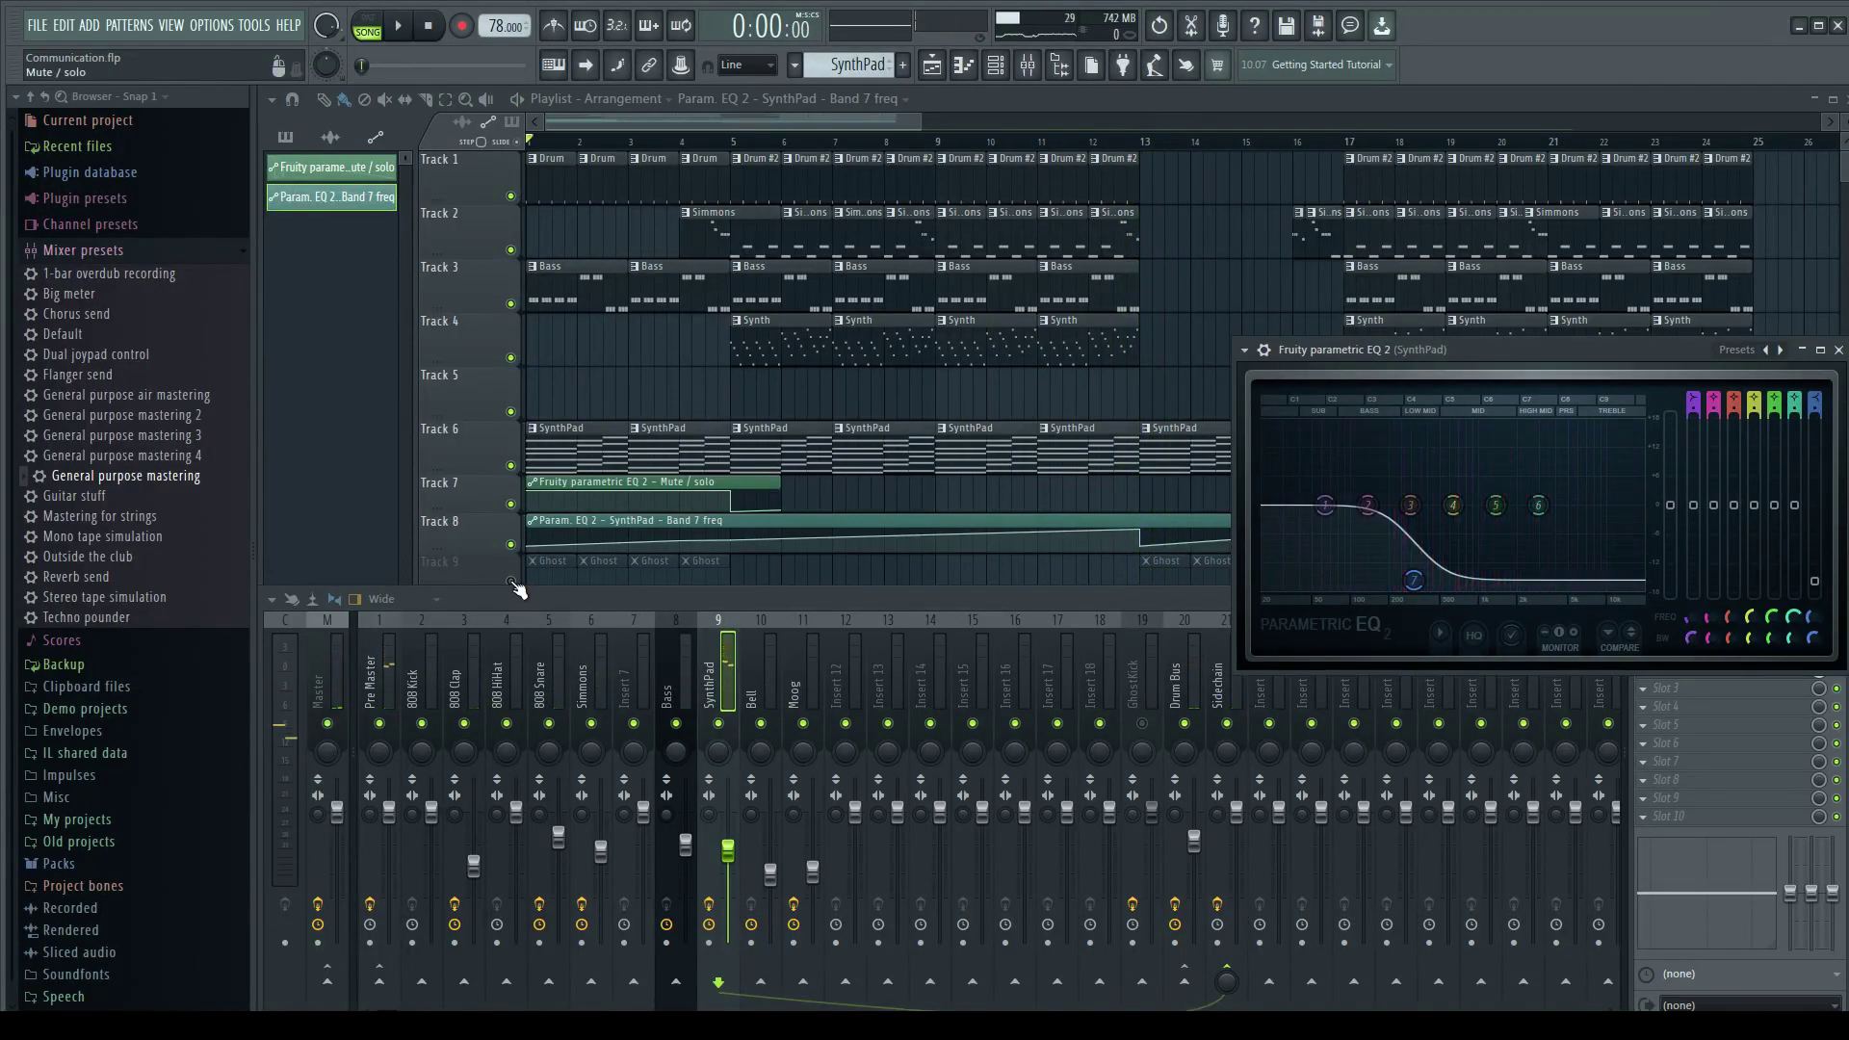
Unmute playlist Track 9, close the SynthPad equalizer, and play the song from the beginning.
left_click(517, 589)
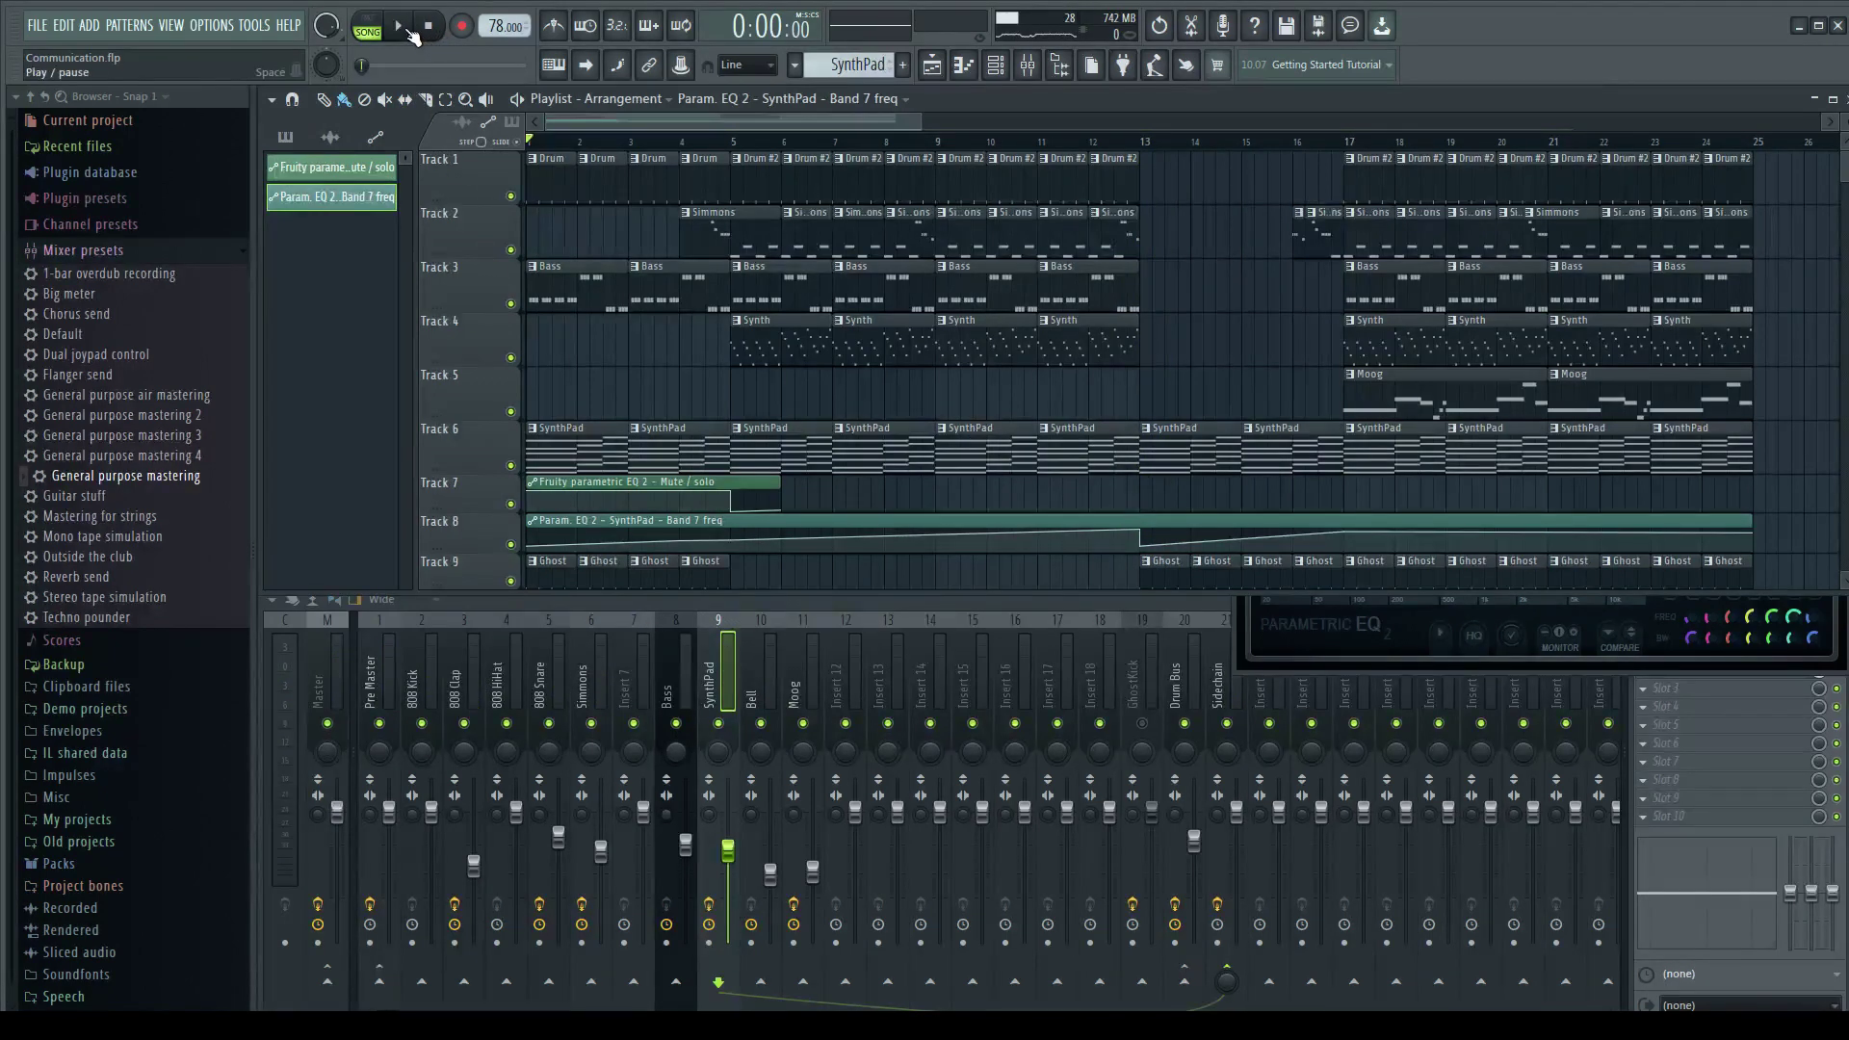
left_click(1592, 661)
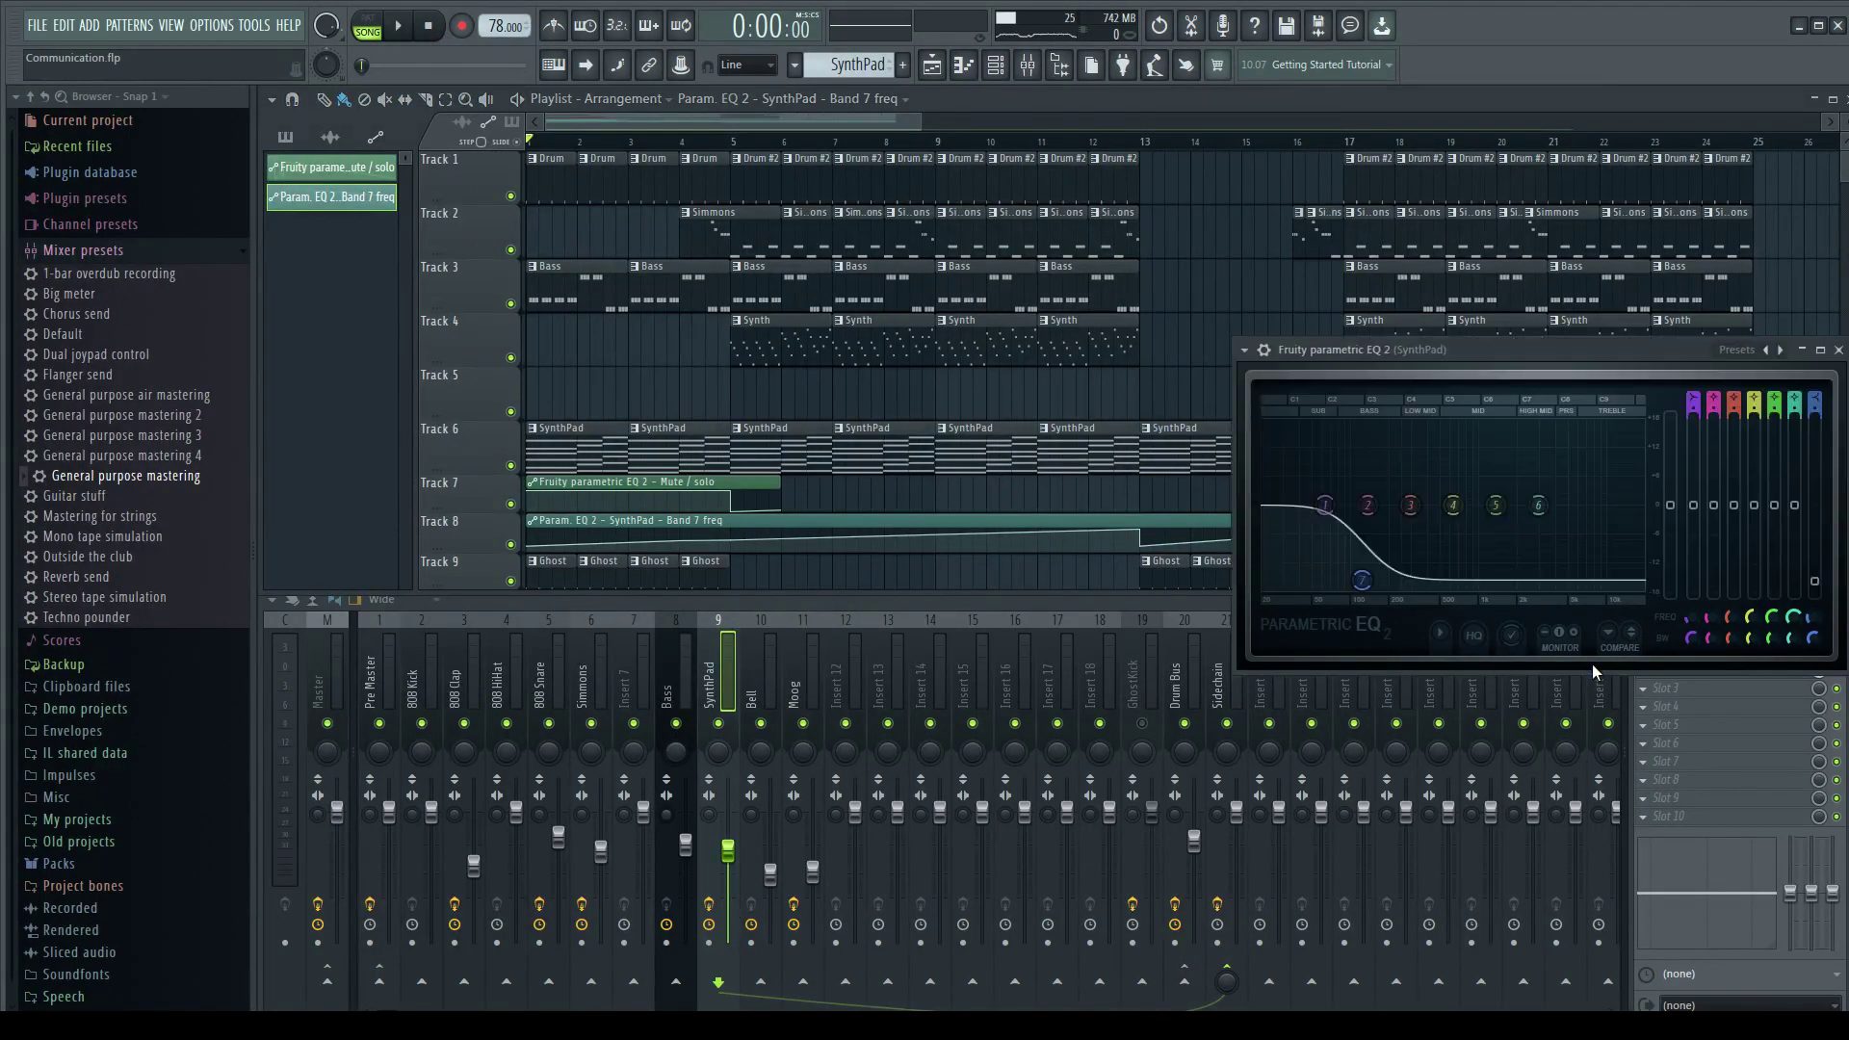
left_click(1837, 352)
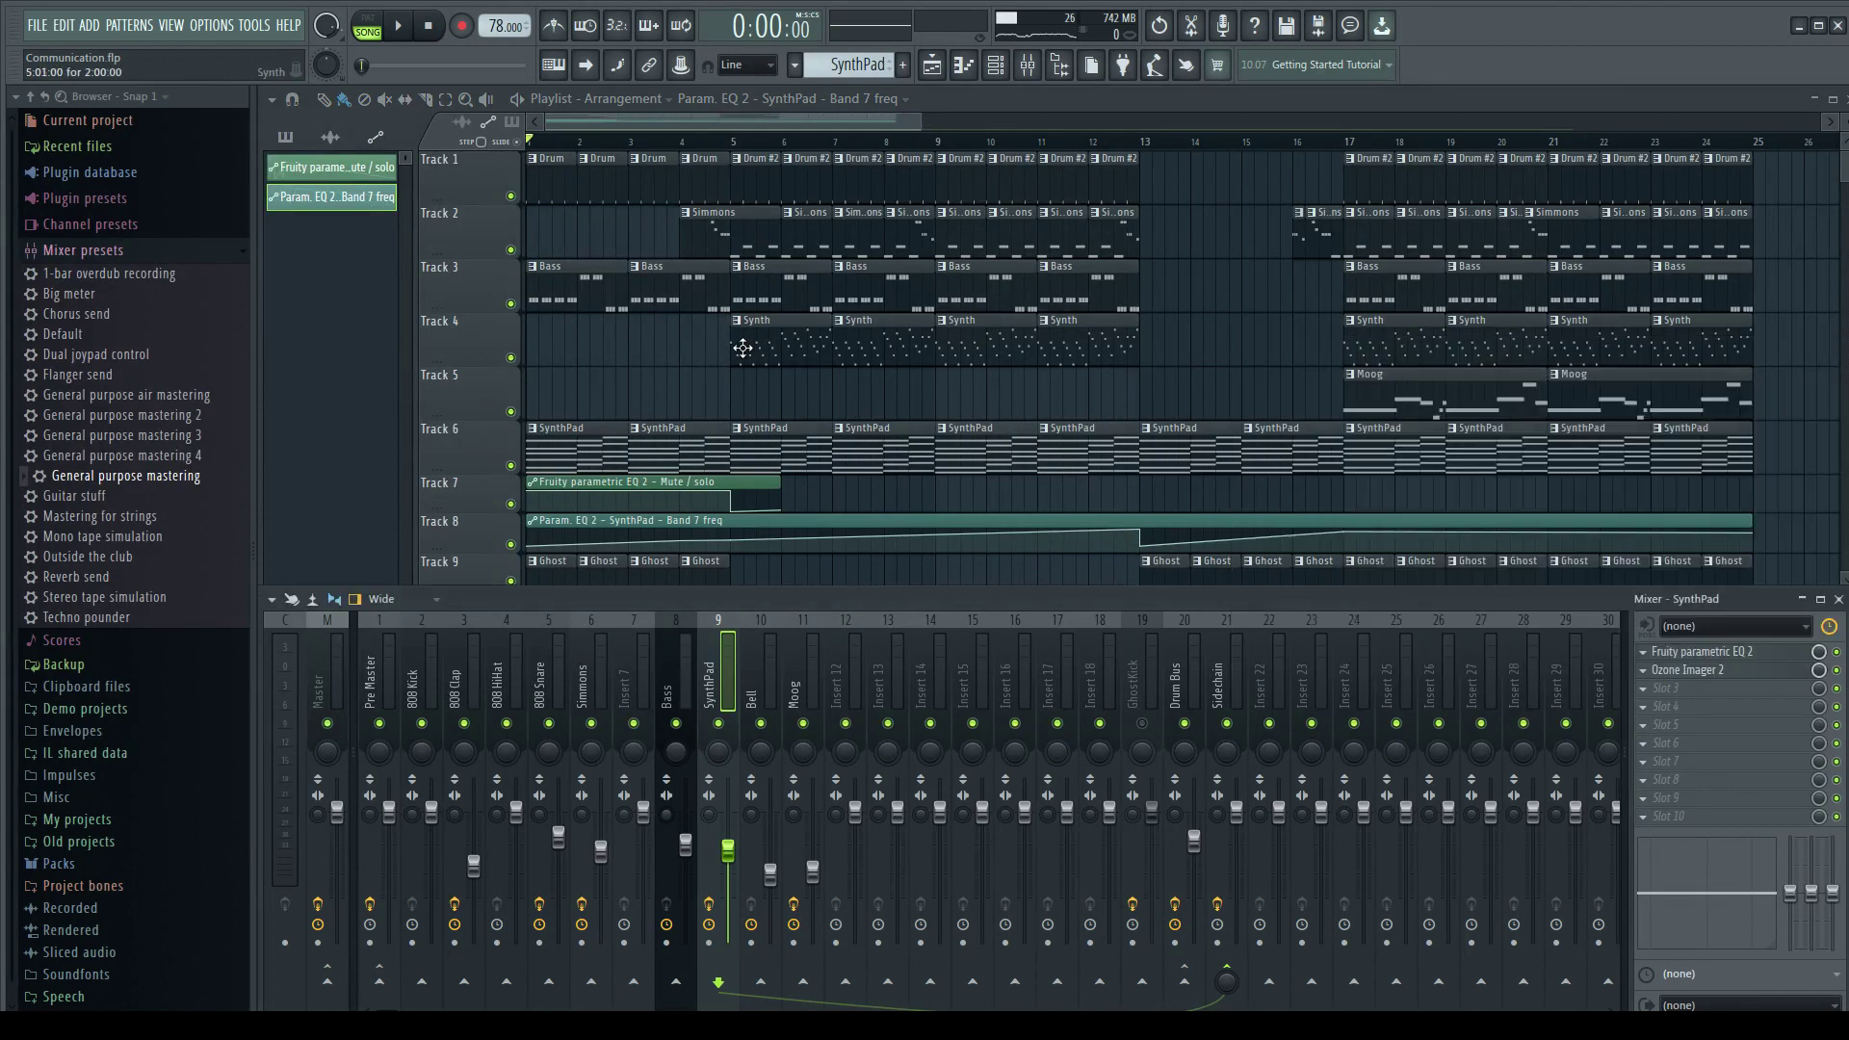
key("space")
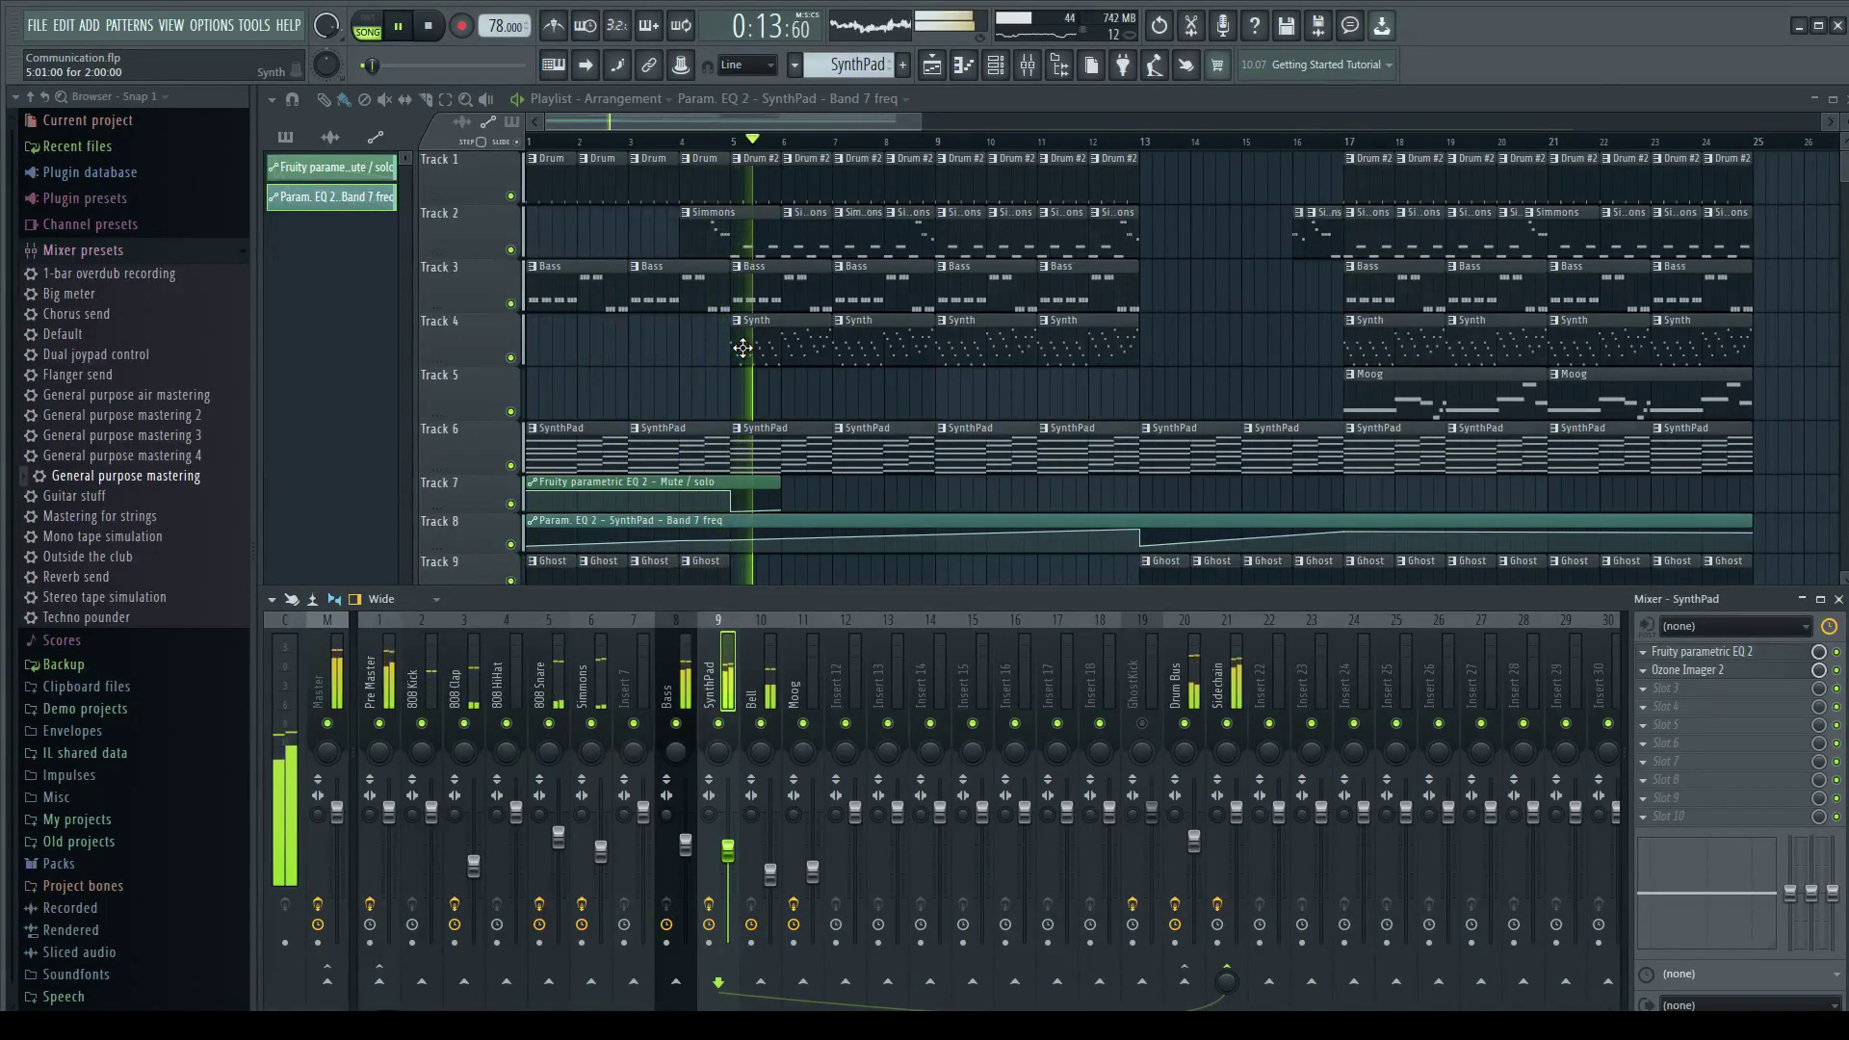
During playback, open the Fruity peak controller on the GhostKick mixer track and Fruity Balance on the Sidechain track.
left_click(1141, 703)
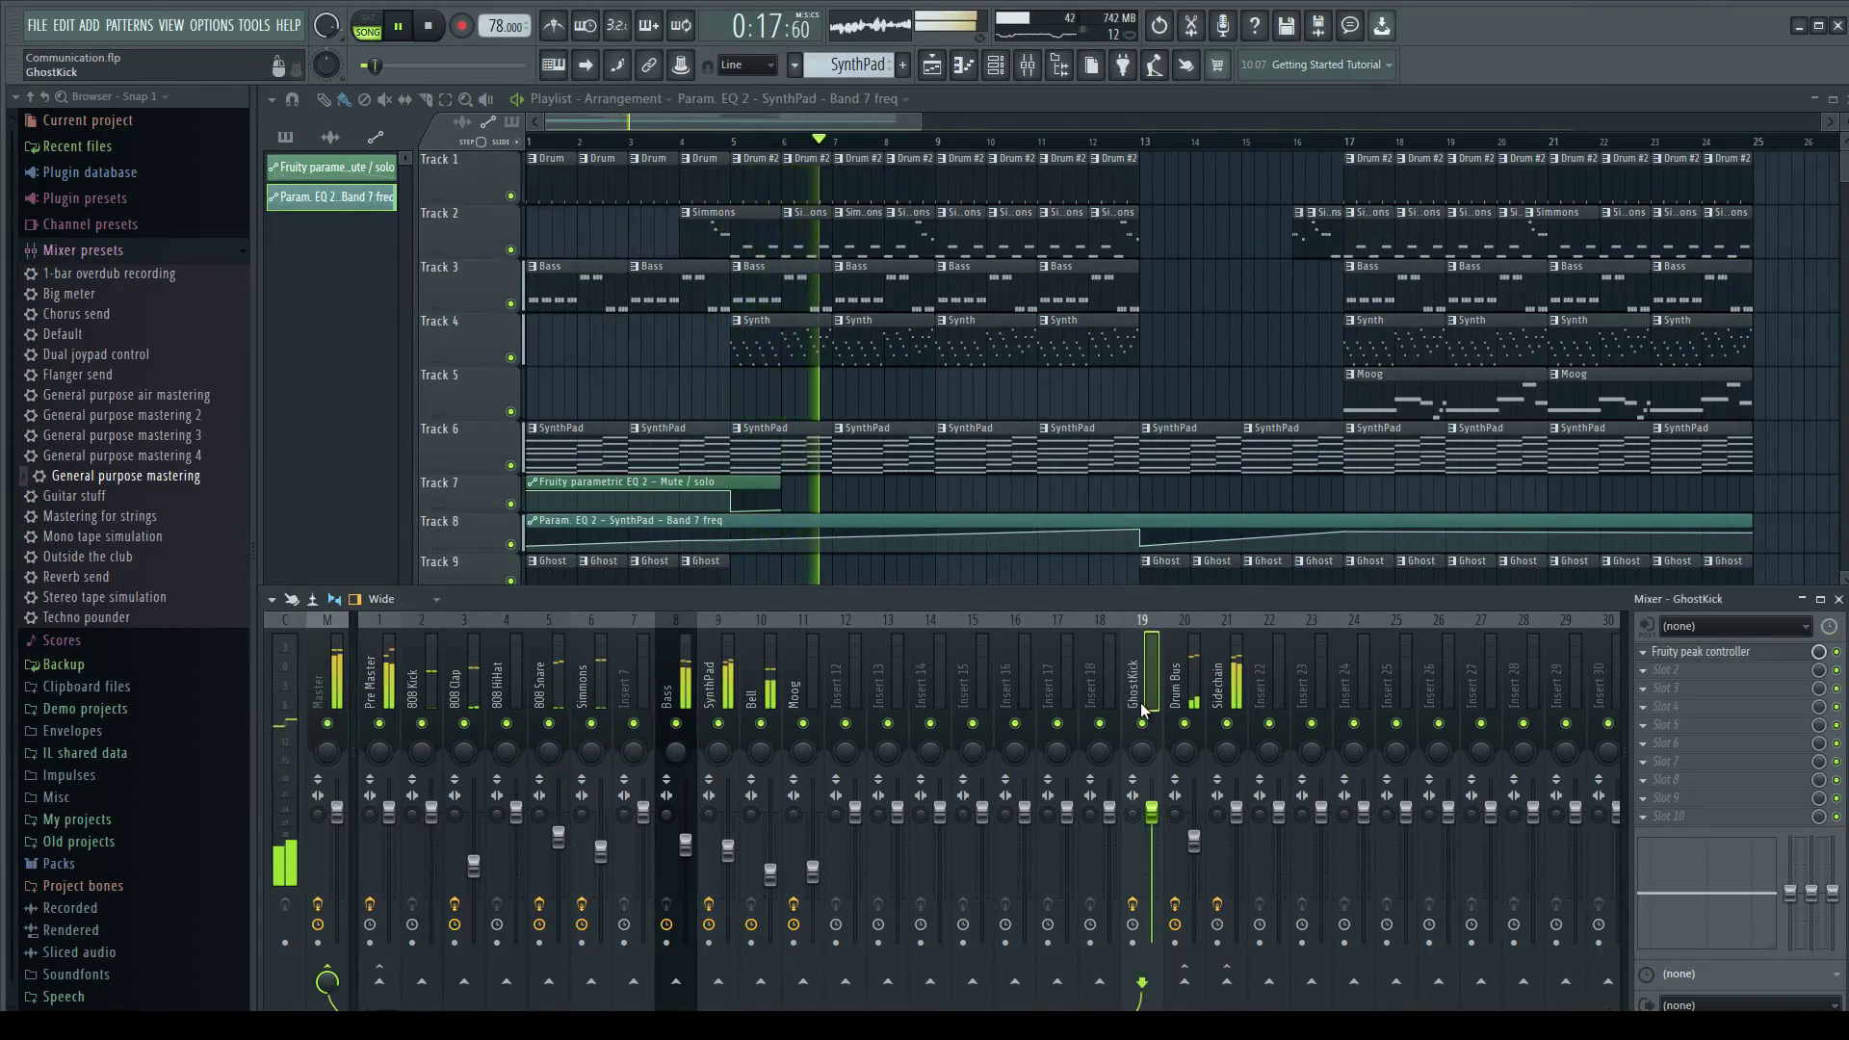
left_click(1685, 652)
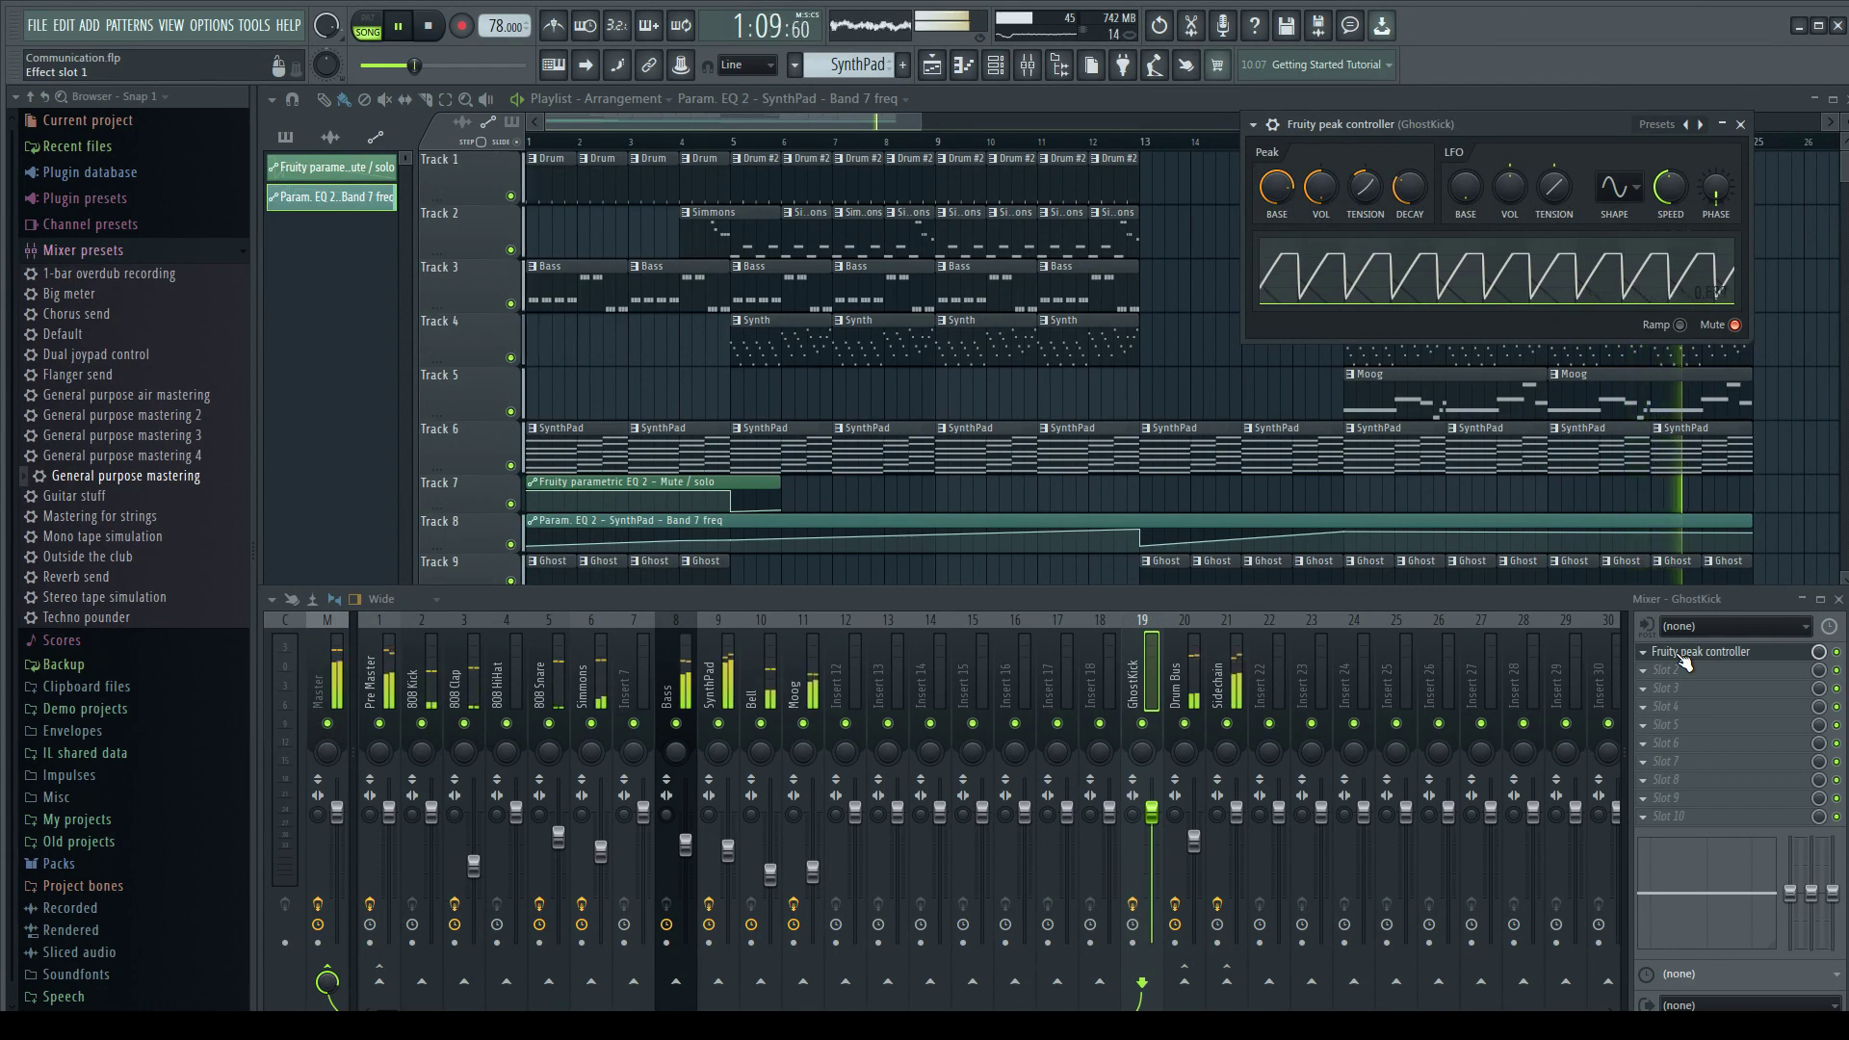
left_click(1227, 683)
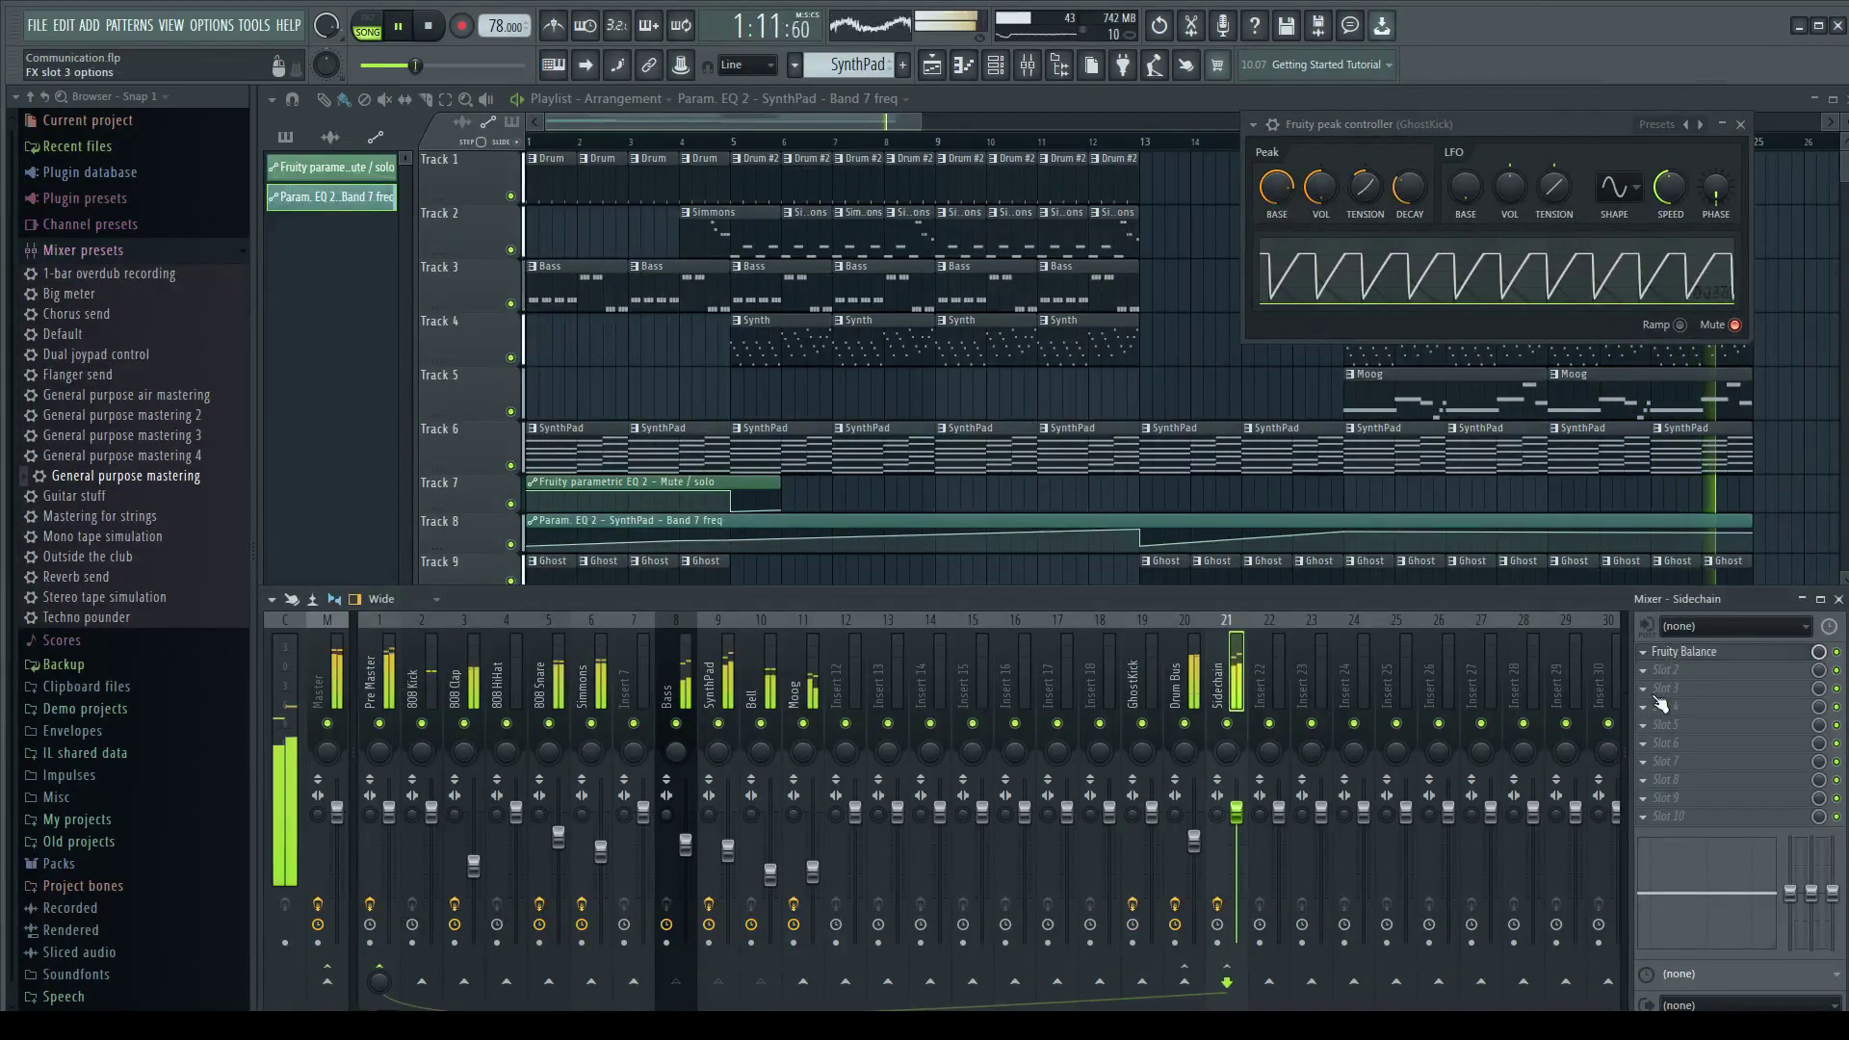
left_click(1695, 652)
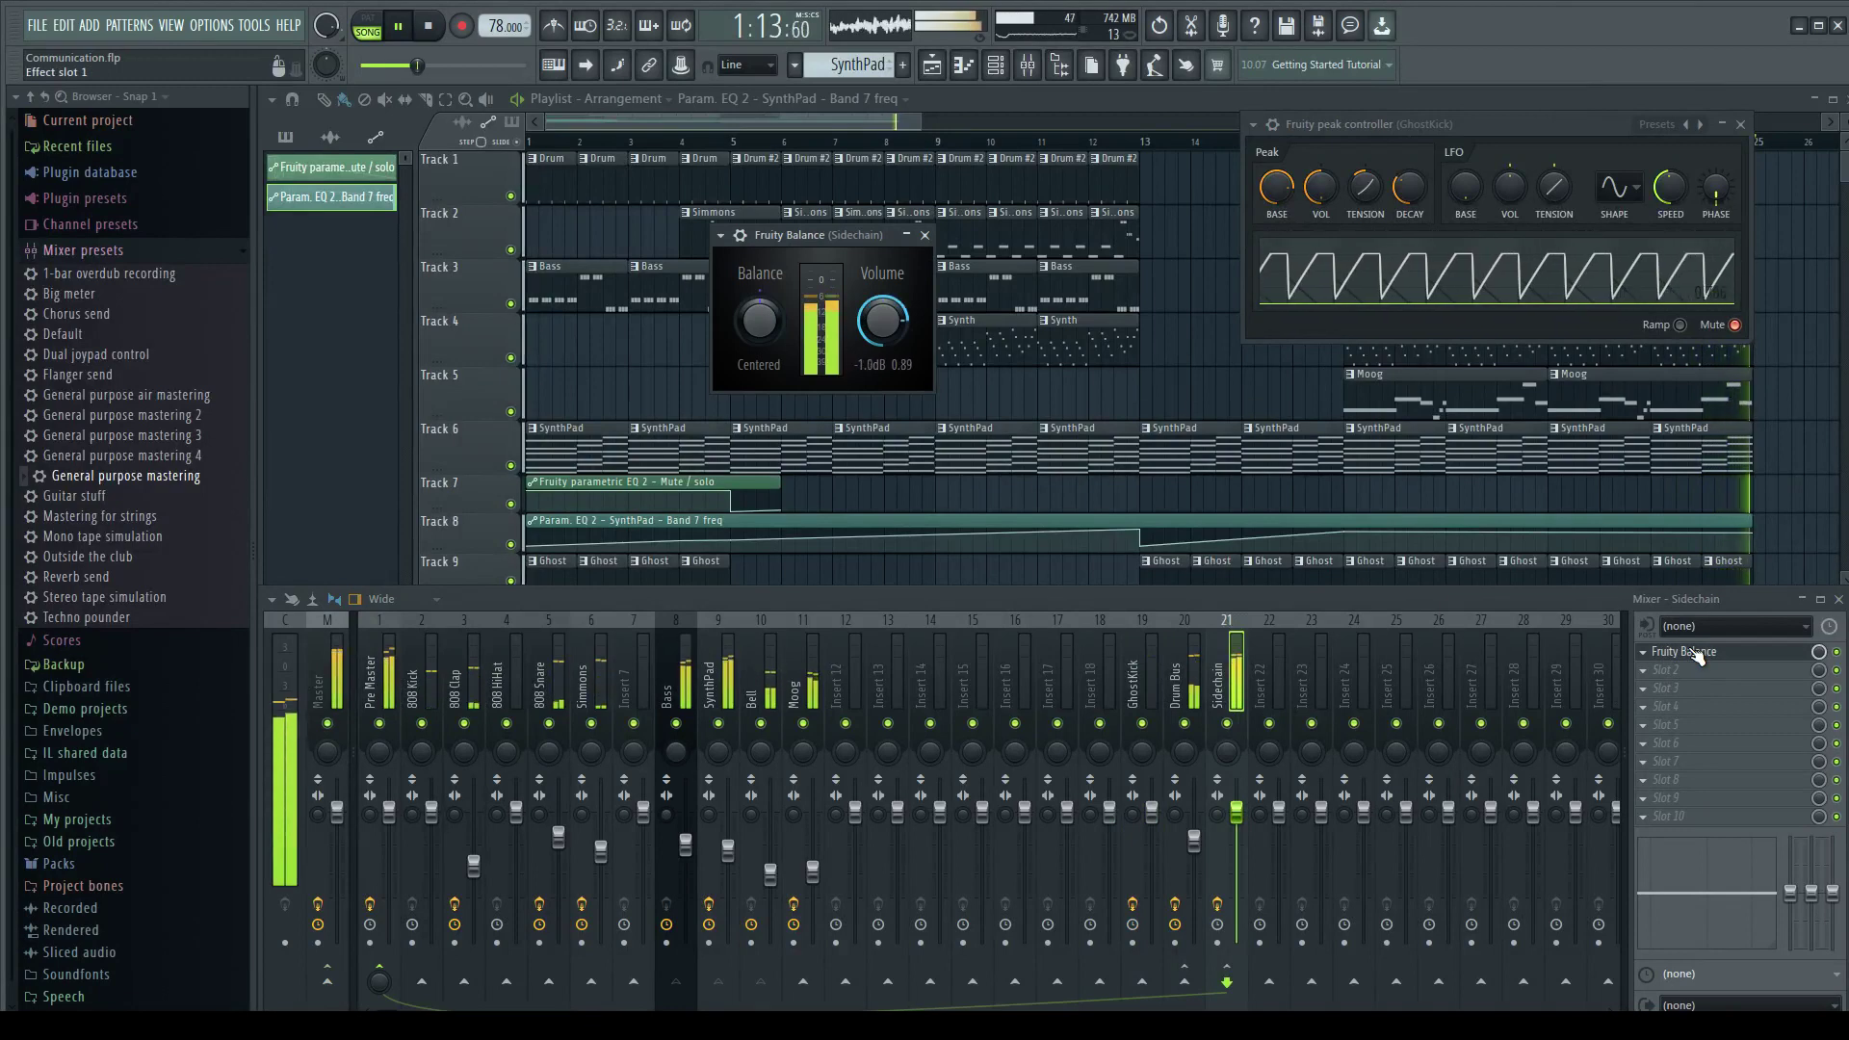